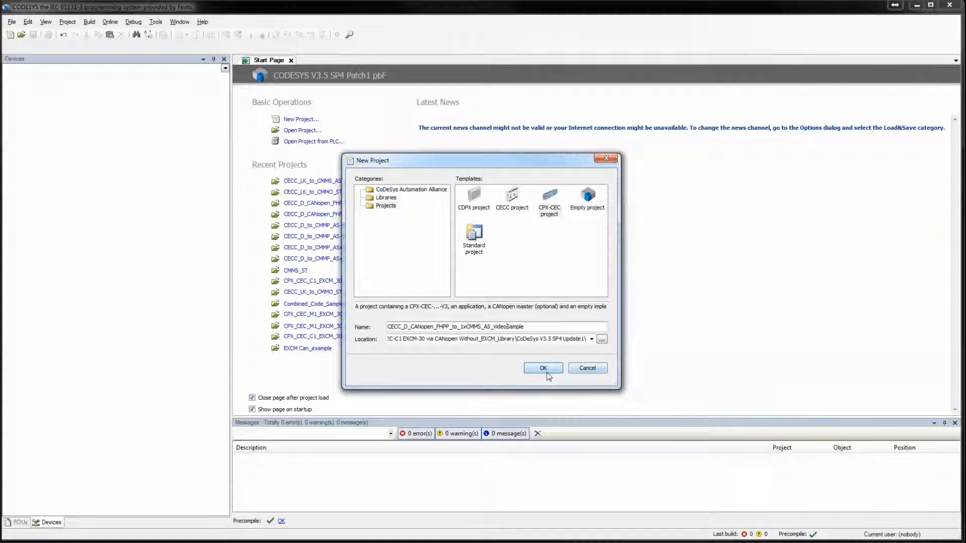
# Create a new project from the CECC project template, named CECC_D_CANopen_FHPP_to_1xCMMS_AS_VideoSample.
pyautogui.click(516, 193)
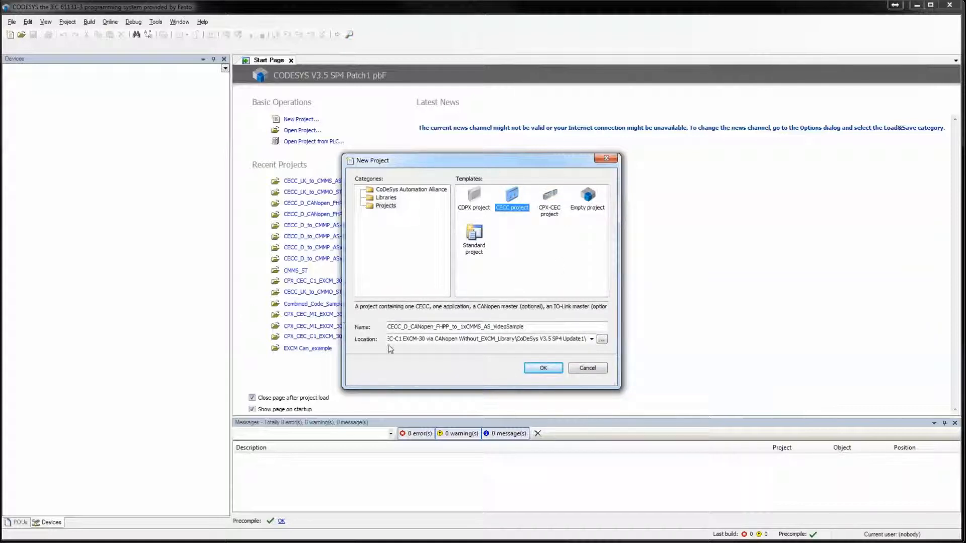
pyautogui.press('Tab')
pyautogui.press('Tab')
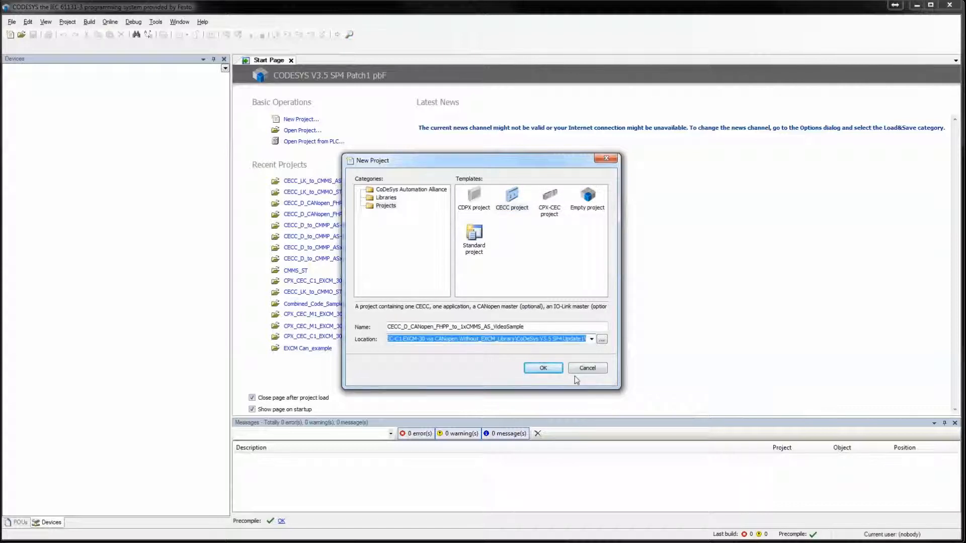
pyautogui.click(510, 203)
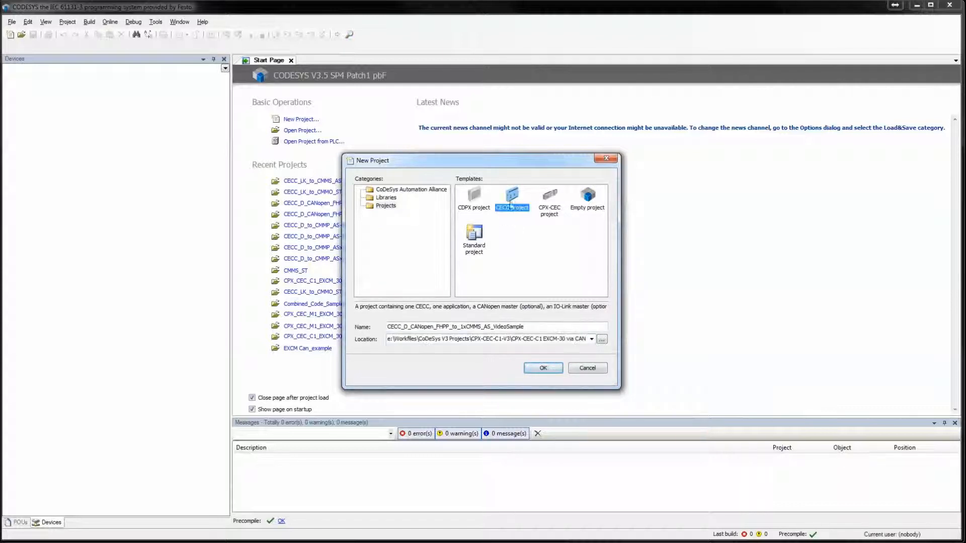
pyautogui.click(543, 368)
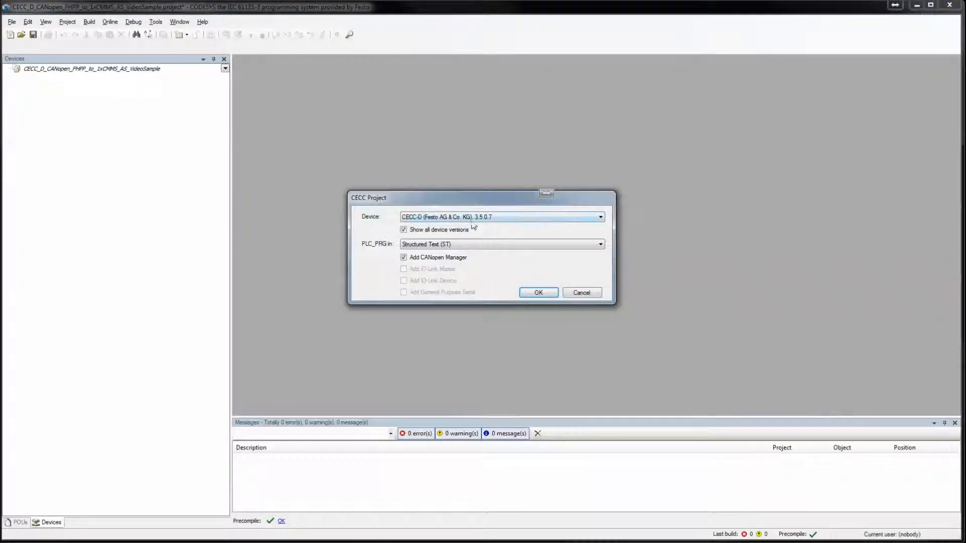
# Choose CECC-D (Festo AG & Co. KG) version 3.5.4.0 as the device, with PLC_PRG in Structured Text and a CANopen Manager.
pyautogui.click(521, 220)
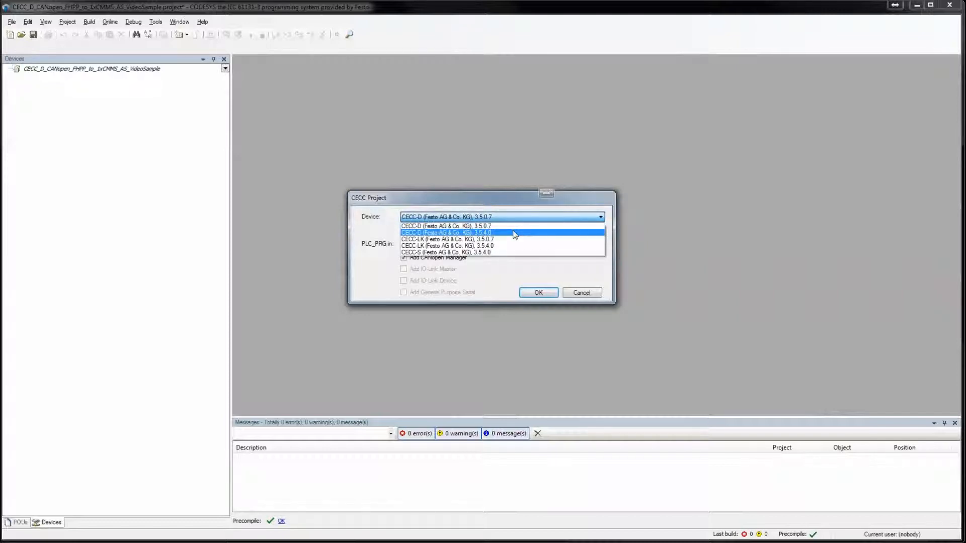
pyautogui.click(515, 233)
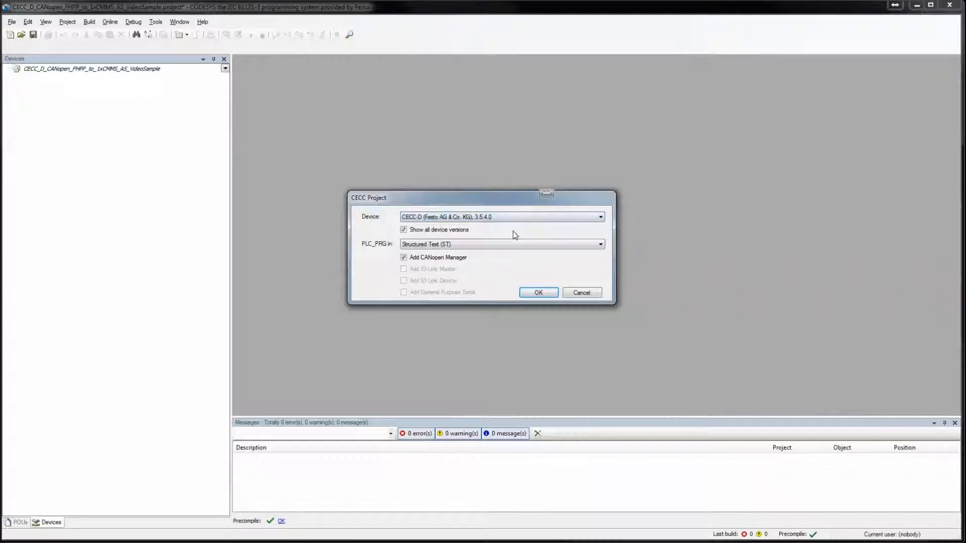
pyautogui.moveTo(502, 199); pyautogui.dragTo(477, 137)
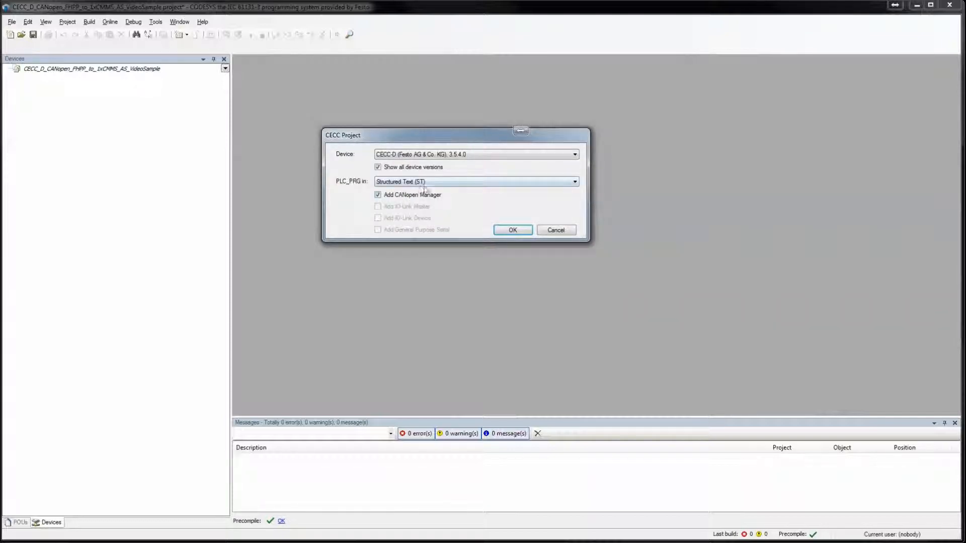
pyautogui.click(512, 231)
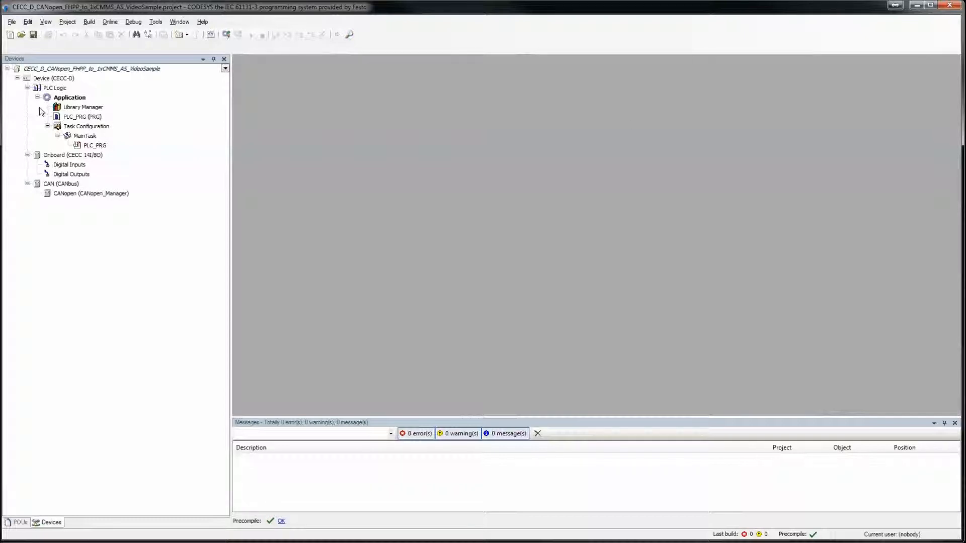
# Open the application's Library Manager and start adding a library.
pyautogui.click(73, 107)
pyautogui.rightClick(80, 107)
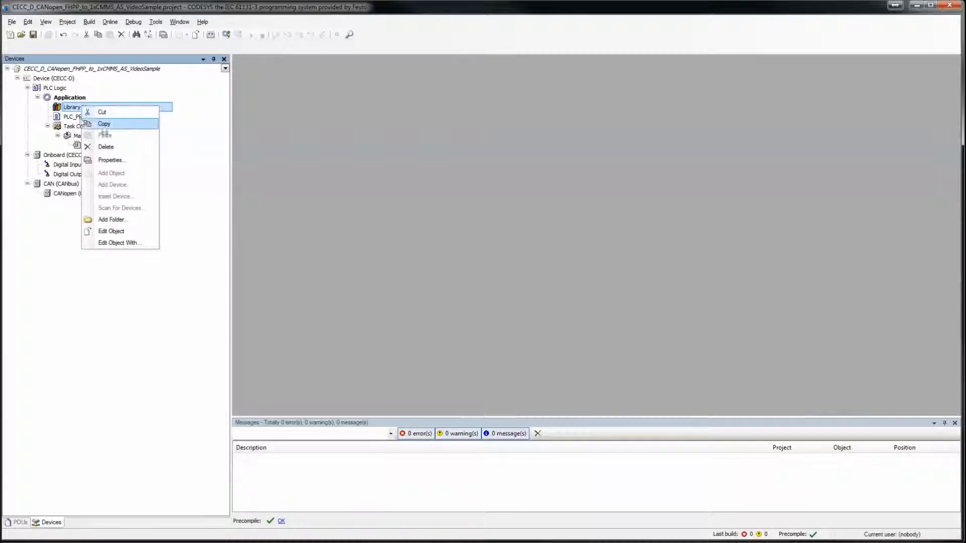
pyautogui.doubleClick(73, 107)
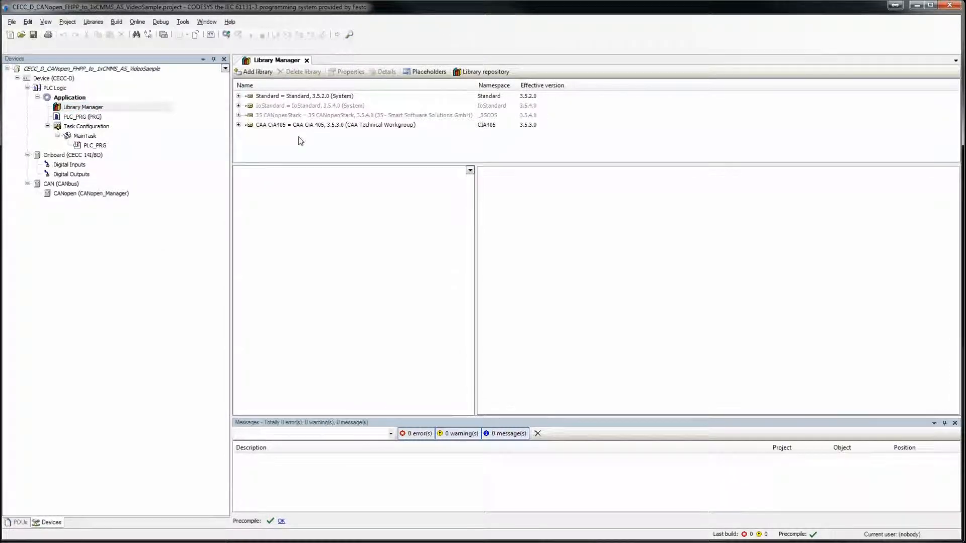
pyautogui.rightClick(300, 140)
pyautogui.click(324, 143)
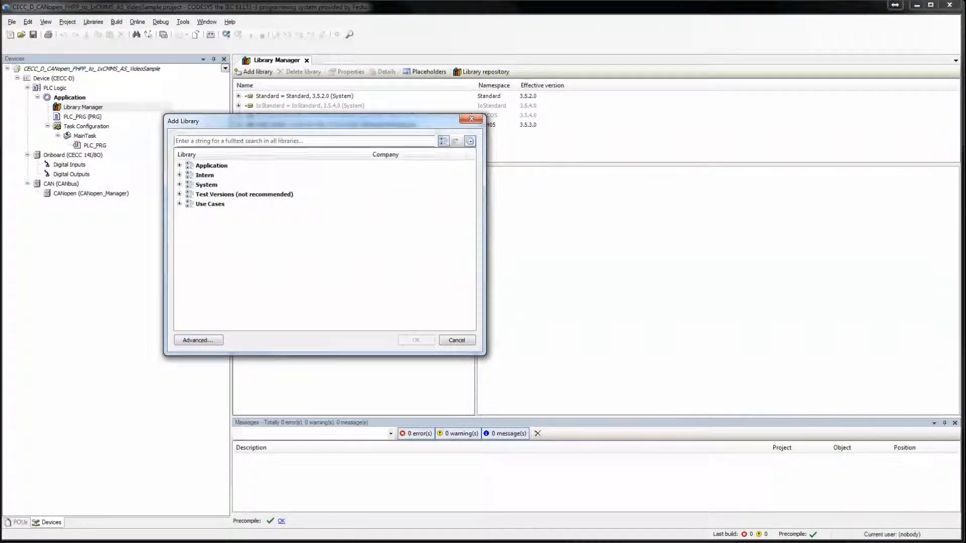
# Search all libraries for "festo".
pyautogui.moveTo(285, 124); pyautogui.dragTo(388, 151)
pyautogui.click(320, 167)
pyautogui.write('festo')
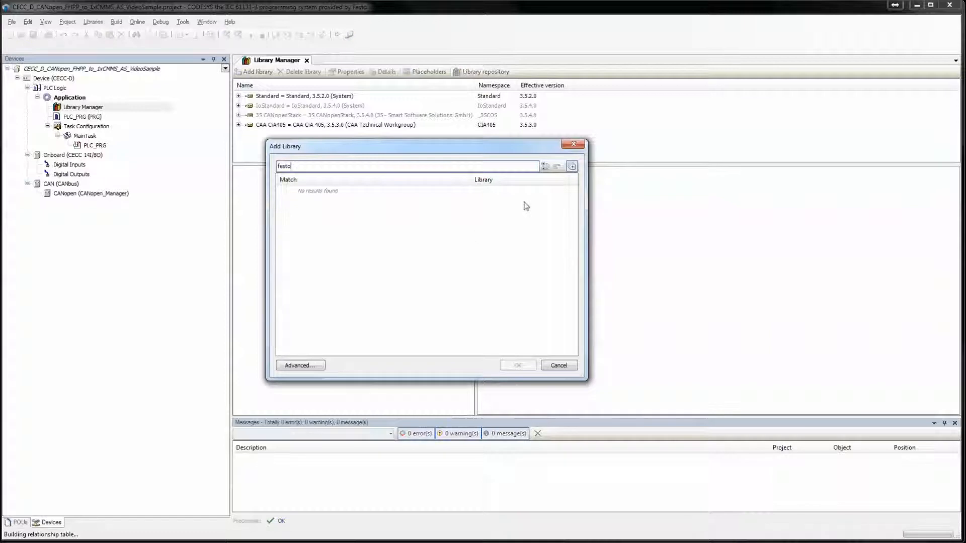
# Add Festo's common library Festo_Motion_FHPP_3 in version 3.5.4.8 using the advanced library selection, and save the project.
pyautogui.click(301, 366)
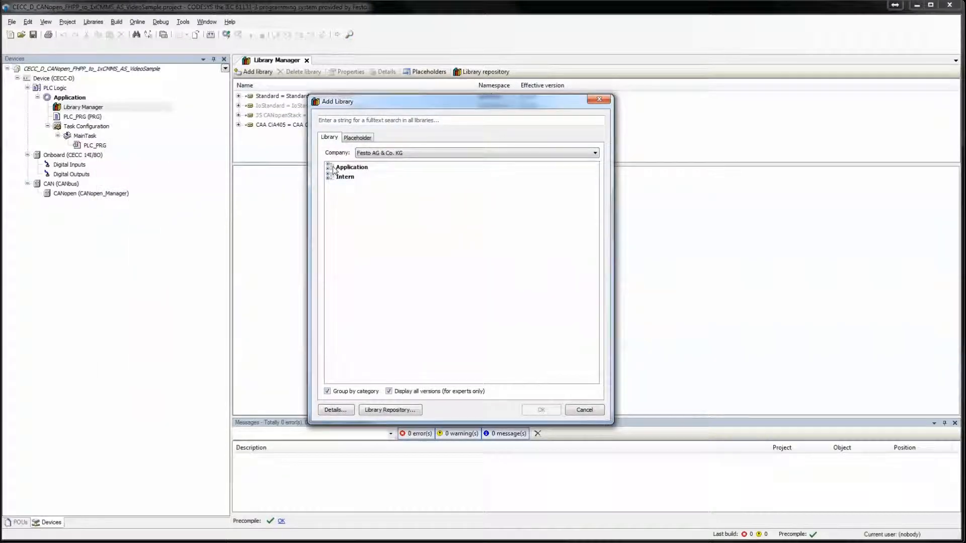
pyautogui.click(330, 168)
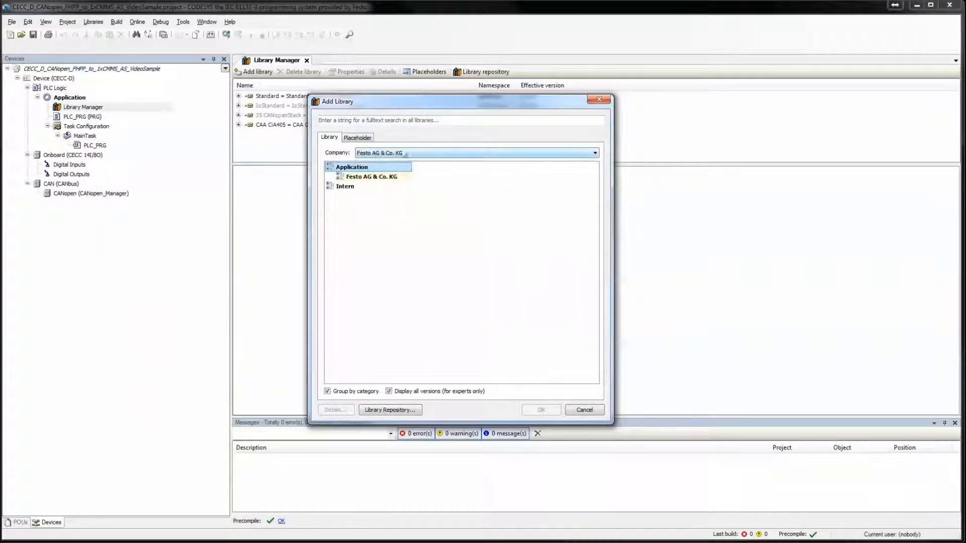
pyautogui.click(340, 177)
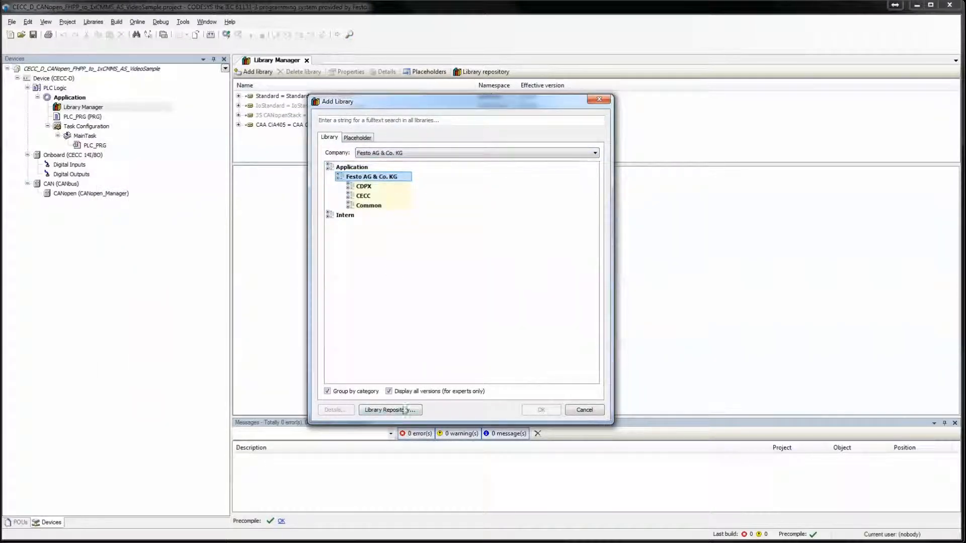
pyautogui.click(350, 205)
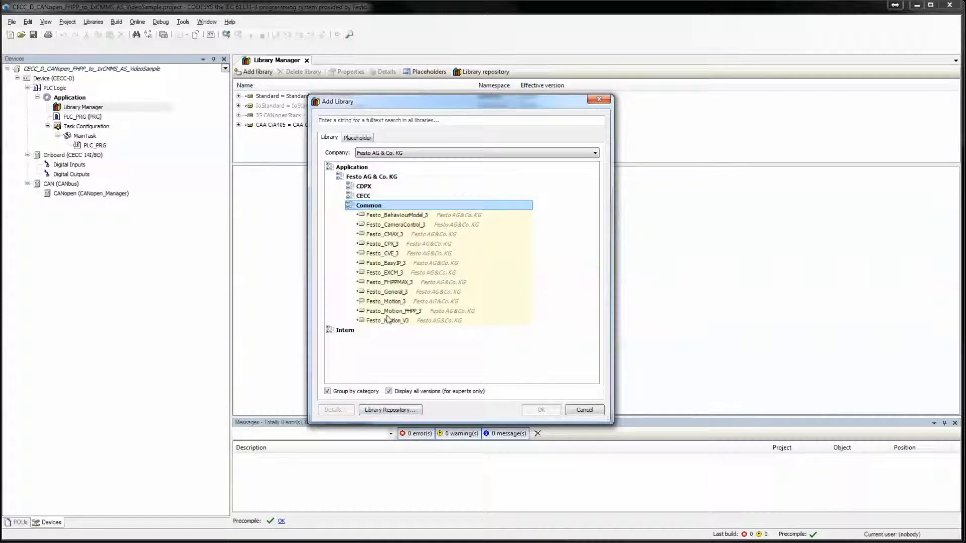
pyautogui.doubleClick(395, 312)
pyautogui.click(389, 321)
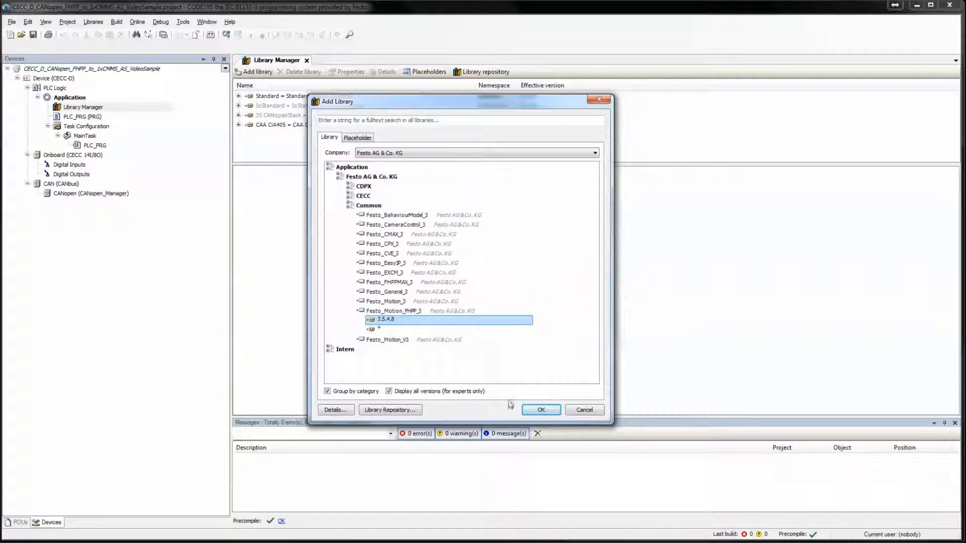
pyautogui.click(540, 411)
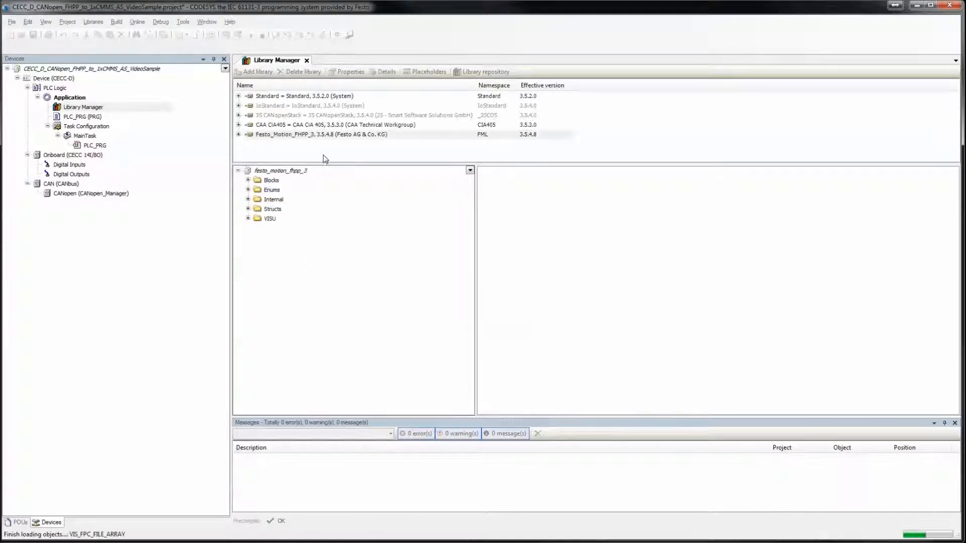
pyautogui.hotkey('ctrl', 's')
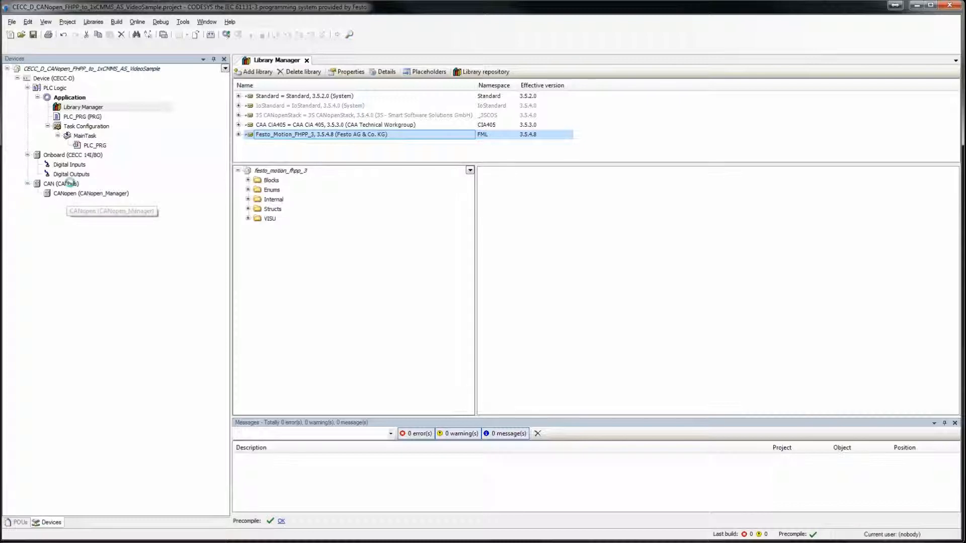
# Set the CAN bus baudrate to 1000000 bit/s.
pyautogui.doubleClick(66, 184)
pyautogui.click(365, 106)
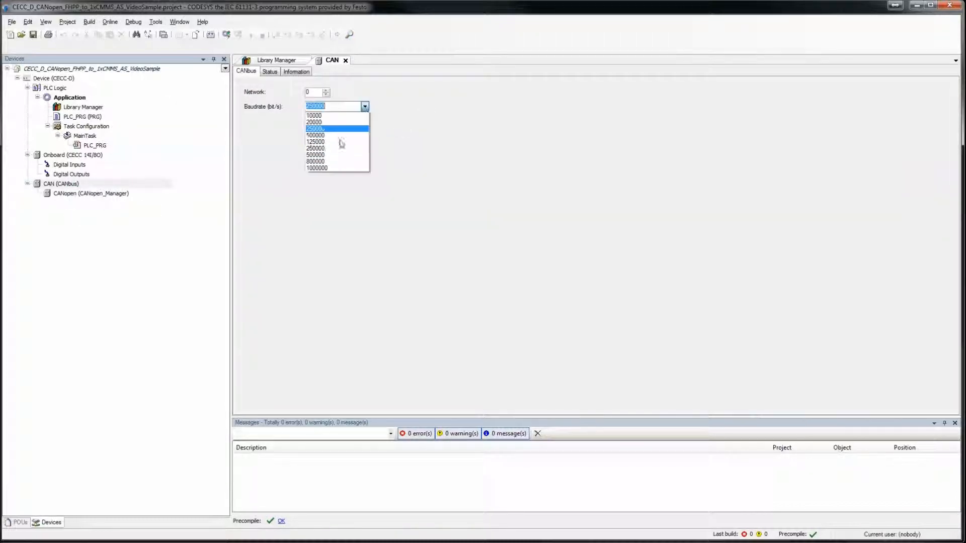
pyautogui.click(326, 171)
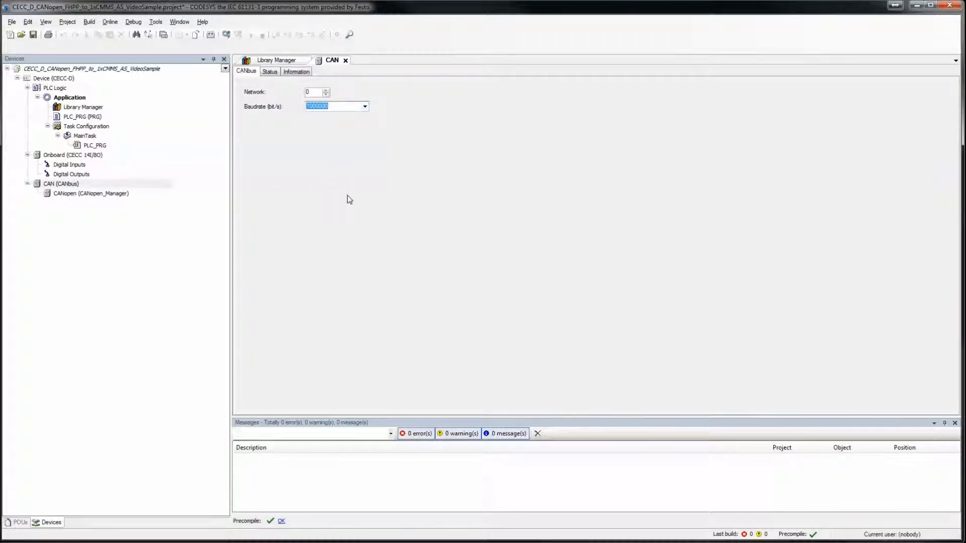
# Review the CANopen Manager's general settings, I/O mapping, status and device information.
pyautogui.doubleClick(99, 194)
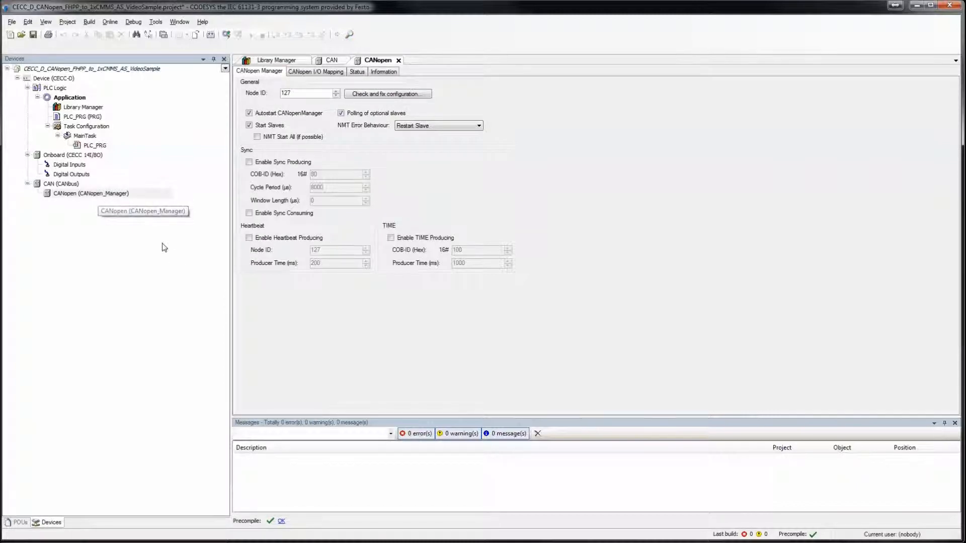
pyautogui.click(327, 71)
pyautogui.click(357, 72)
pyautogui.click(384, 72)
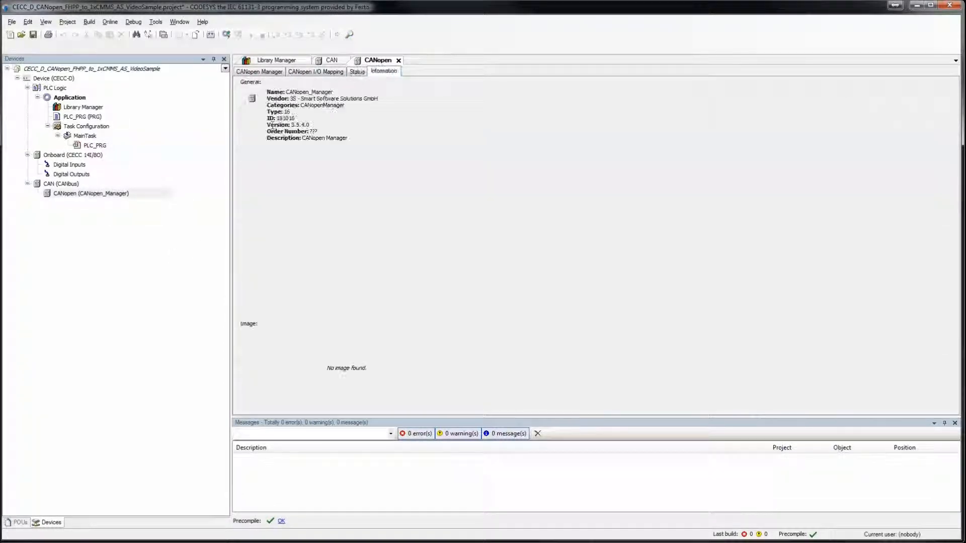
# Start adding a device under the CANopen Manager, filter by vendor Festo AG & Co. KG, and select CMMS-AS (FHPP) version 0.1.CMMS_AS_CAN_FHPP.1.2.
pyautogui.rightClick(94, 194)
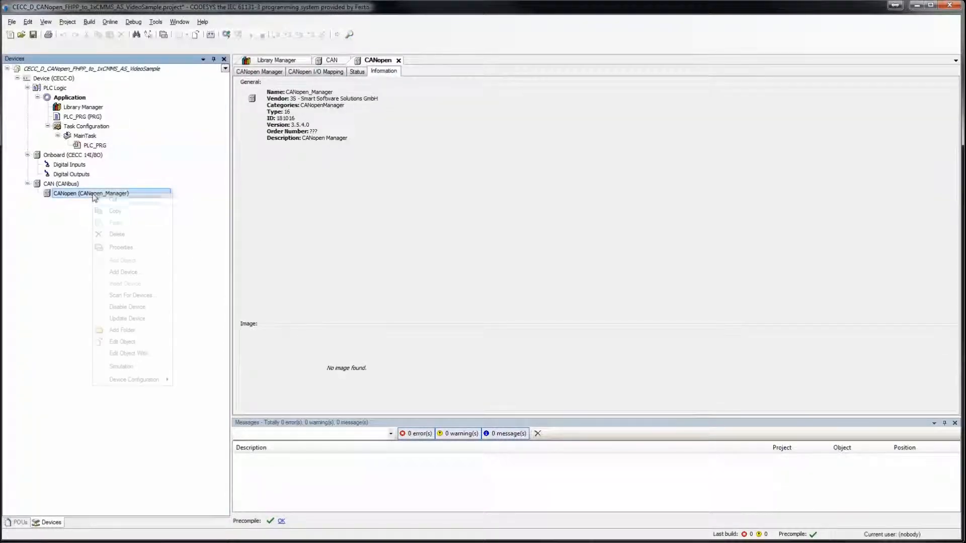
pyautogui.click(126, 272)
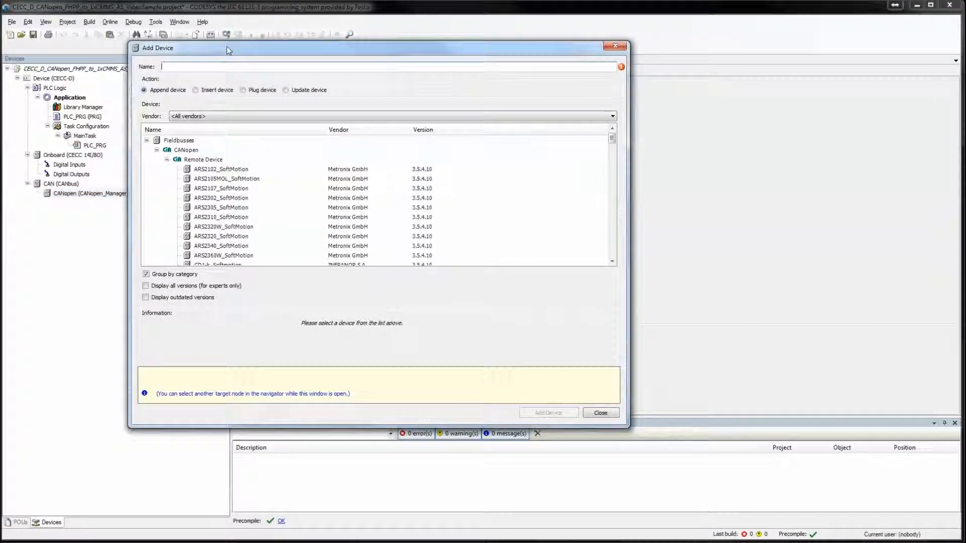
pyautogui.click(234, 119)
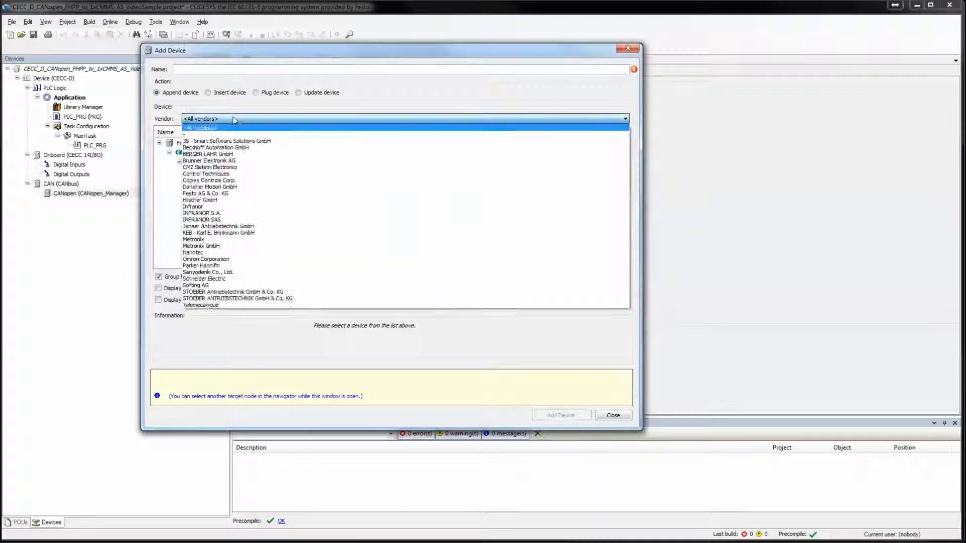
pyautogui.click(221, 193)
pyautogui.moveTo(626, 150); pyautogui.dragTo(611, 229)
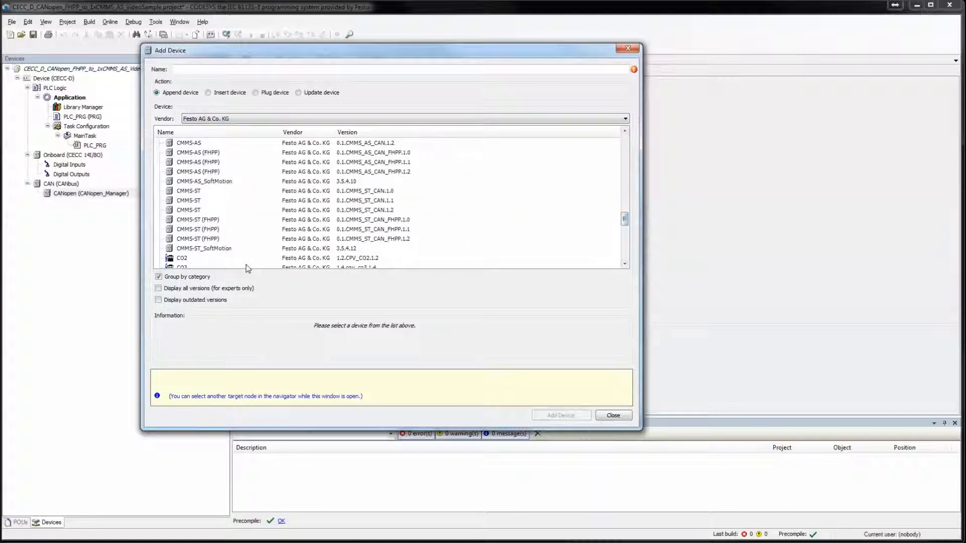
pyautogui.click(204, 182)
pyautogui.click(206, 171)
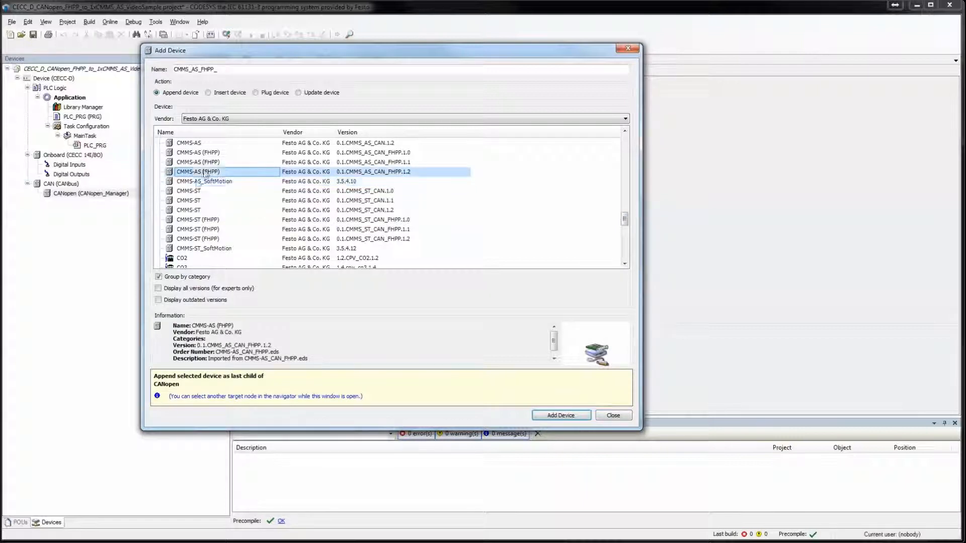
# Display all device versions and append the selected CMMS-AS (FHPP) drive to the CANopen Manager.
pyautogui.moveTo(491, 64); pyautogui.dragTo(578, 56)
pyautogui.click(271, 280)
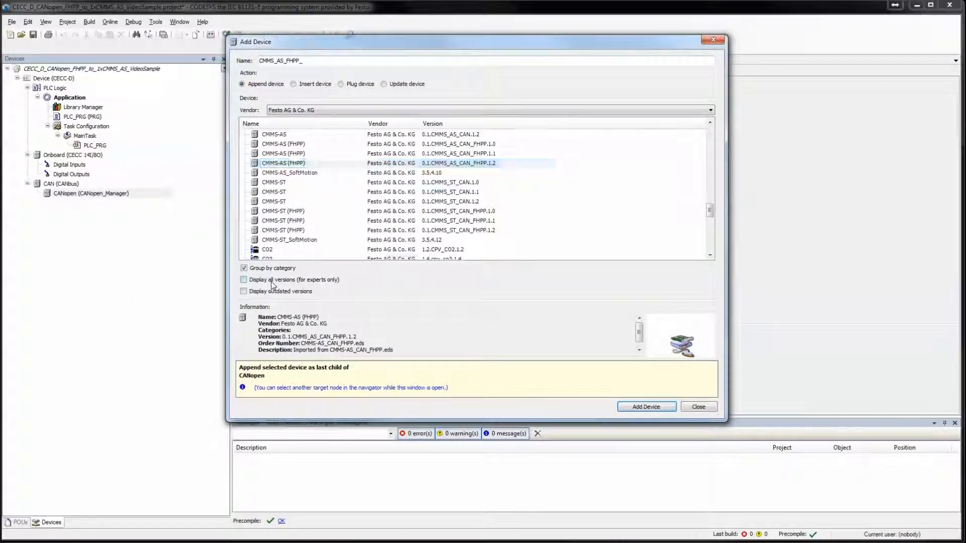
pyautogui.click(712, 255)
pyautogui.click(712, 254)
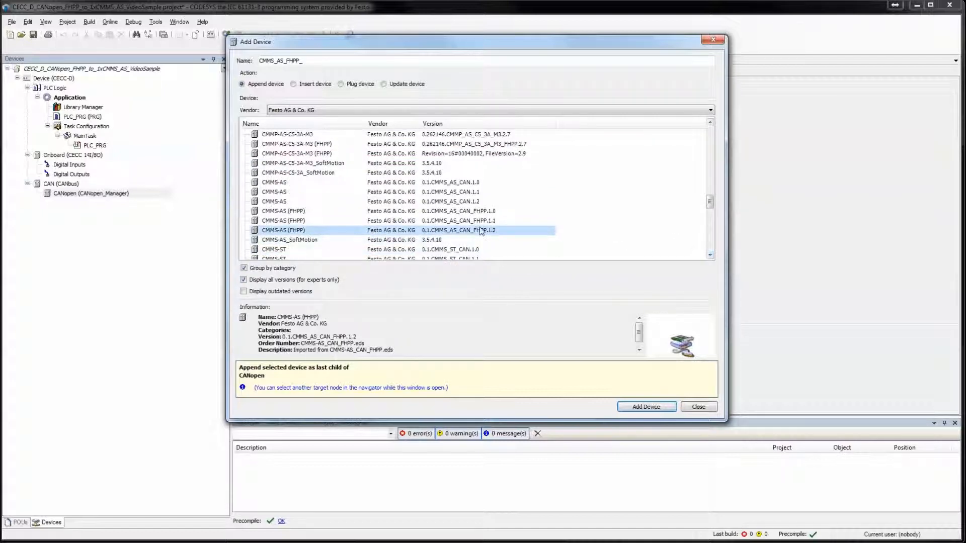
pyautogui.click(647, 406)
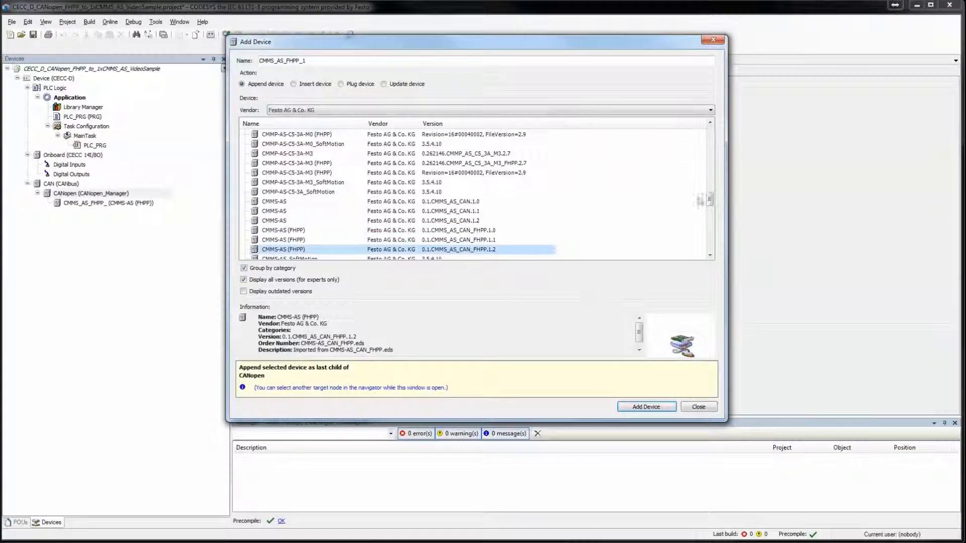
pyautogui.click(713, 40)
# Set the CMMS-AS (FHPP) drive's node ID to 3 and examine its PDO settings and CANopen I/O mapping channels.
pyautogui.doubleClick(118, 204)
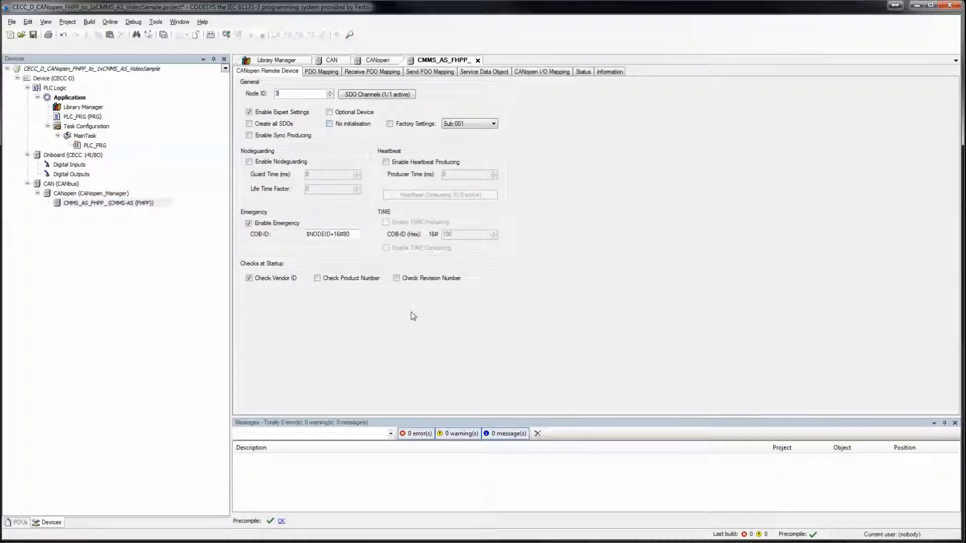
pyautogui.click(372, 72)
pyautogui.click(431, 72)
pyautogui.click(484, 72)
pyautogui.click(522, 73)
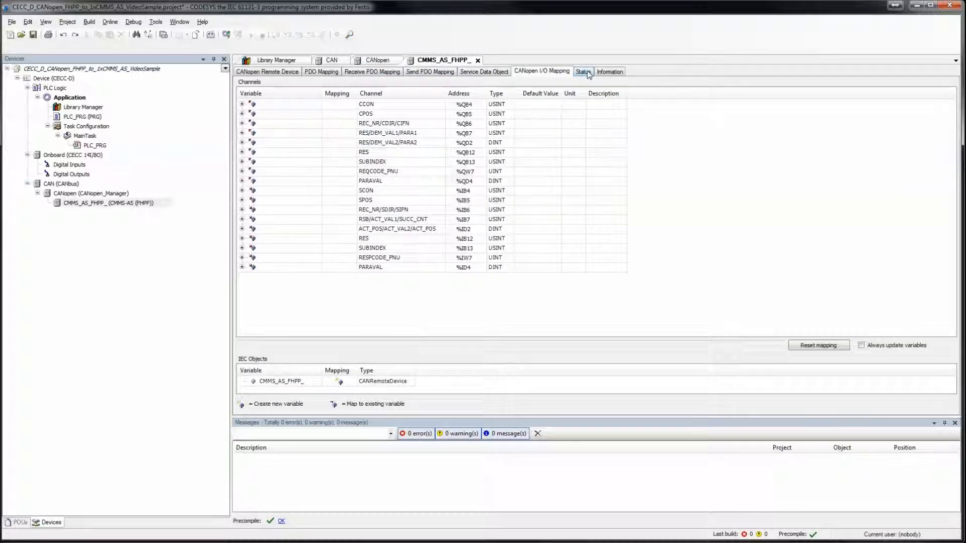
pyautogui.click(474, 105)
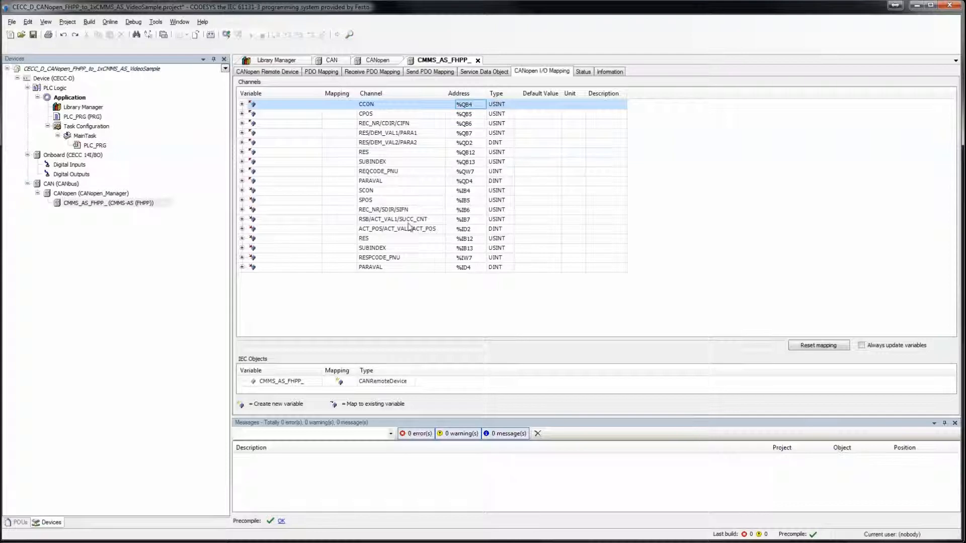
pyautogui.click(404, 192)
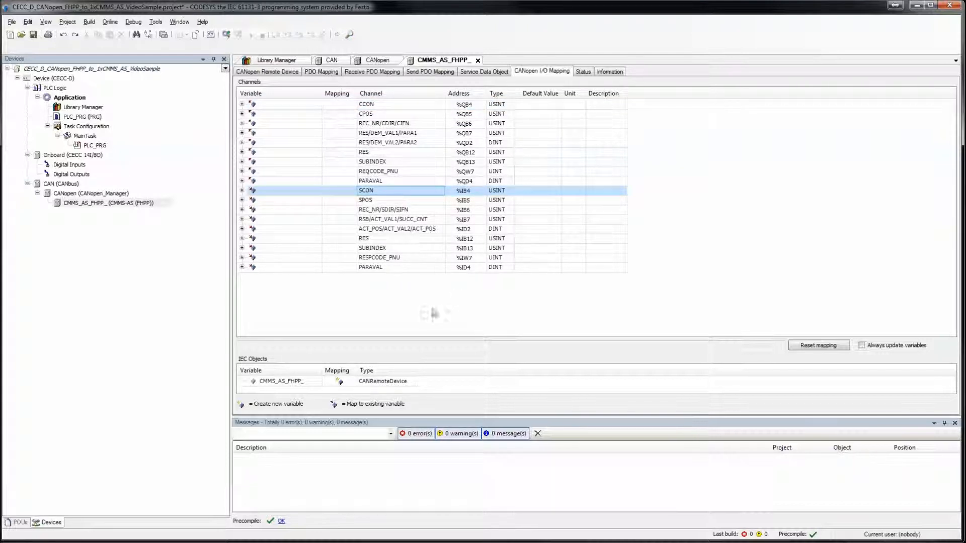
# Save the project, then open the CECC-D device's communication settings and select Gateway-1.
pyautogui.click(418, 311)
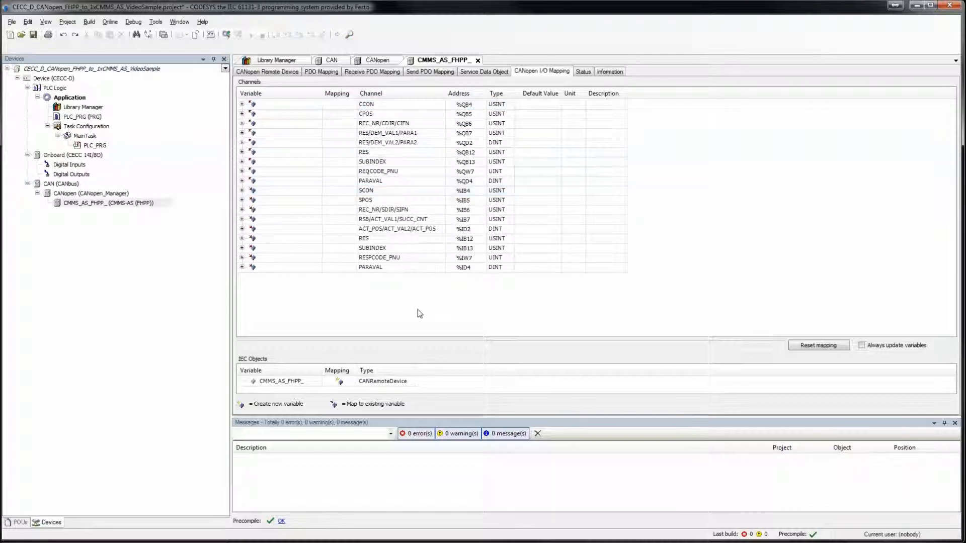
pyautogui.click(34, 34)
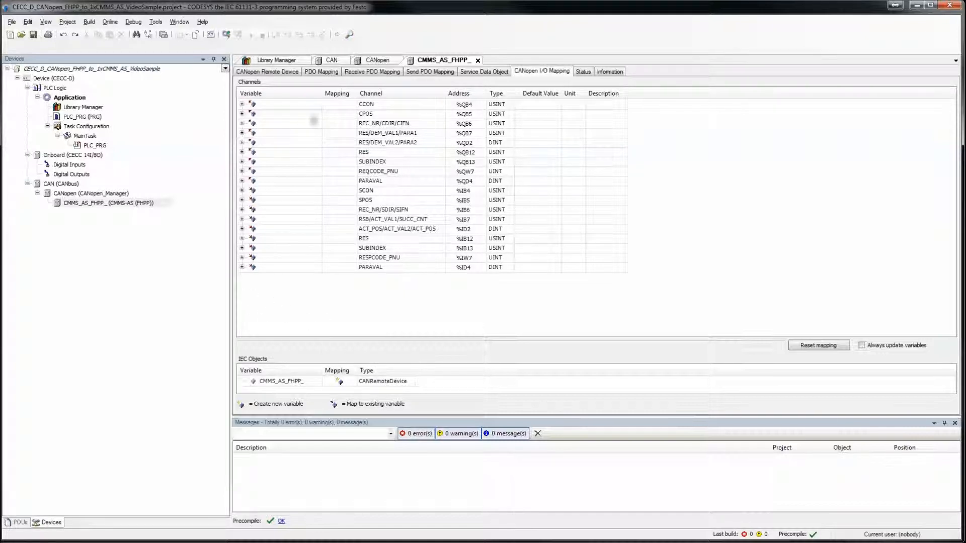
pyautogui.doubleClick(54, 78)
pyautogui.click(285, 115)
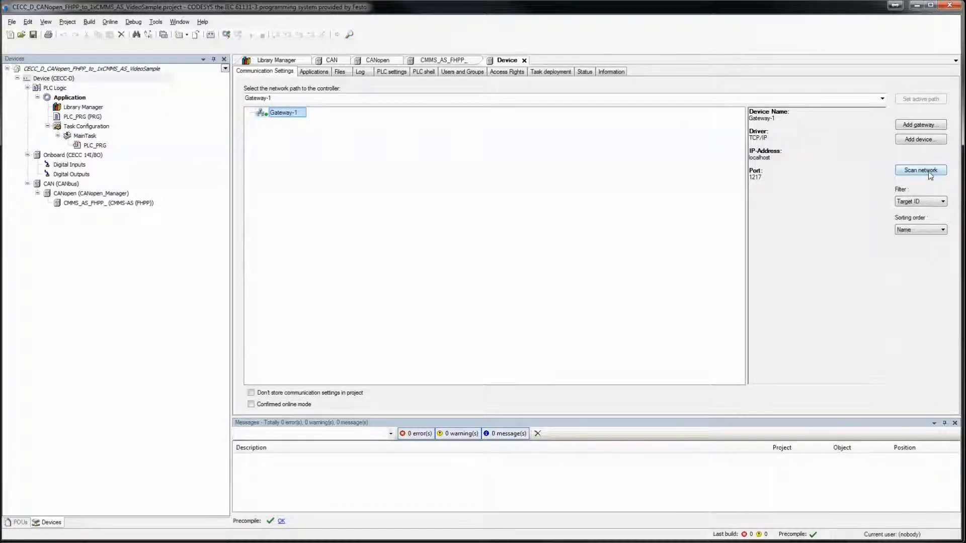
# Disable the classic communication page in the device editor options and view the graphical communication settings.
pyautogui.click(156, 23)
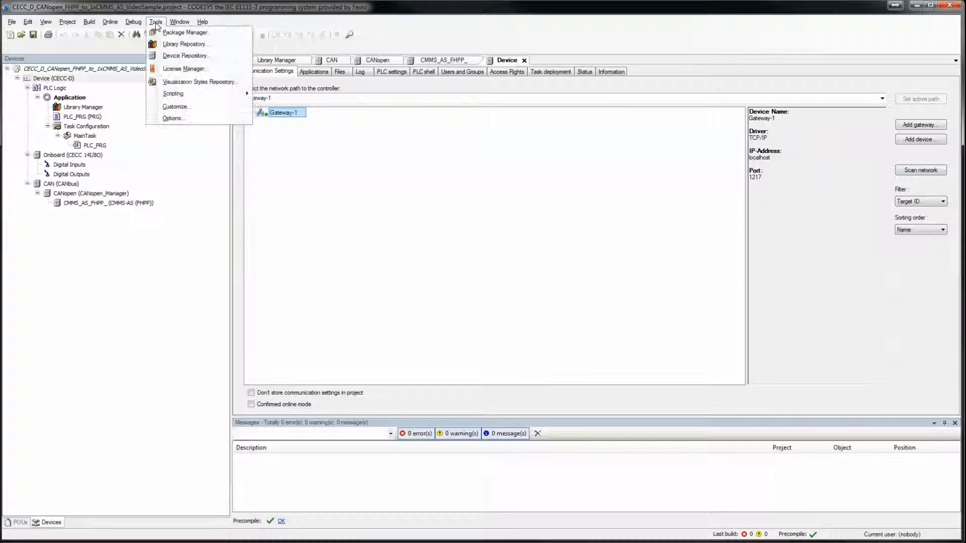
pyautogui.click(133, 21)
pyautogui.click(156, 22)
pyautogui.click(188, 117)
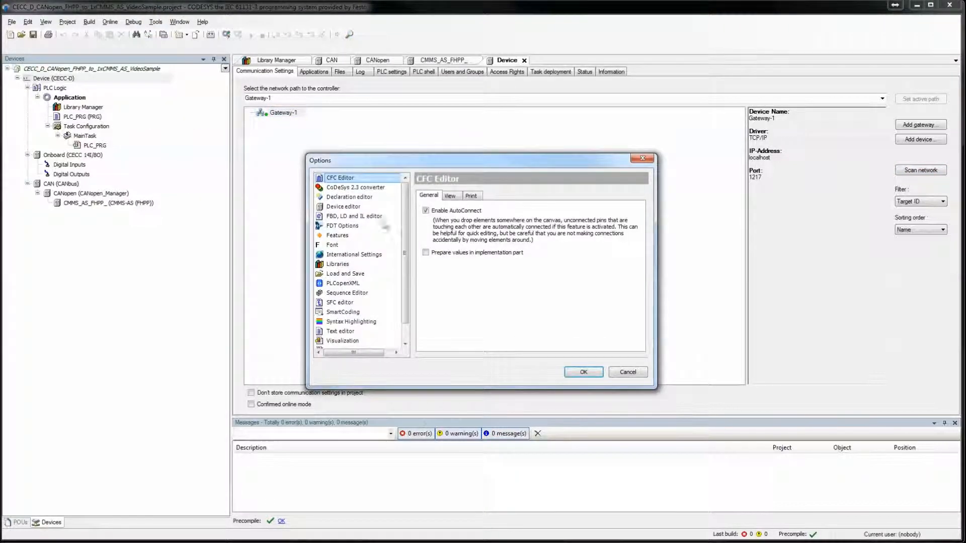
pyautogui.click(352, 206)
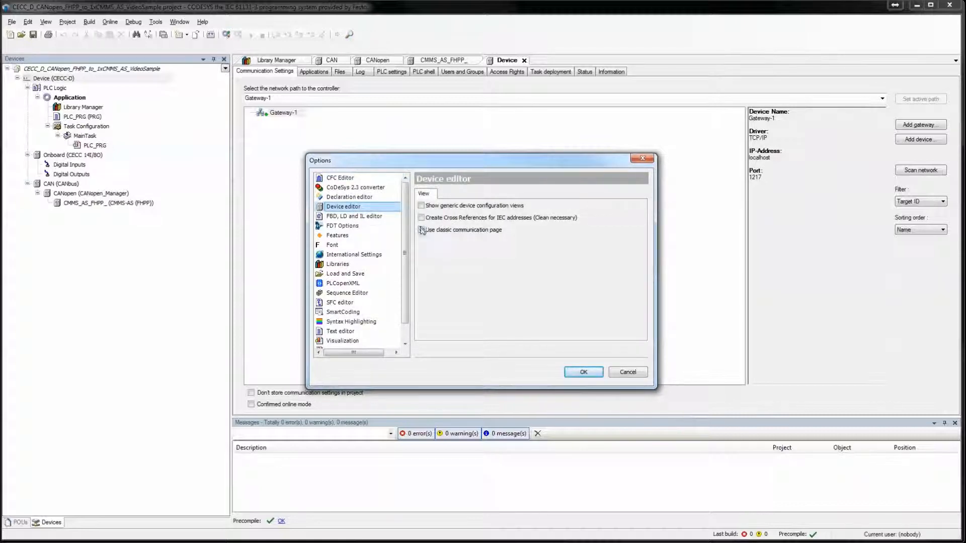
pyautogui.click(428, 230)
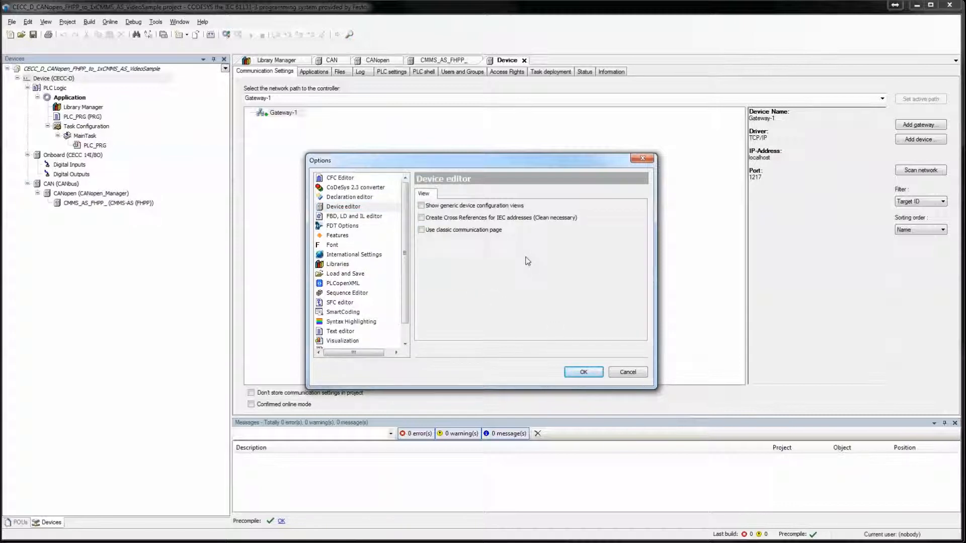
pyautogui.click(583, 373)
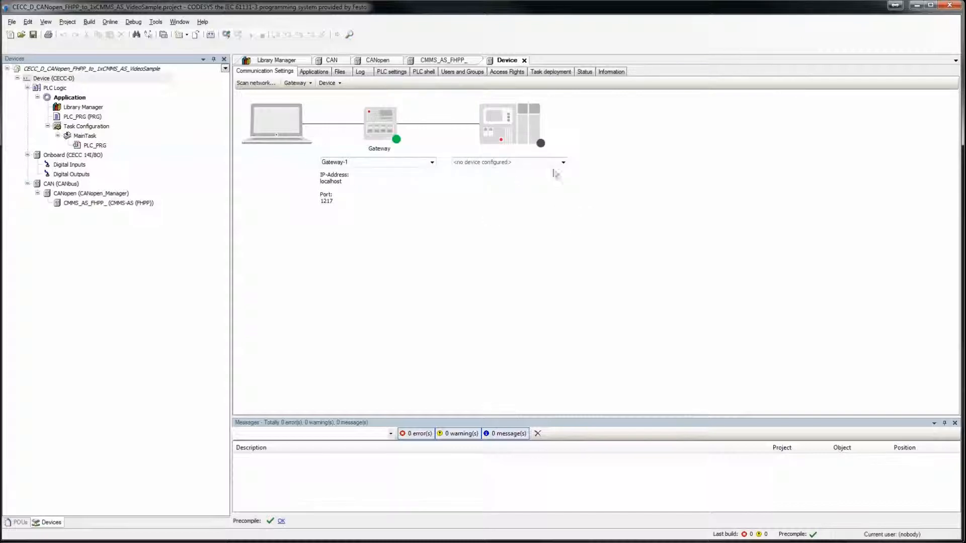
pyautogui.click(265, 83)
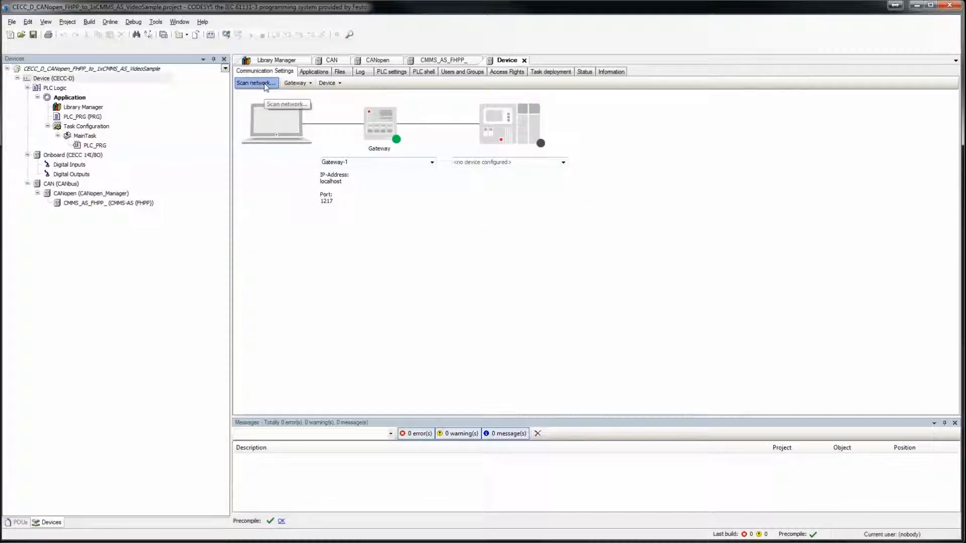
pyautogui.click(368, 203)
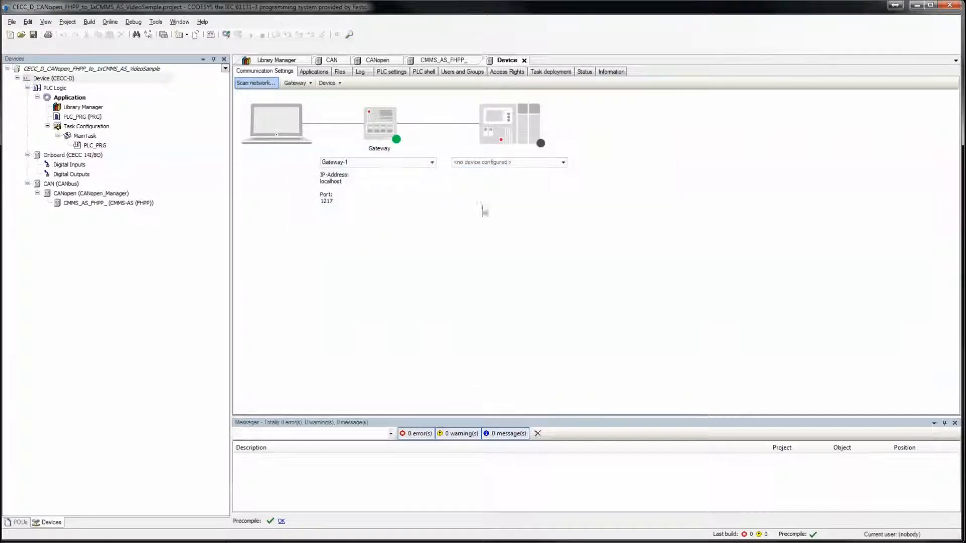
# Re-enable the classic communication page in the device editor options.
pyautogui.click(155, 22)
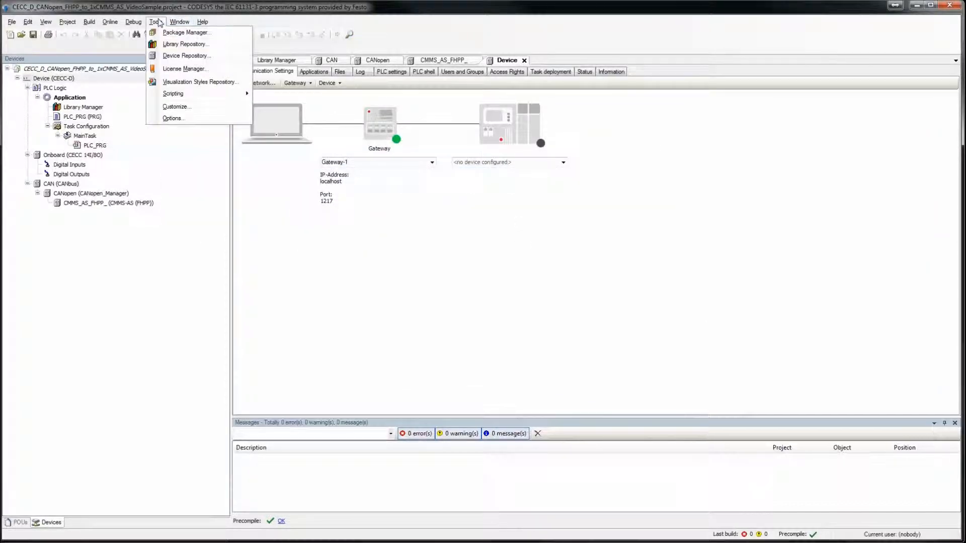
pyautogui.click(182, 118)
pyautogui.click(343, 206)
pyautogui.click(421, 230)
pyautogui.click(574, 373)
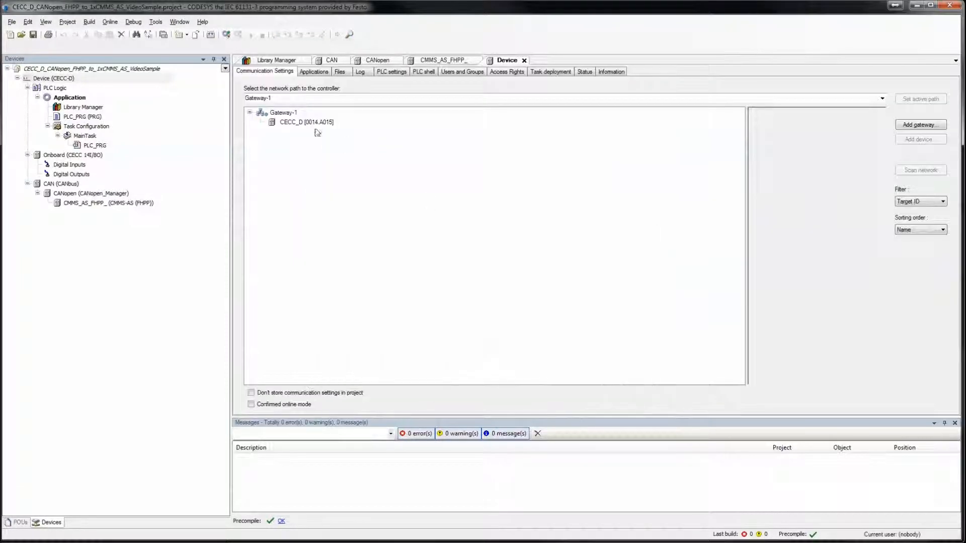
# Scan the network through Gateway-1, set CECC_D [0014.A015] as the active path, and save the project.
pyautogui.click(919, 172)
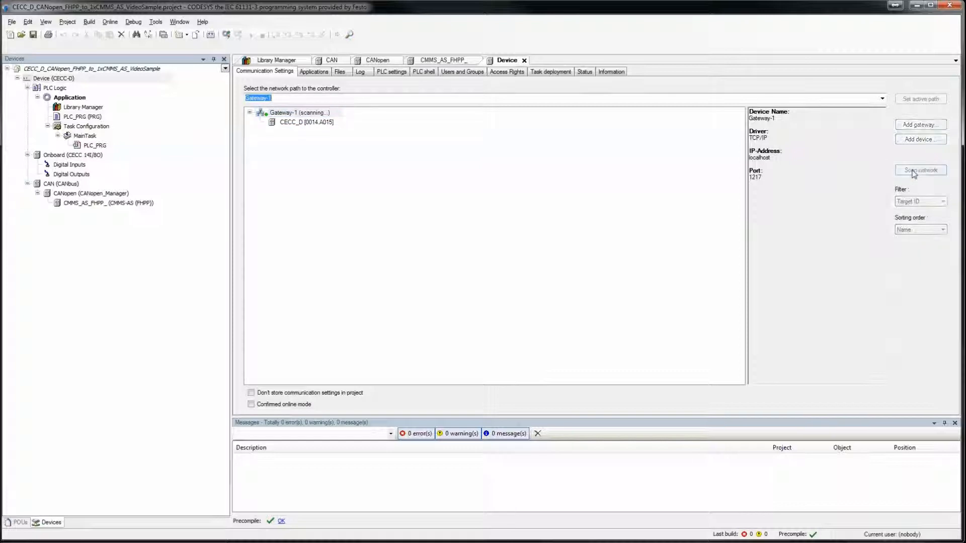
pyautogui.click(301, 124)
pyautogui.click(926, 100)
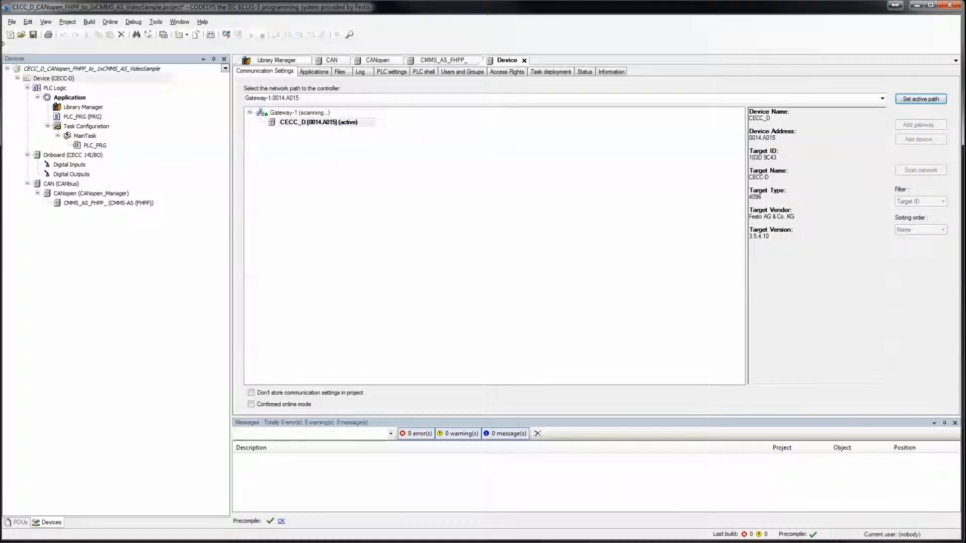
pyautogui.click(34, 36)
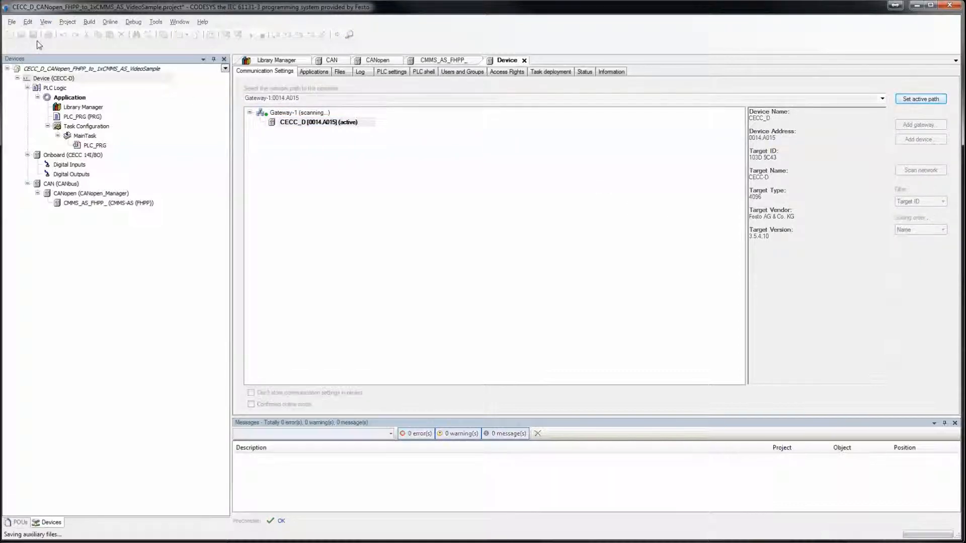
# Examine the CECC_D controller's network properties, including its IP address settings, and close them without updating.
pyautogui.rightClick(329, 126)
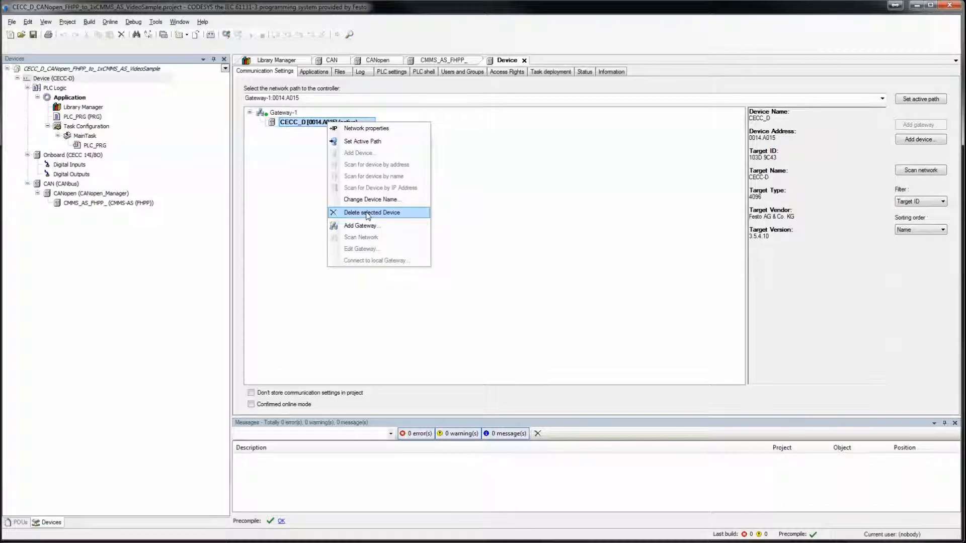
pyautogui.click(386, 131)
pyautogui.moveTo(468, 166); pyautogui.dragTo(473, 119)
pyautogui.moveTo(524, 251); pyautogui.dragTo(420, 239)
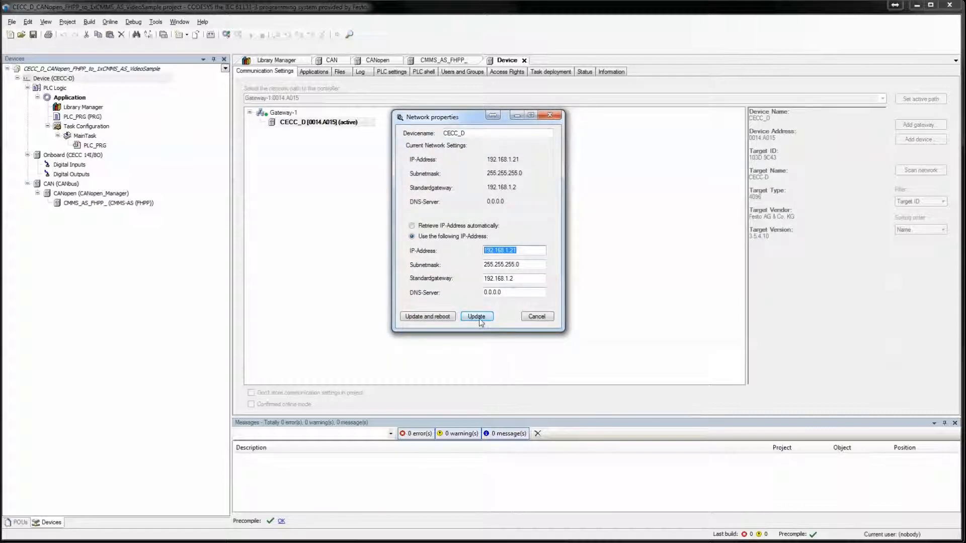
pyautogui.click(542, 321)
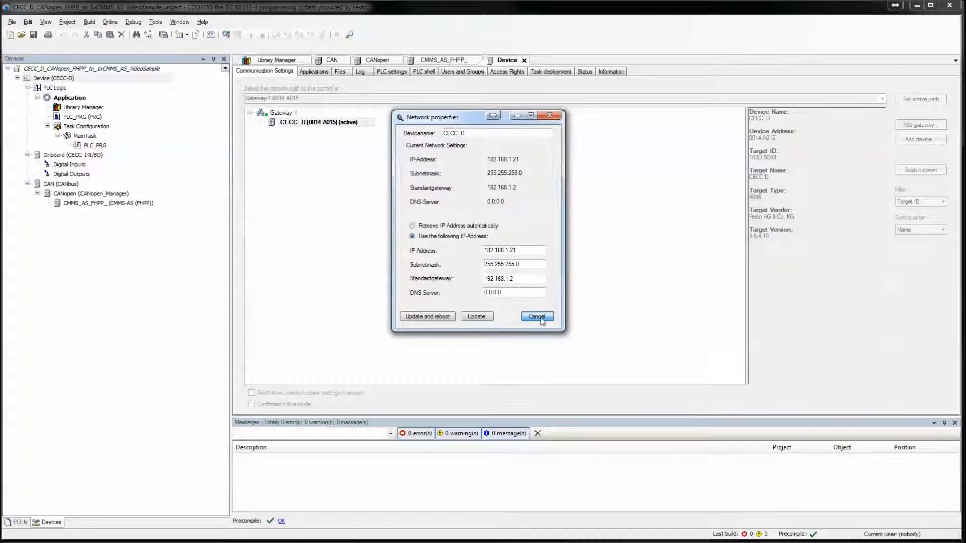
pyautogui.click(542, 320)
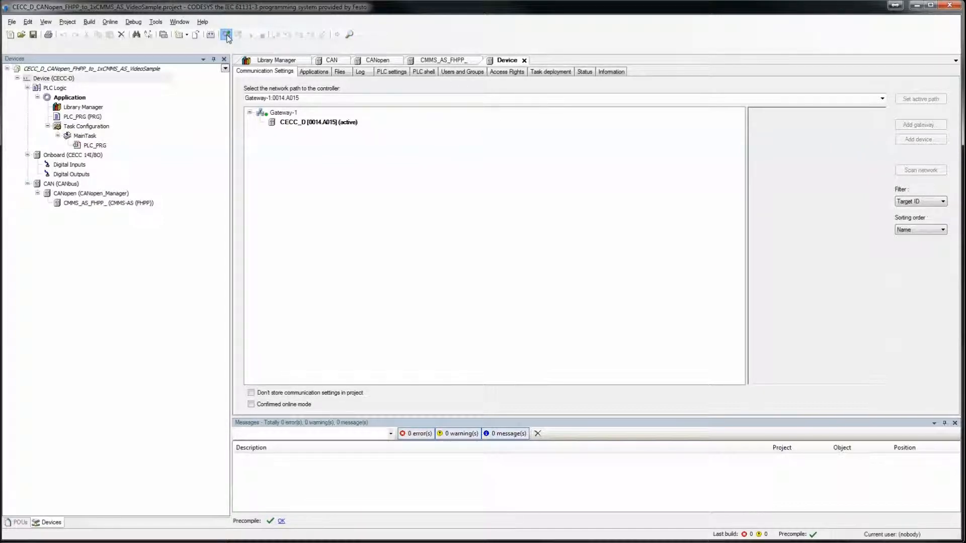
# Log in to the CECC-D controller with the application loaded and start the application running.
pyautogui.click(227, 35)
pyautogui.click(463, 328)
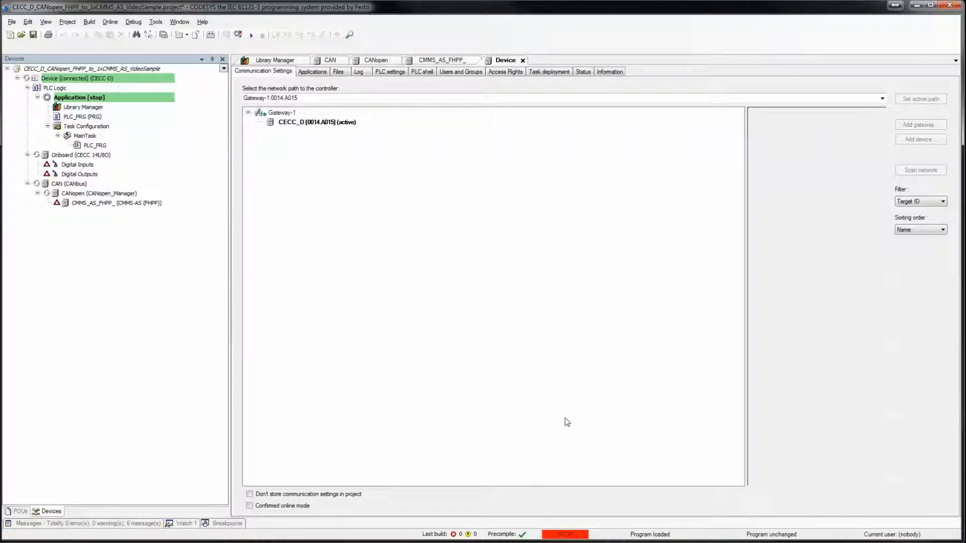
pyautogui.press('F5')
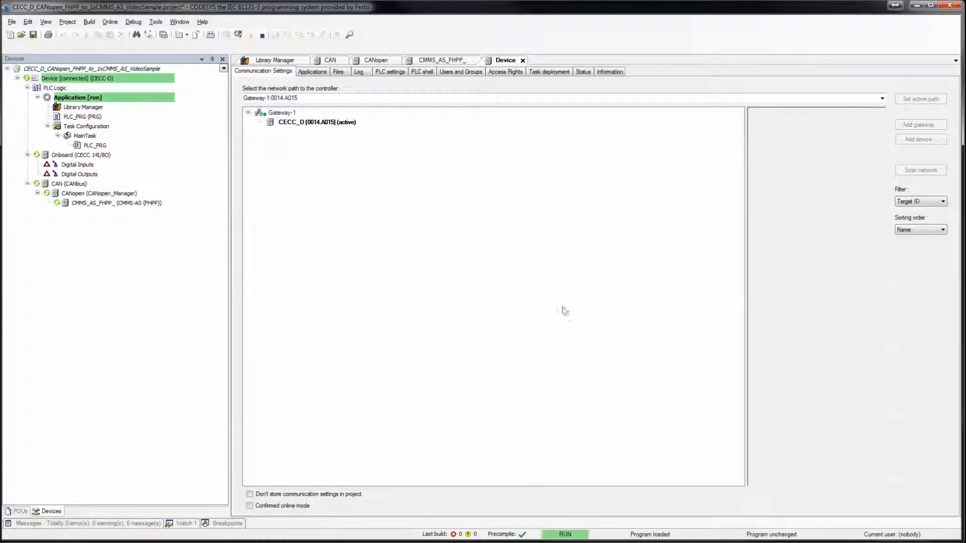
# Check the online status of the CAN bus, CANopen Manager and CMMS-AS (FHPP) drive in the device tree.
pyautogui.click(106, 202)
pyautogui.click(86, 194)
pyautogui.click(72, 185)
pyautogui.click(84, 195)
pyautogui.click(99, 206)
pyautogui.click(93, 195)
pyautogui.click(78, 185)
pyautogui.click(87, 194)
pyautogui.click(98, 202)
pyautogui.click(80, 195)
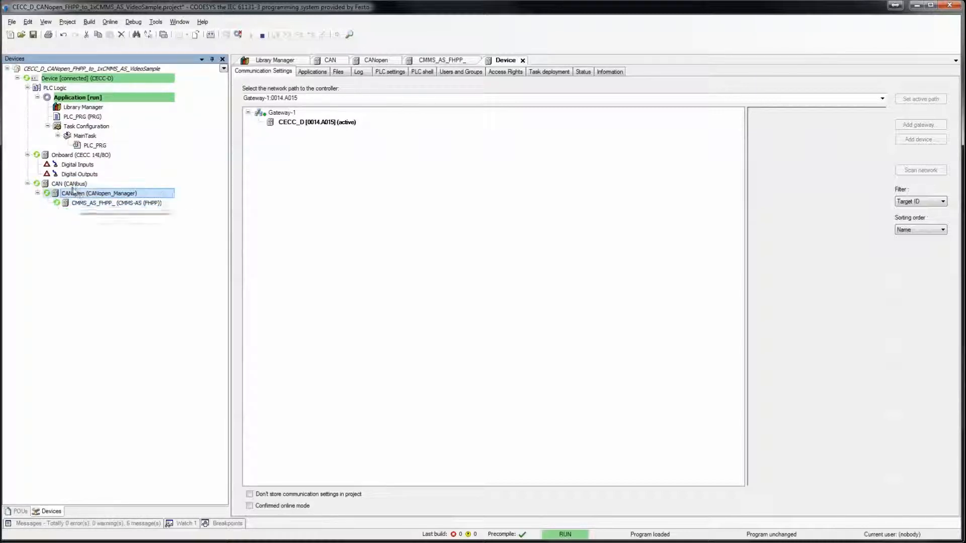
pyautogui.click(75, 184)
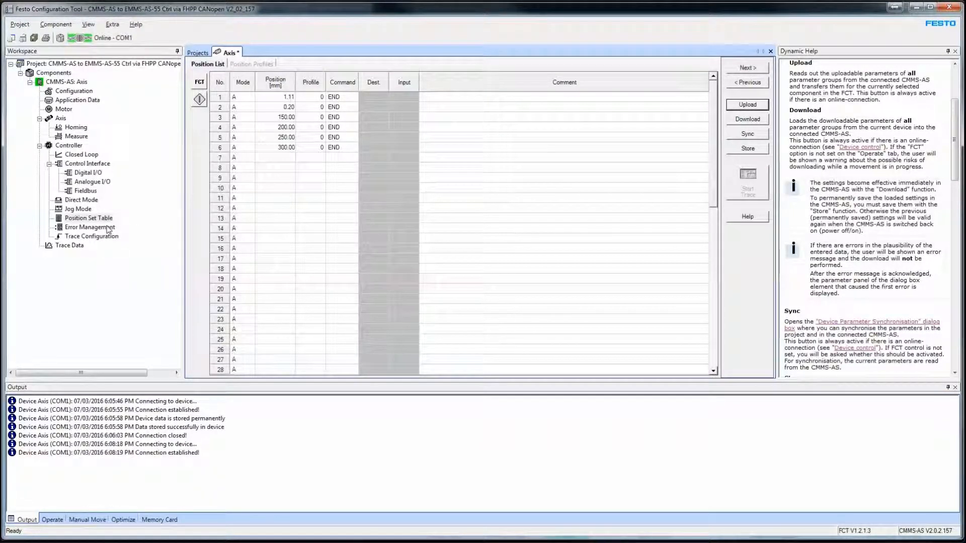
# In Festo Configuration Tool, review the CMMS-AS fieldbus settings: CAN address, bit rate and data profile, with the related help.
pyautogui.click(84, 192)
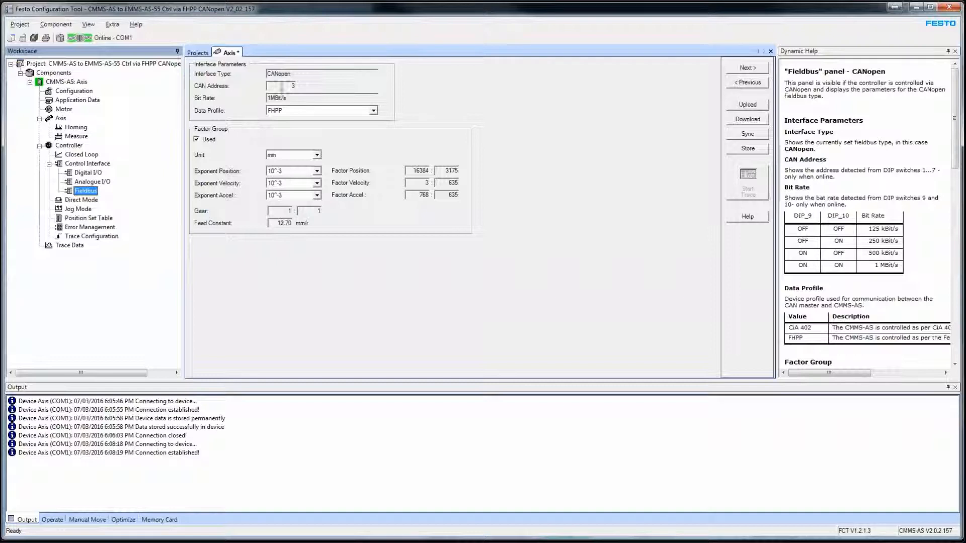
pyautogui.click(282, 86)
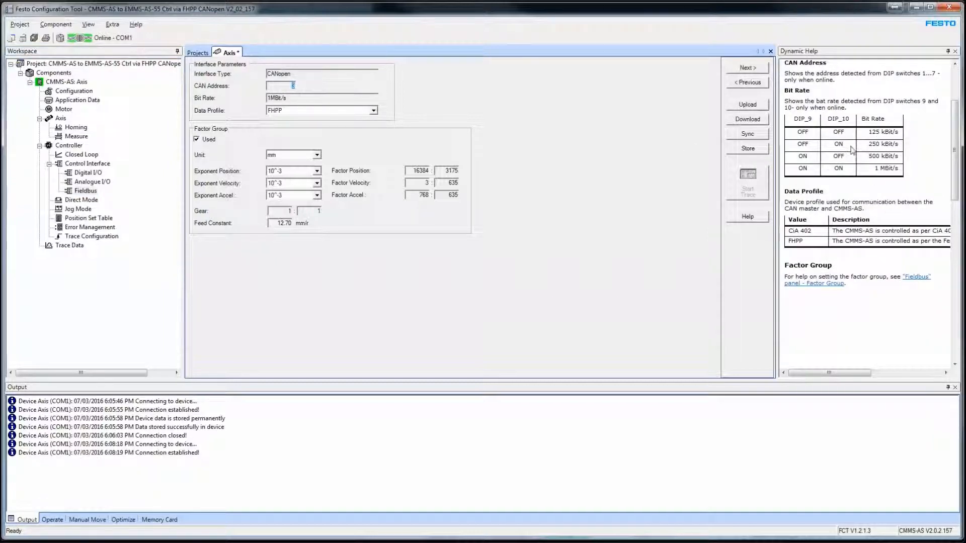
pyautogui.moveTo(777, 154); pyautogui.dragTo(730, 154)
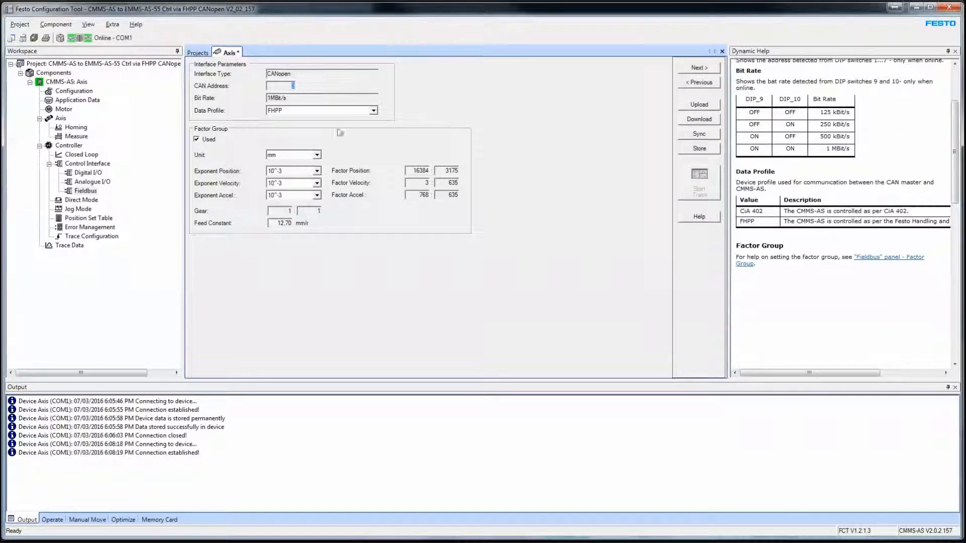
pyautogui.click(374, 111)
pyautogui.click(375, 112)
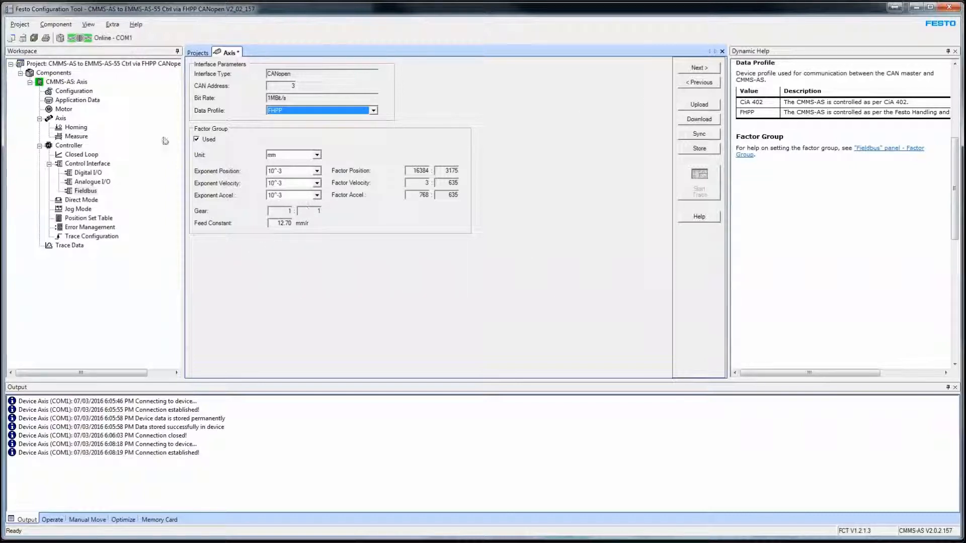
# Review the drive configuration and the application data's operating mode, environment and message settings.
pyautogui.click(83, 91)
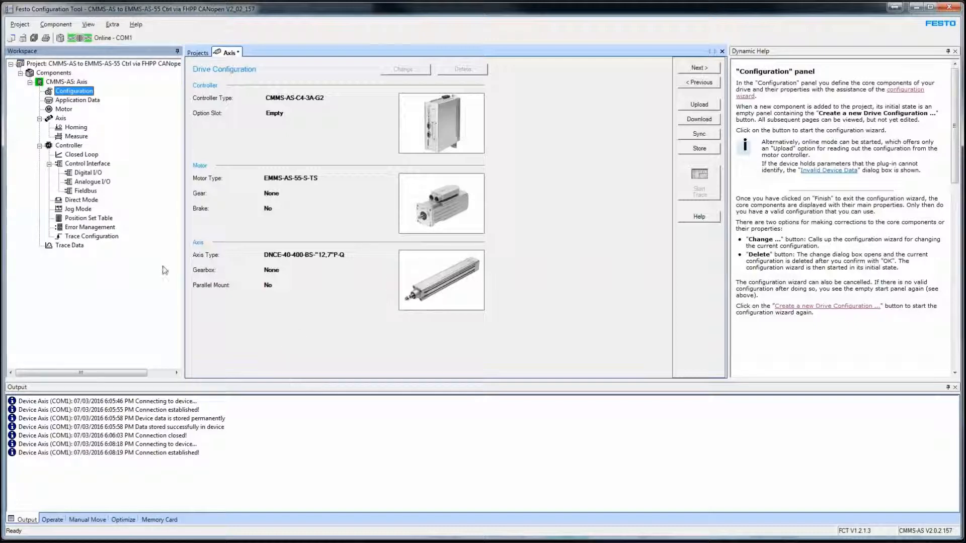
pyautogui.click(78, 101)
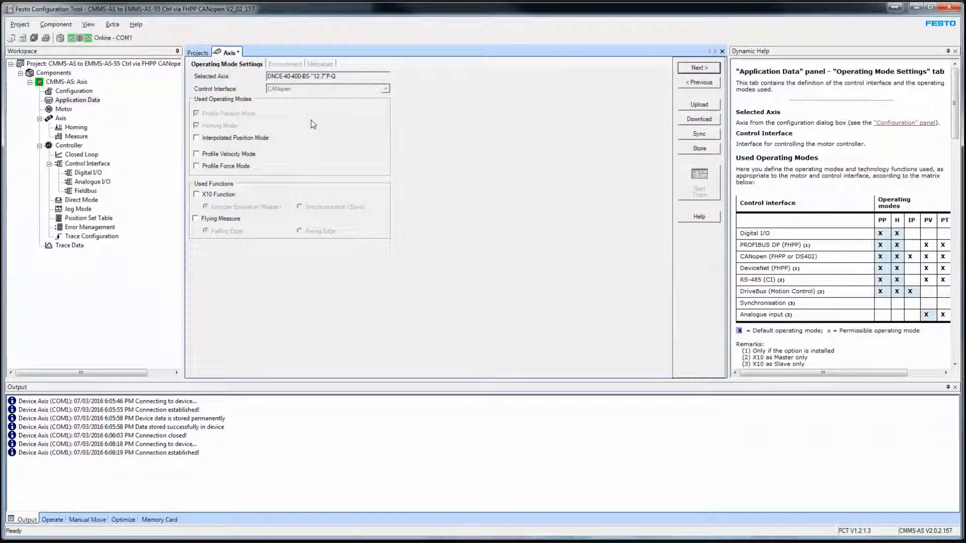
pyautogui.click(706, 73)
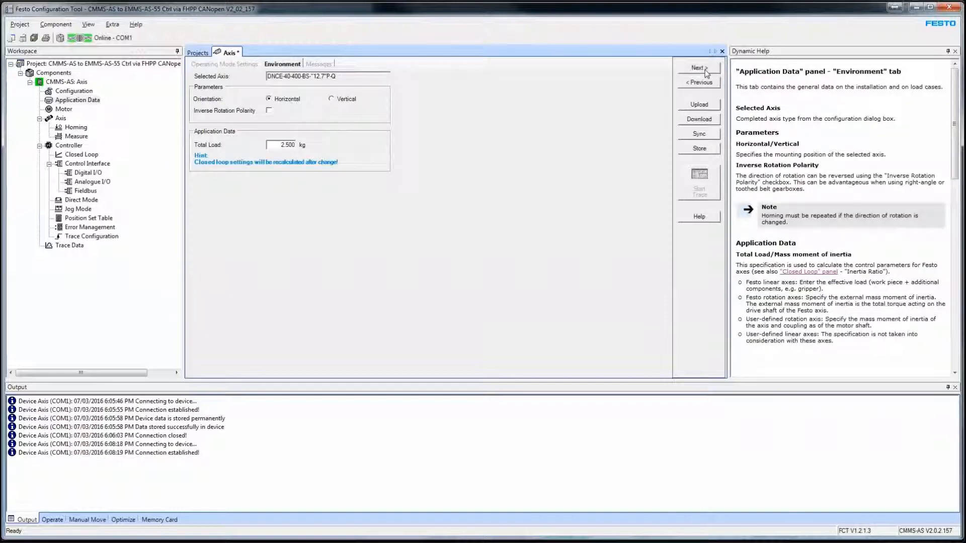
pyautogui.click(707, 73)
pyautogui.click(707, 73)
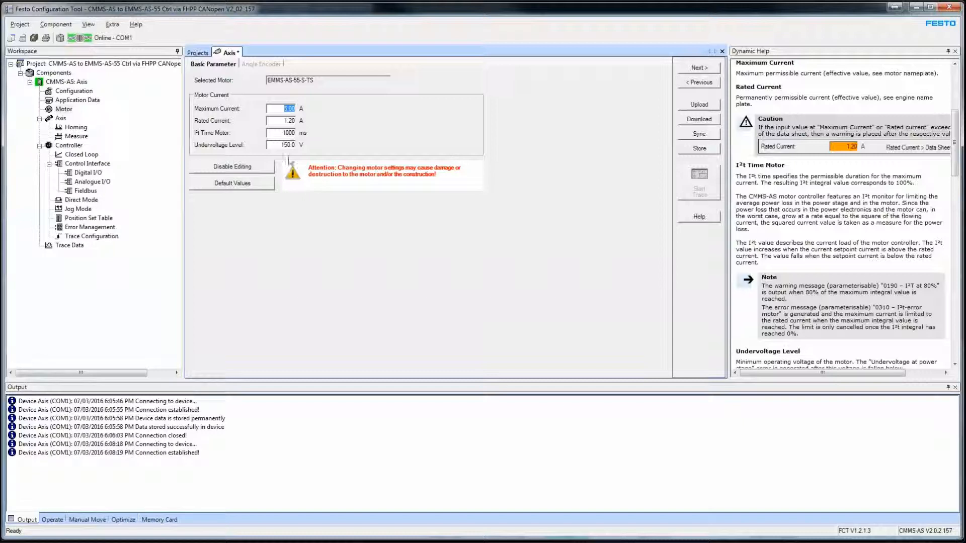
# Review the motor's current and undervoltage settings, the axis homing and measure parameters, and the controller information.
pyautogui.click(282, 146)
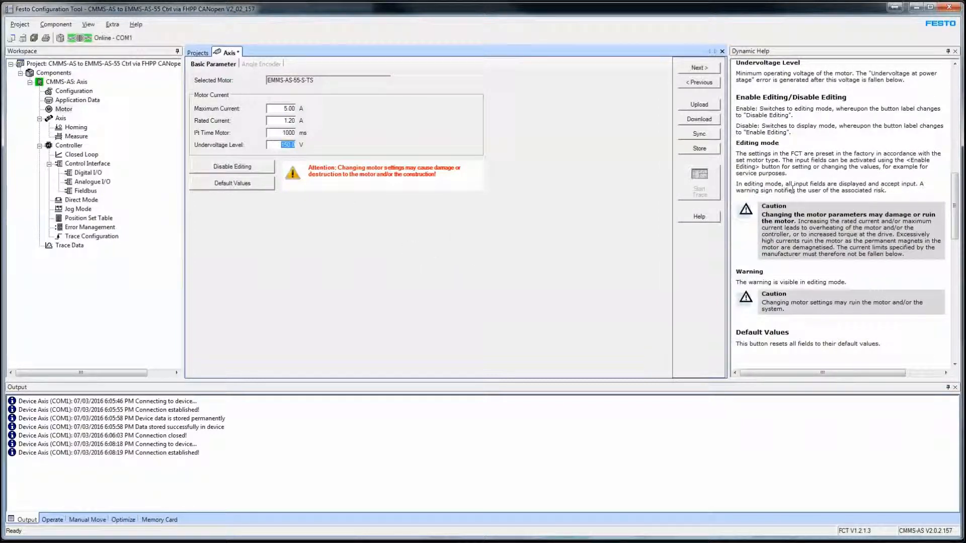
pyautogui.click(699, 69)
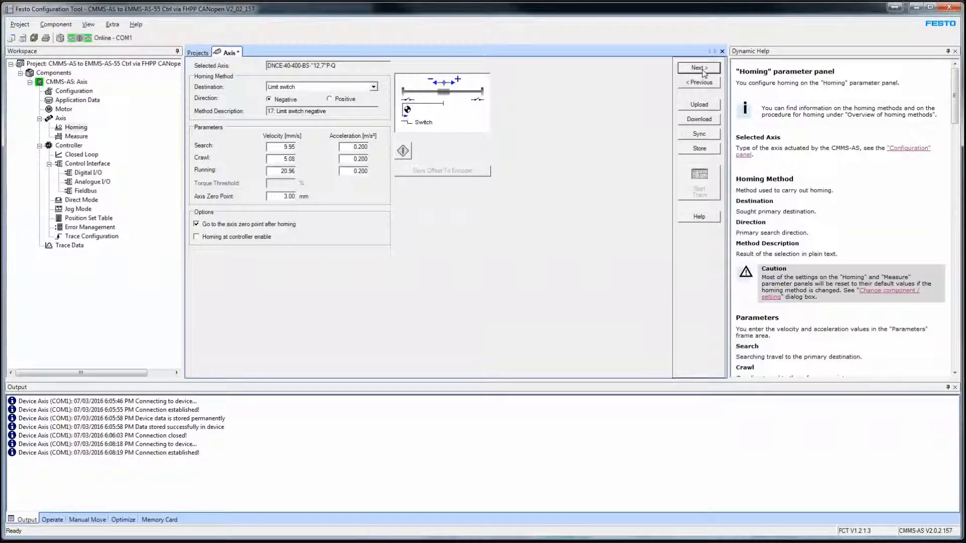
pyautogui.click(700, 82)
pyautogui.click(699, 68)
pyautogui.click(699, 71)
pyautogui.click(700, 69)
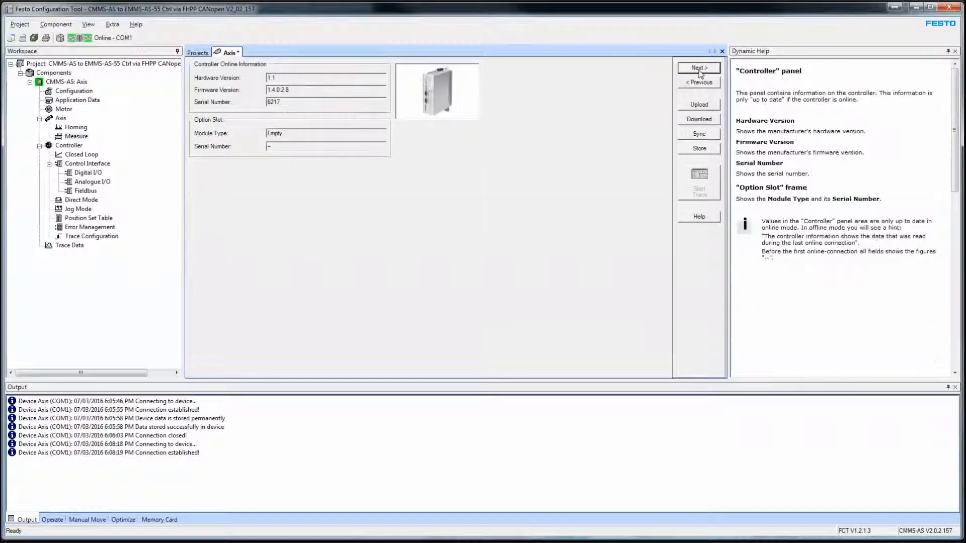
# Review the controller's closed loop, control interface, fieldbus factor group, direct mode and jog mode settings.
pyautogui.click(699, 69)
pyautogui.click(699, 68)
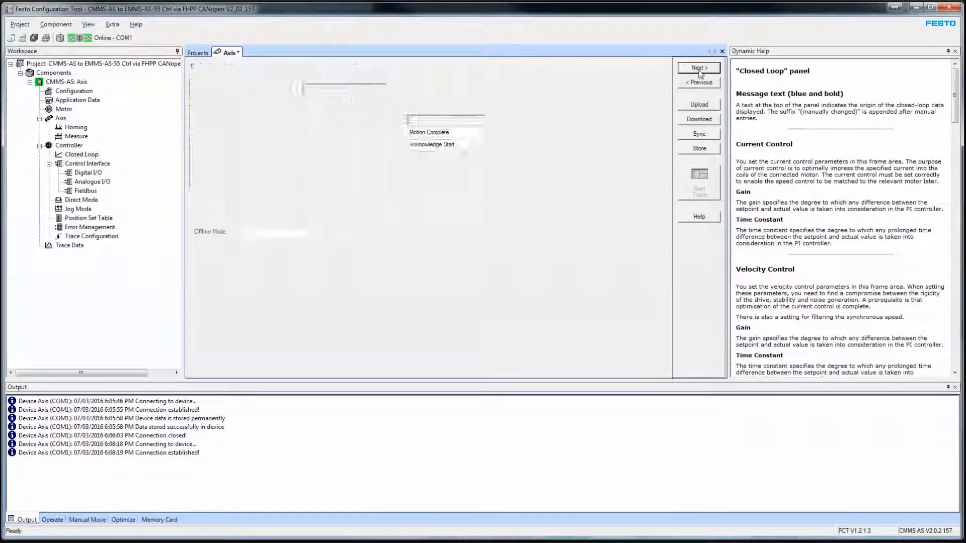
pyautogui.click(699, 69)
pyautogui.click(700, 69)
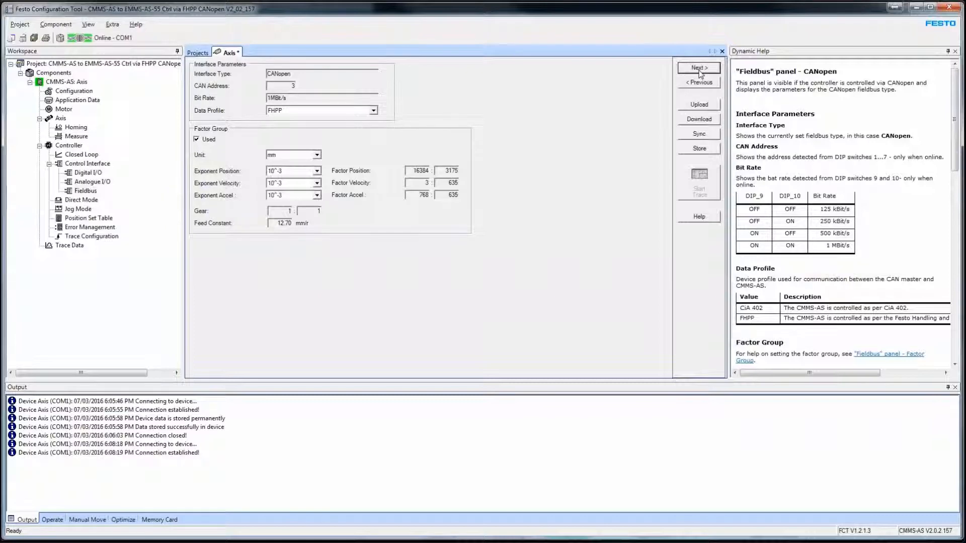
pyautogui.click(699, 69)
pyautogui.click(699, 69)
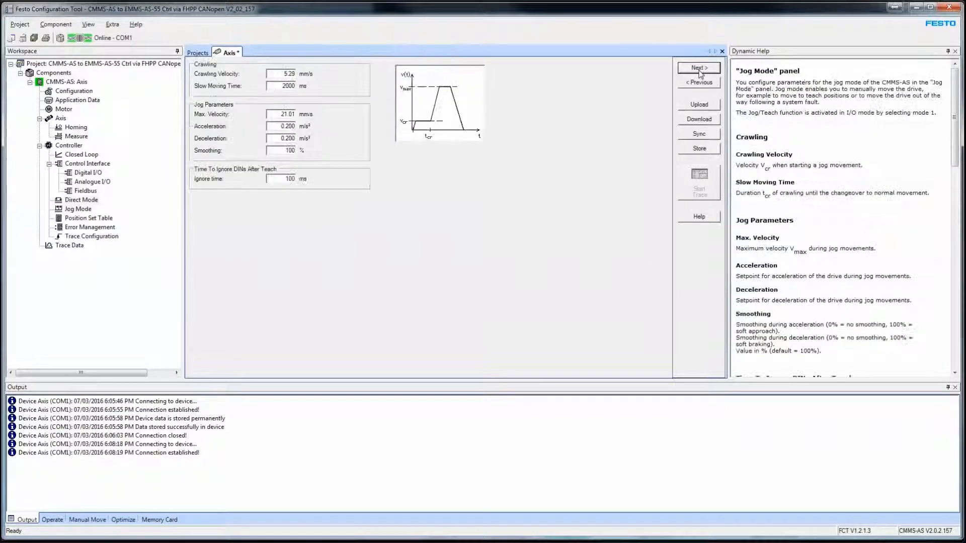
pyautogui.click(700, 69)
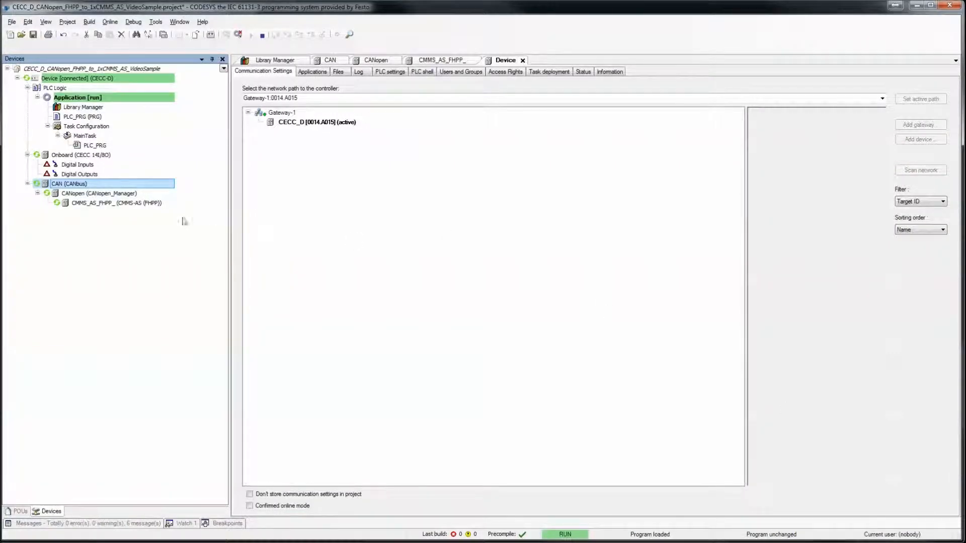
# Switch to CODESYS and open the Z011_Axis_X_Ctrl program of the CECC_D_CANopen_FHPP_to_1xCMMS_AS_CodeYes project, with the build messages hidden.
pyautogui.doubleClick(82, 116)
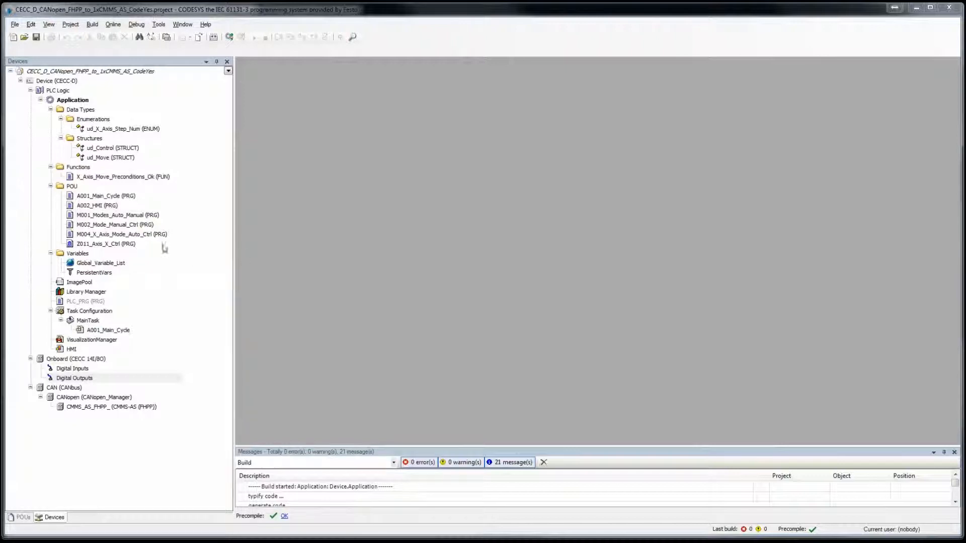
pyautogui.doubleClick(116, 245)
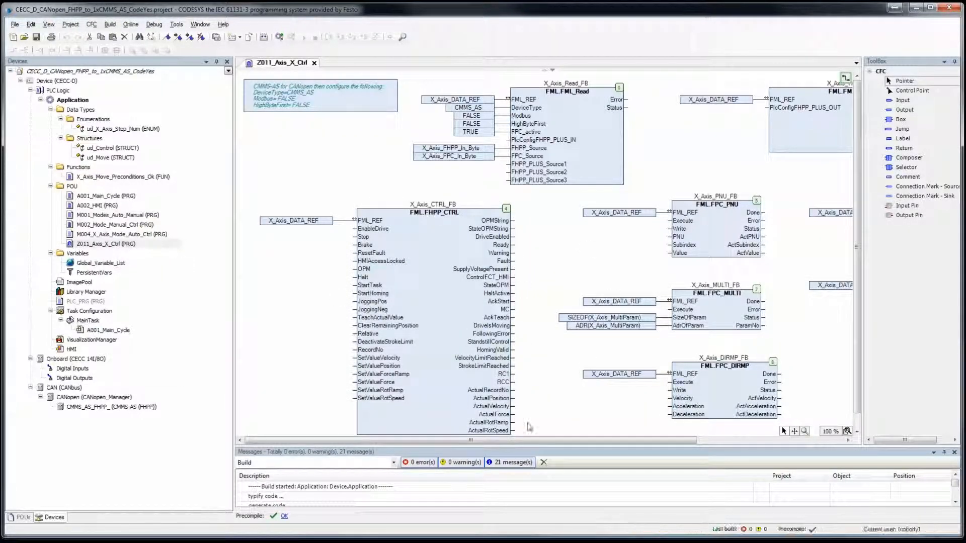
pyautogui.click(944, 452)
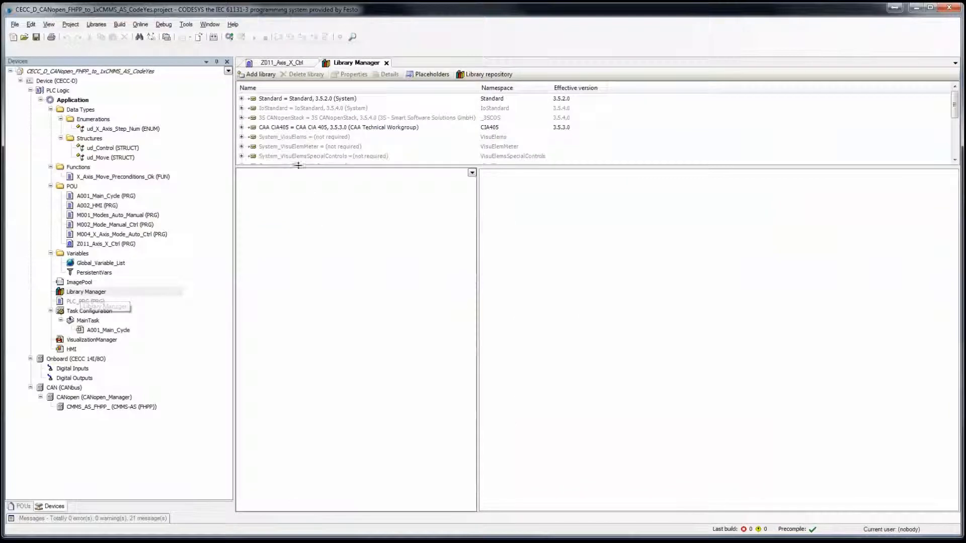
# In the Library Manager, examine the FHPP_CTRL and FML_Write blocks of the Festo_Motion_FHPP_3 library.
pyautogui.moveTo(288, 168); pyautogui.dragTo(288, 269)
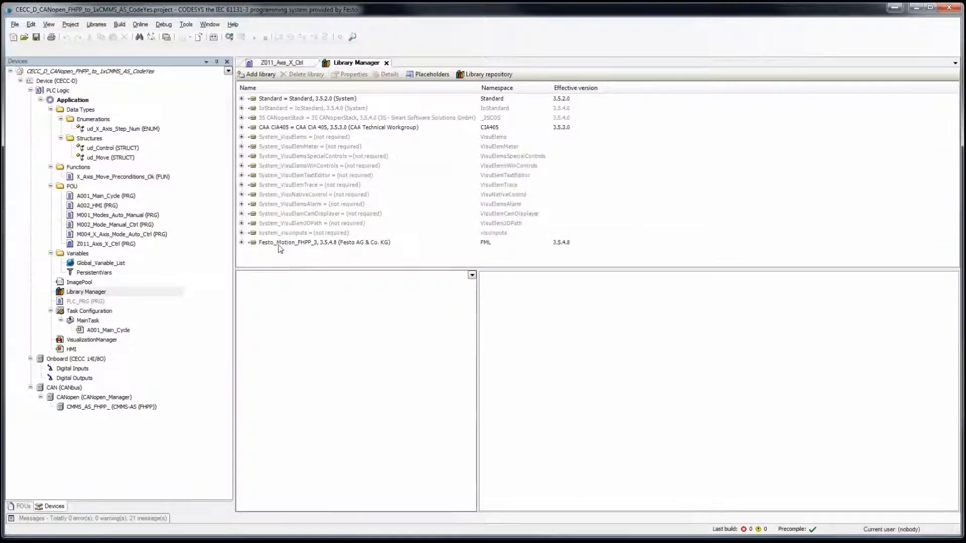
pyautogui.click(280, 243)
pyautogui.click(252, 286)
pyautogui.click(291, 304)
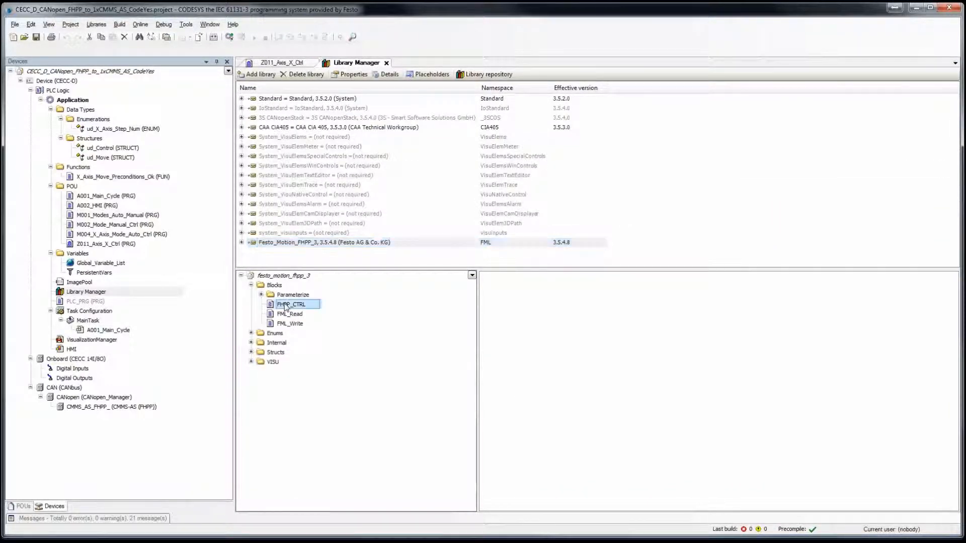
pyautogui.click(295, 324)
pyautogui.click(291, 304)
pyautogui.click(295, 324)
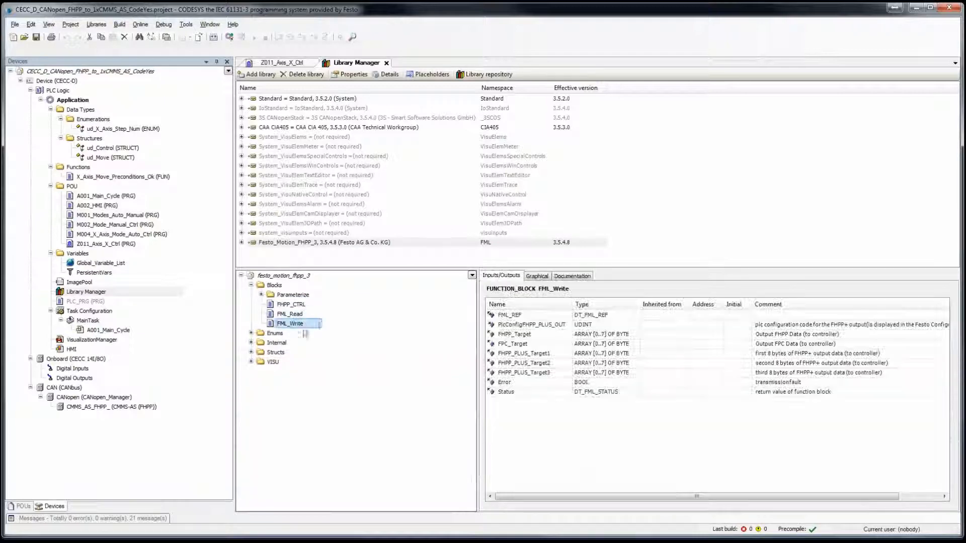
# In the Z011_Axis_X_Ctrl program, examine the FHPP_CTRL, FML_Read and FML_Write function blocks of the X axis.
pyautogui.doubleClick(103, 244)
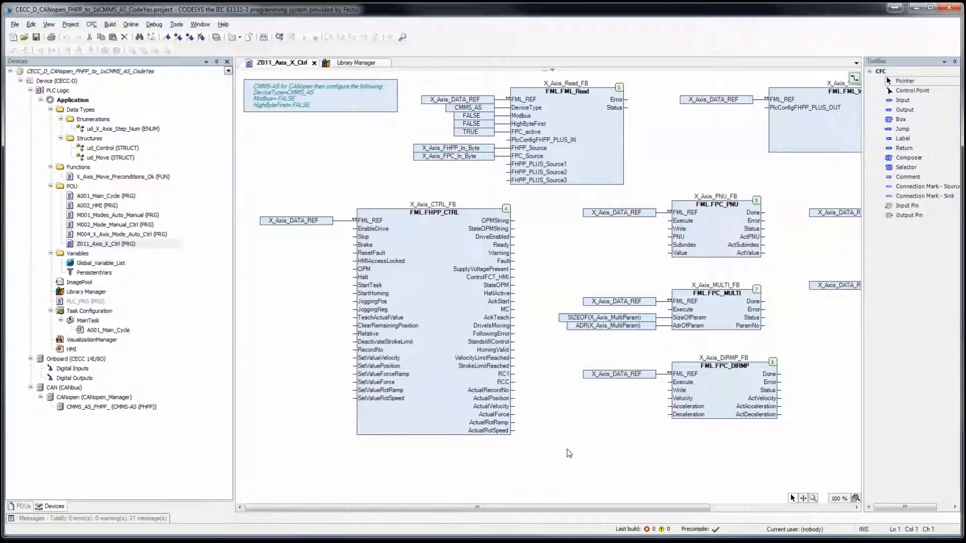
pyautogui.moveTo(547, 514); pyautogui.dragTo(500, 517)
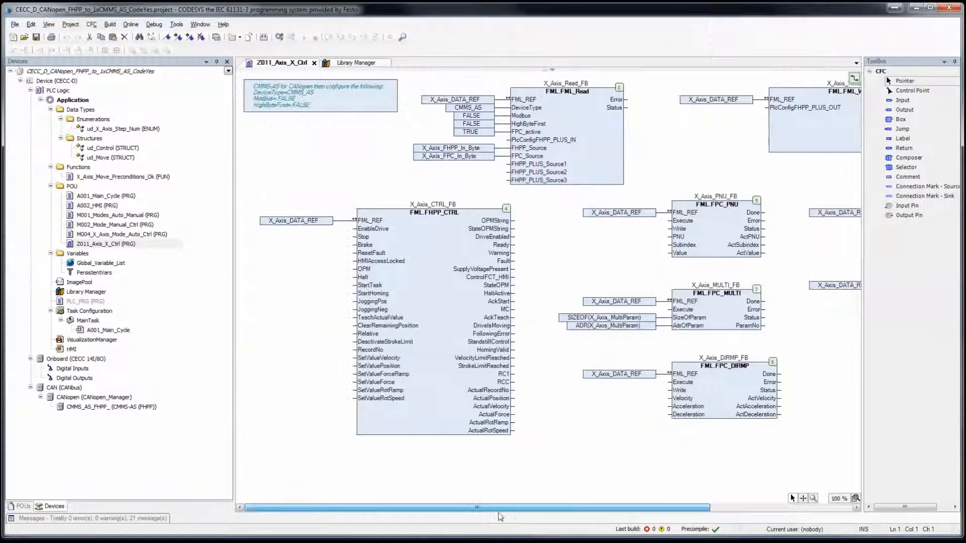
pyautogui.click(440, 230)
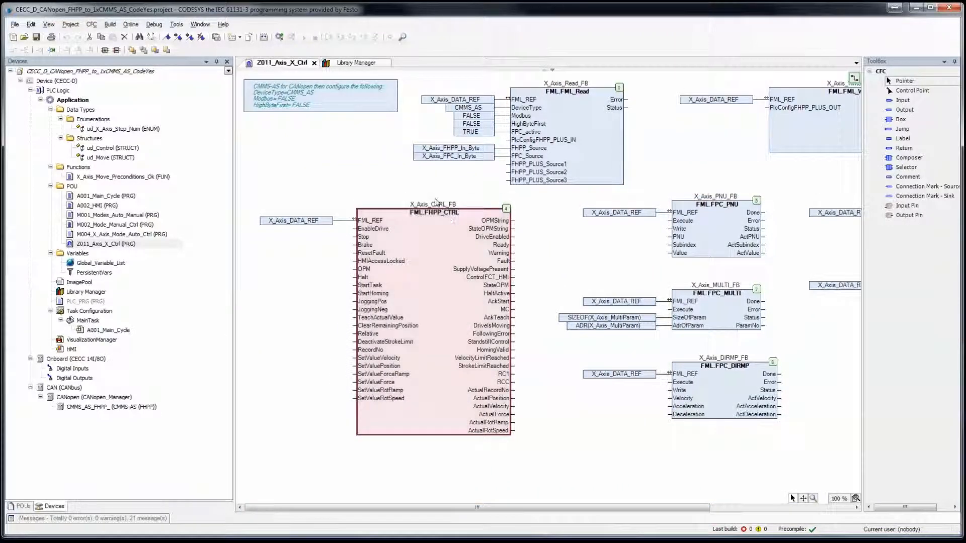
pyautogui.click(581, 126)
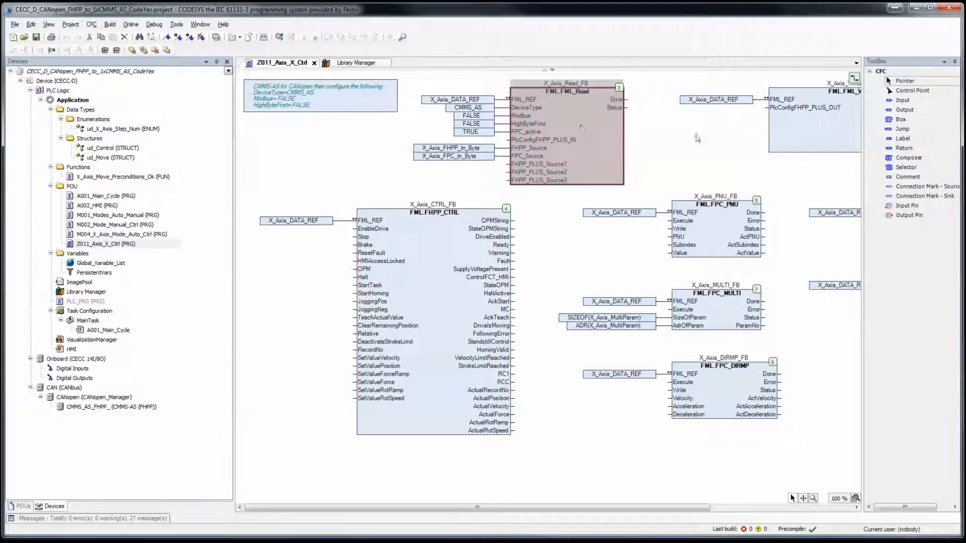
pyautogui.click(805, 126)
pyautogui.moveTo(691, 506); pyautogui.dragTo(805, 508)
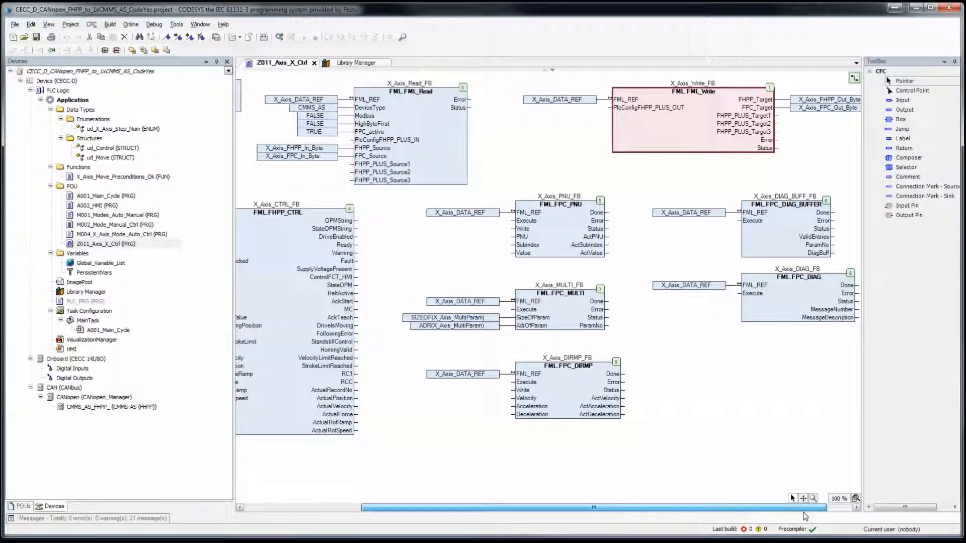
# Highlight the X axis FPC parameter and diagnostic blocks together to examine them, and clear the selection.
pyautogui.moveTo(402, 443); pyautogui.dragTo(860, 177)
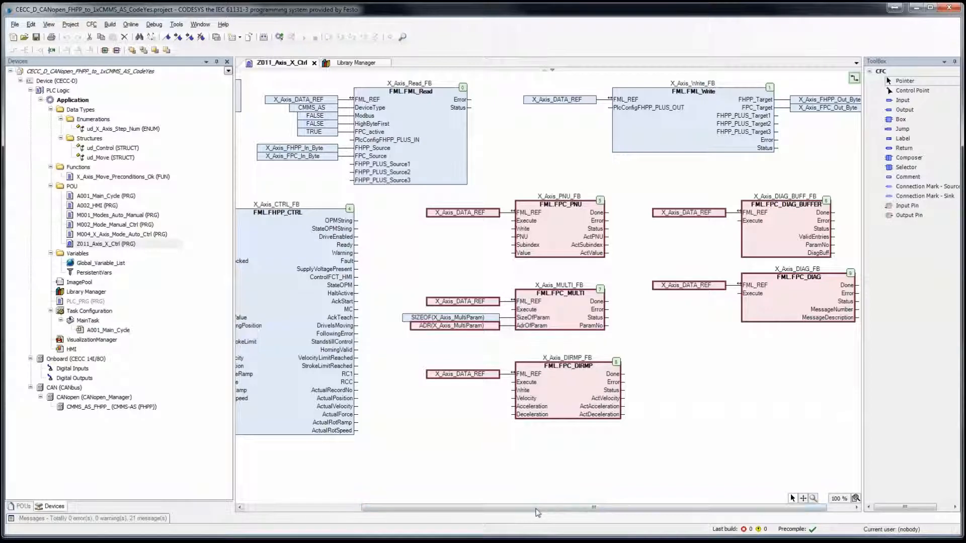
pyautogui.moveTo(538, 507); pyautogui.dragTo(398, 506)
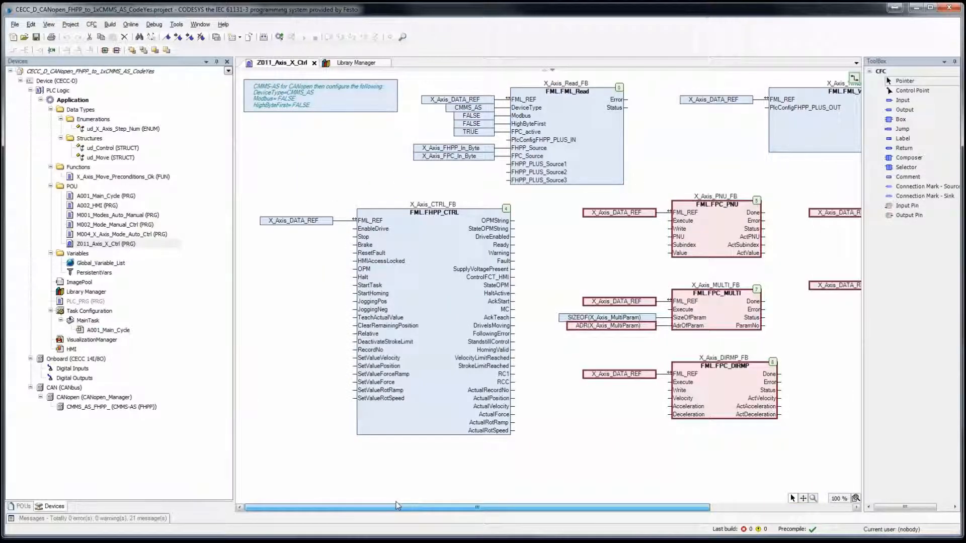
pyautogui.click(616, 452)
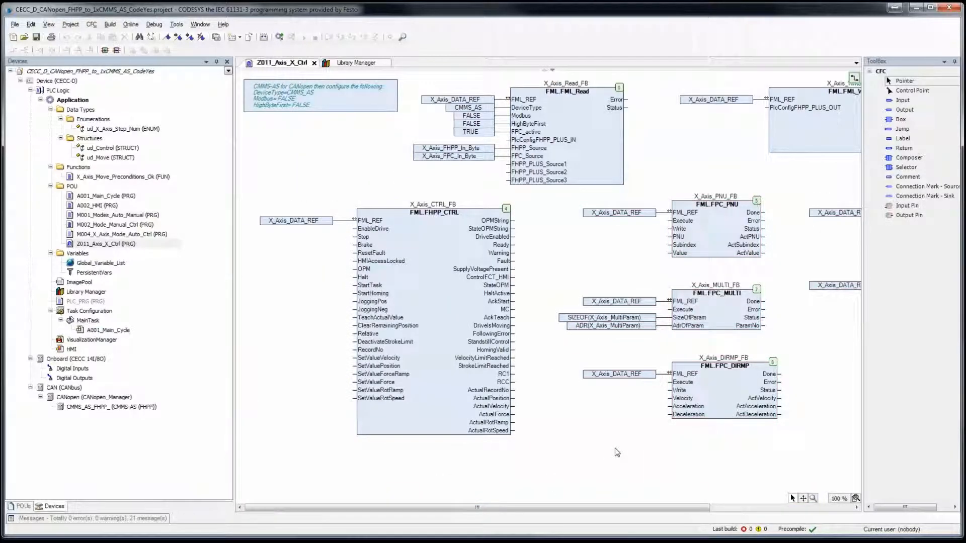
pyautogui.click(218, 351)
pyautogui.click(243, 277)
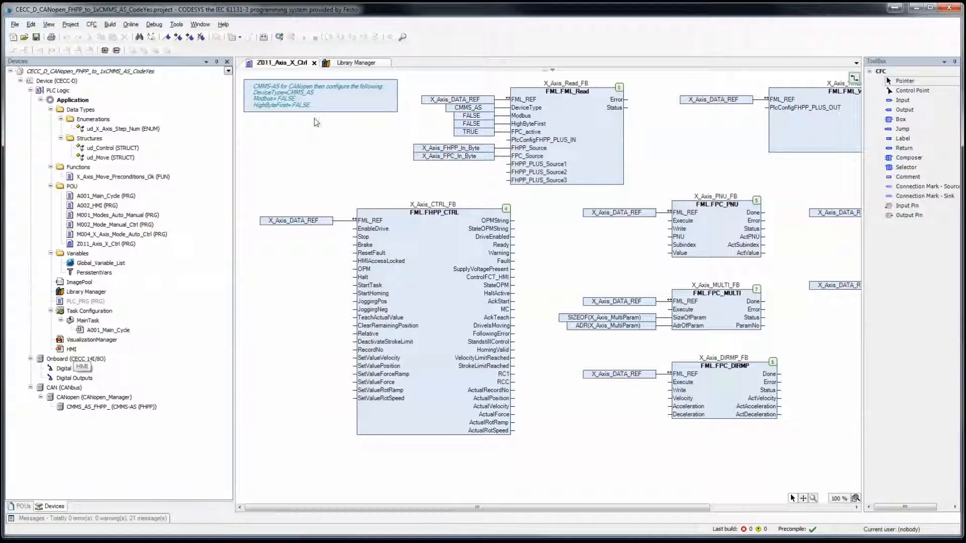
# Browse the visualization templates in the Festo_Motion_FHPP_3 library and check the documentation and graphical view of VIS_FPC_DIAG.
pyautogui.click(348, 63)
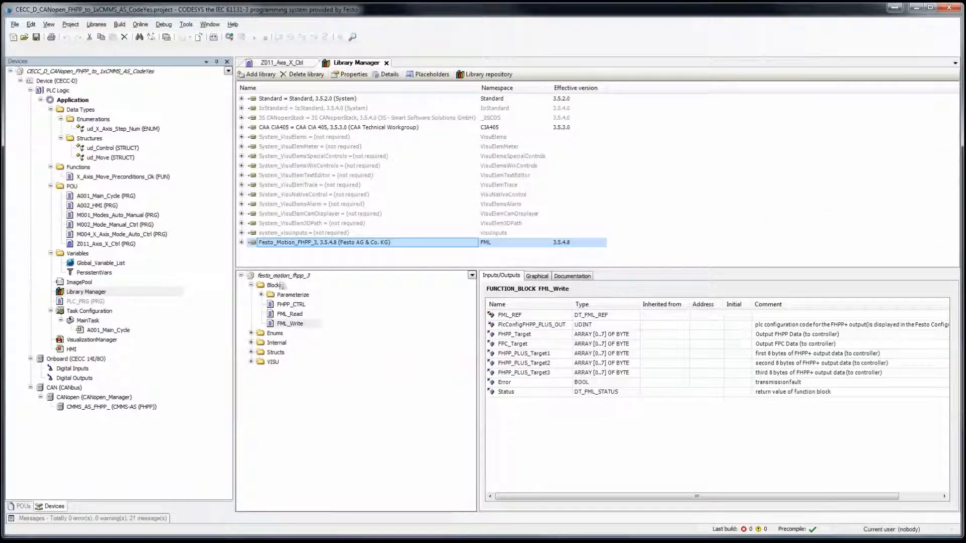
pyautogui.click(251, 362)
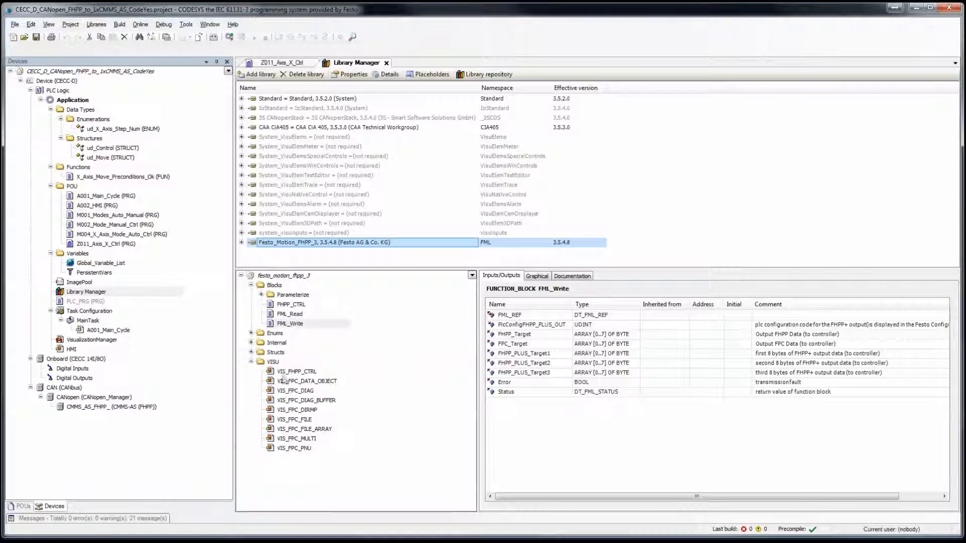
pyautogui.click(306, 382)
pyautogui.click(299, 392)
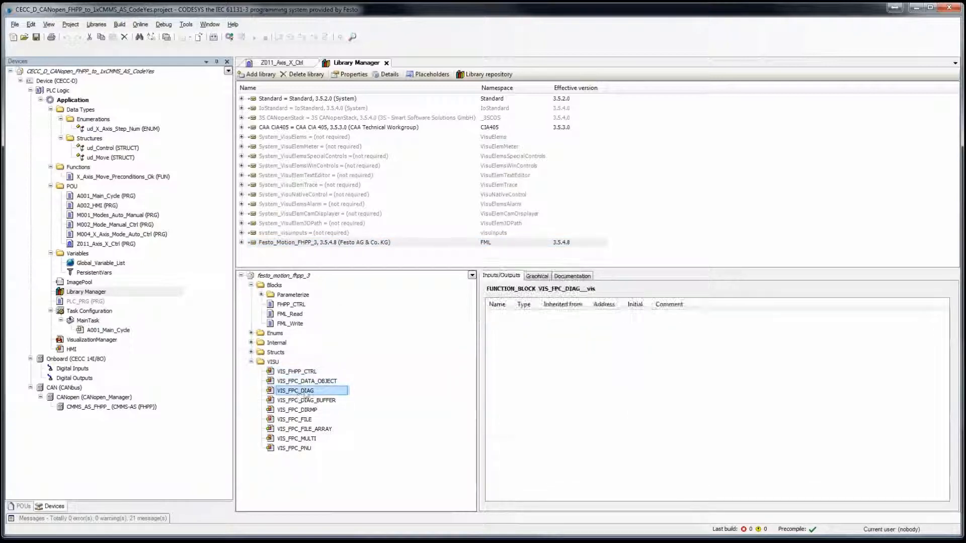
pyautogui.click(573, 276)
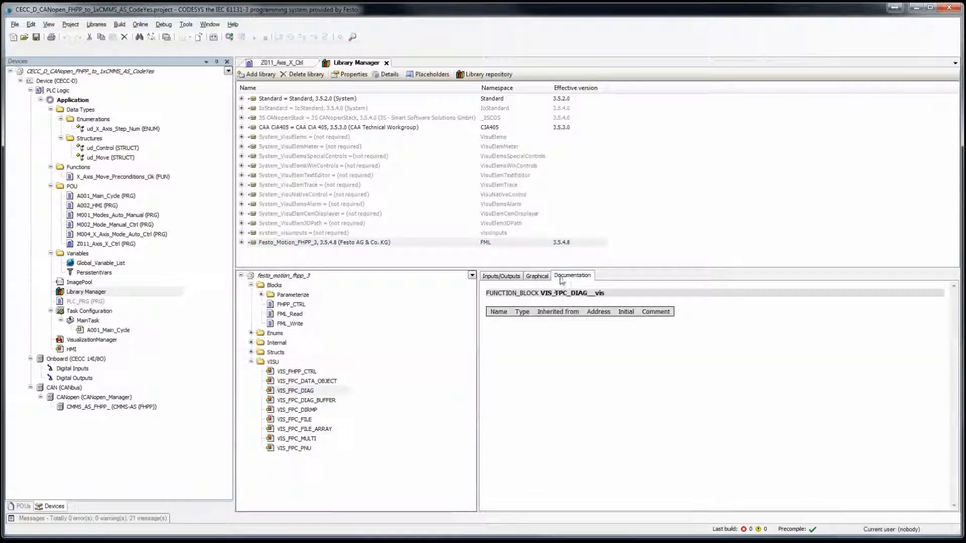
pyautogui.click(537, 277)
# Open the VIS_FHPP_CTRL library visualization to view its control and display fields, and close it.
pyautogui.click(301, 372)
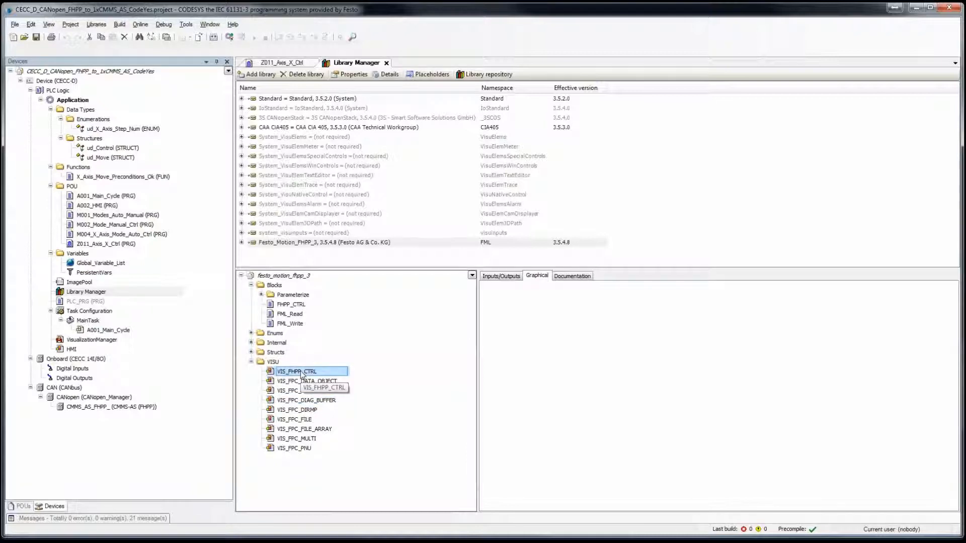
pyautogui.doubleClick(302, 373)
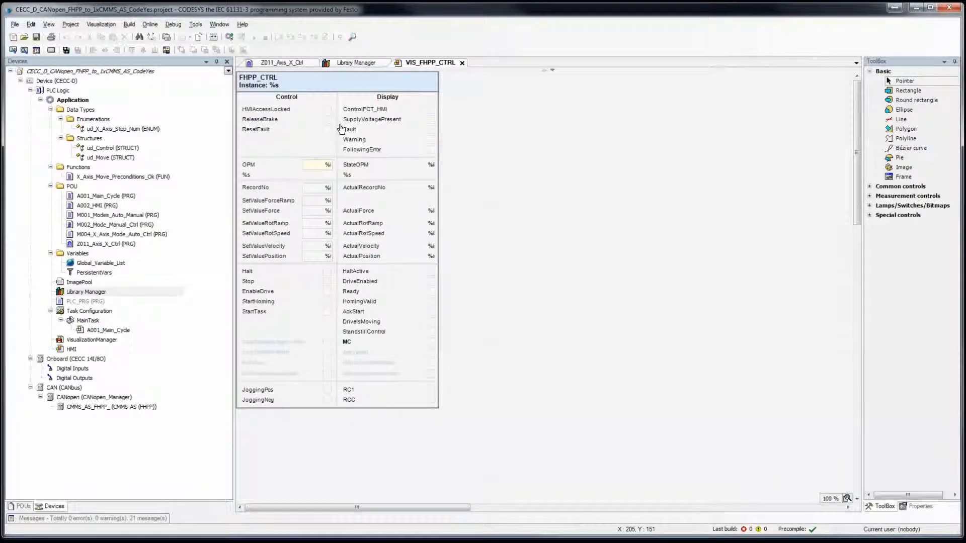
pyautogui.click(462, 63)
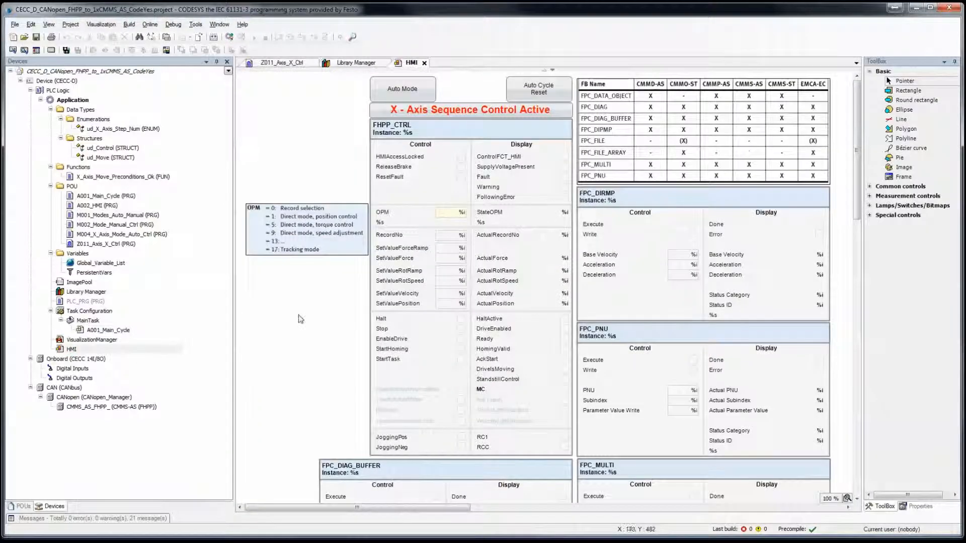
# Look over the HMI visualization at 90 % zoom and select its FHPP_CTRL frame.
pyautogui.click(289, 224)
pyautogui.click(303, 311)
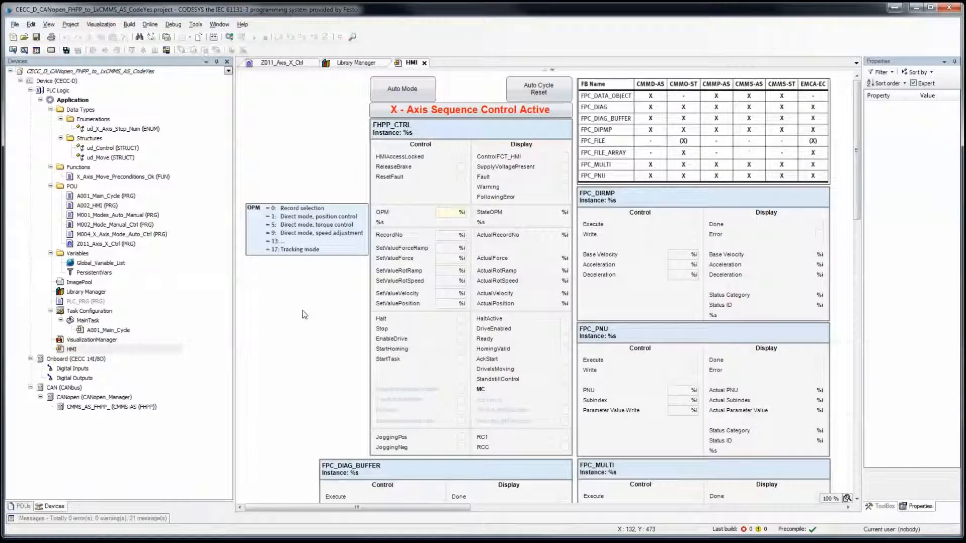
pyautogui.scroll(-1, 303, 311)
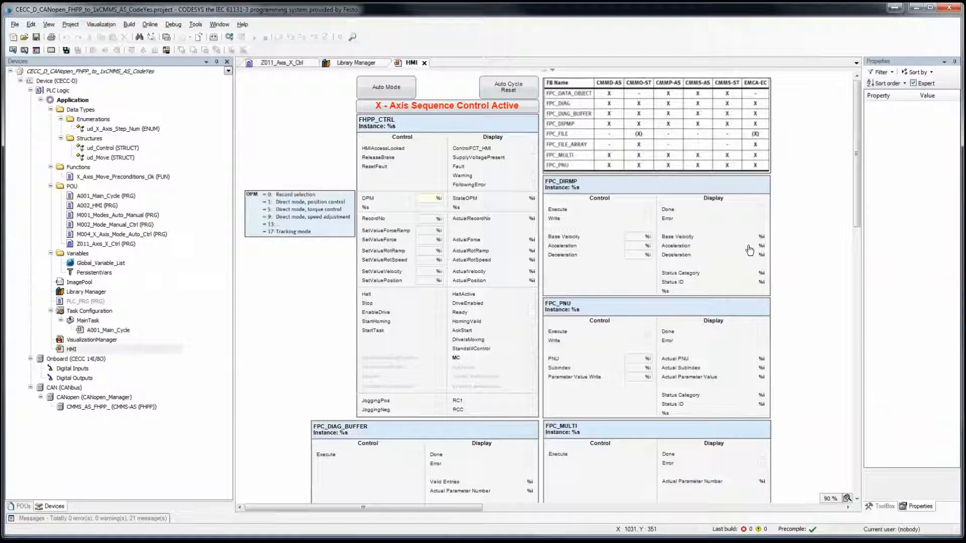
pyautogui.click(433, 121)
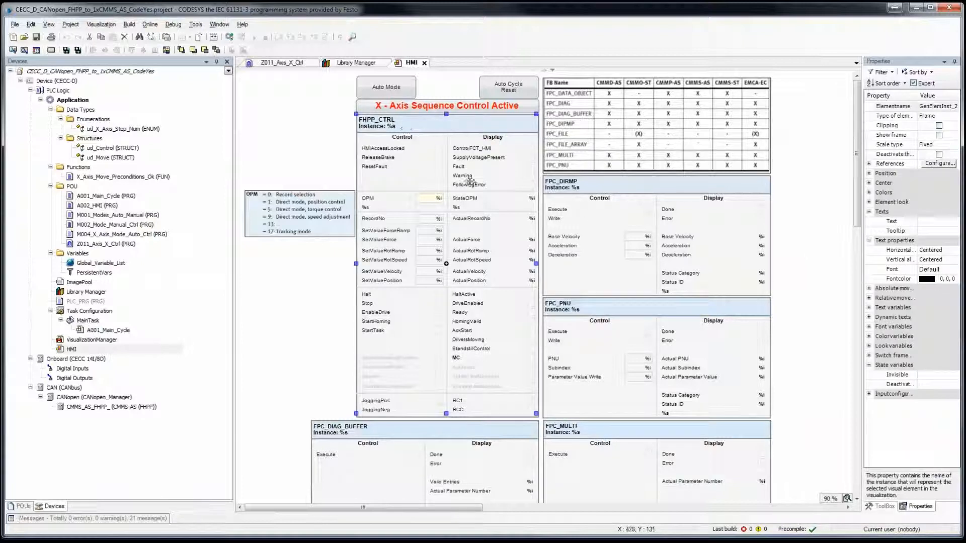
pyautogui.rightClick(461, 125)
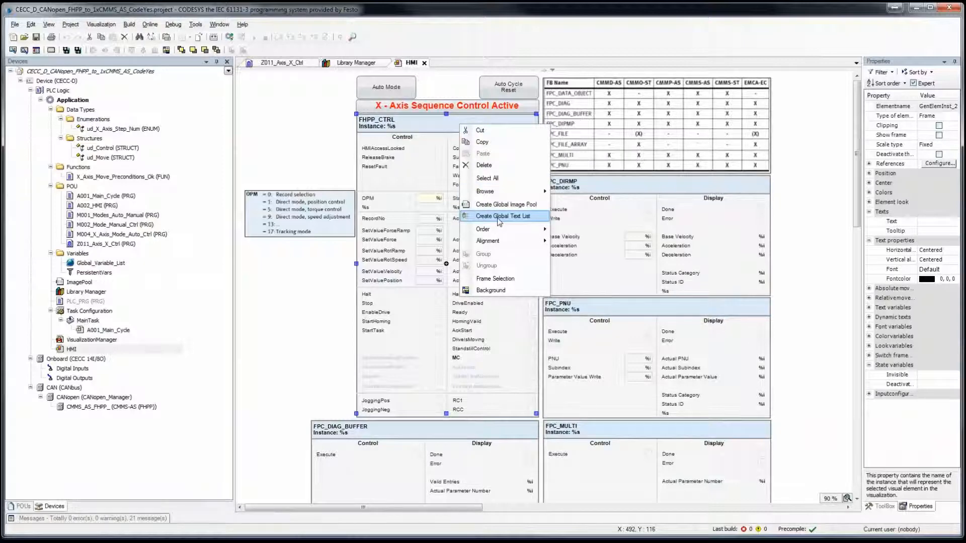
# Widen the properties area and expand the FHPP_CTRL frame's references to check which function block instance is assigned.
pyautogui.click(864, 261)
pyautogui.moveTo(864, 262); pyautogui.dragTo(726, 181)
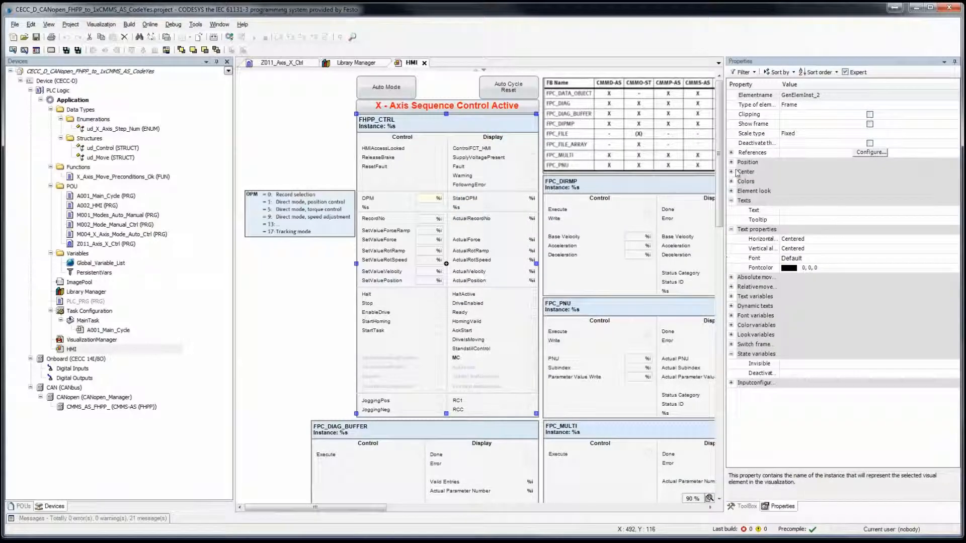
pyautogui.click(731, 152)
pyautogui.click(742, 162)
pyautogui.click(761, 174)
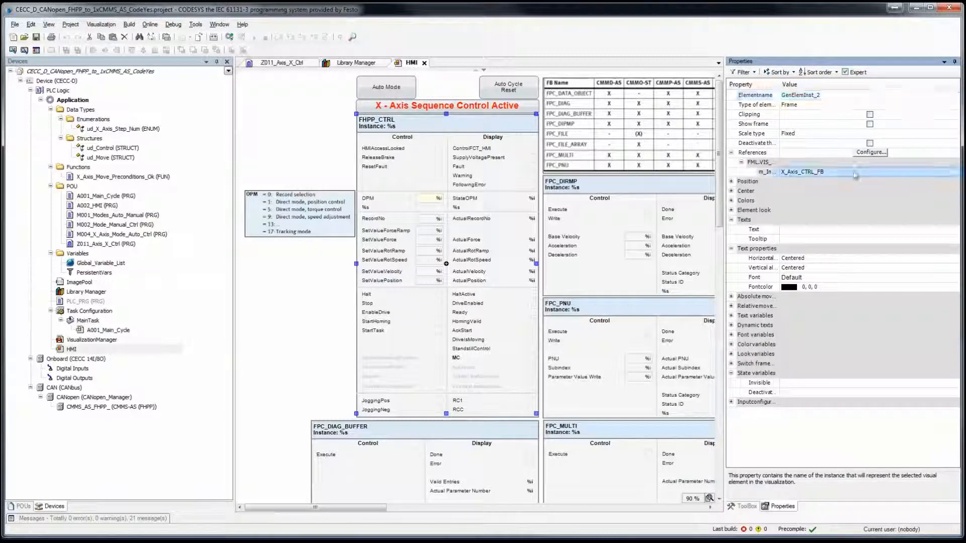
# Compare the FHPP_CTRL frame's m_Input reference with the X_Axis_CTRL_FB block in Z011_Axis_X_Ctrl, and return to the HMI visualization.
pyautogui.click(855, 172)
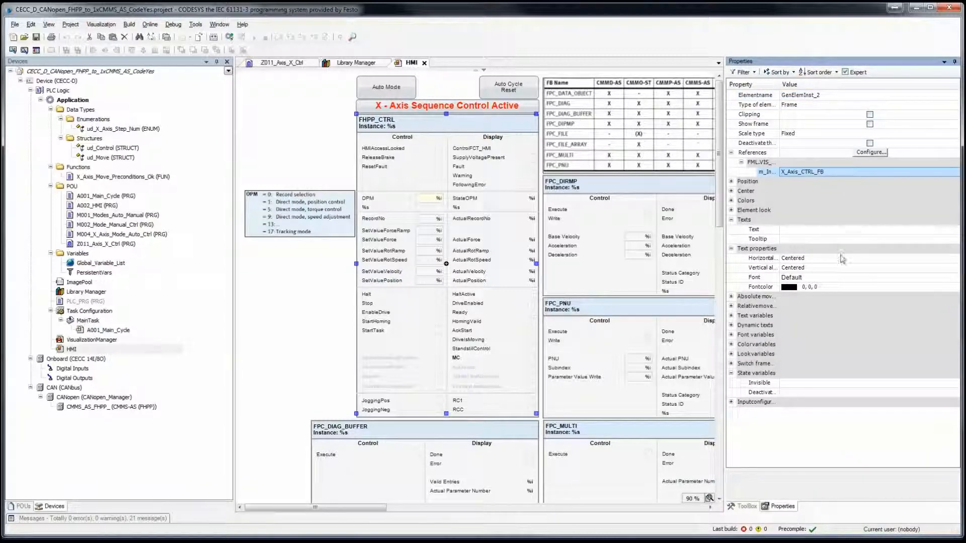
pyautogui.doubleClick(106, 244)
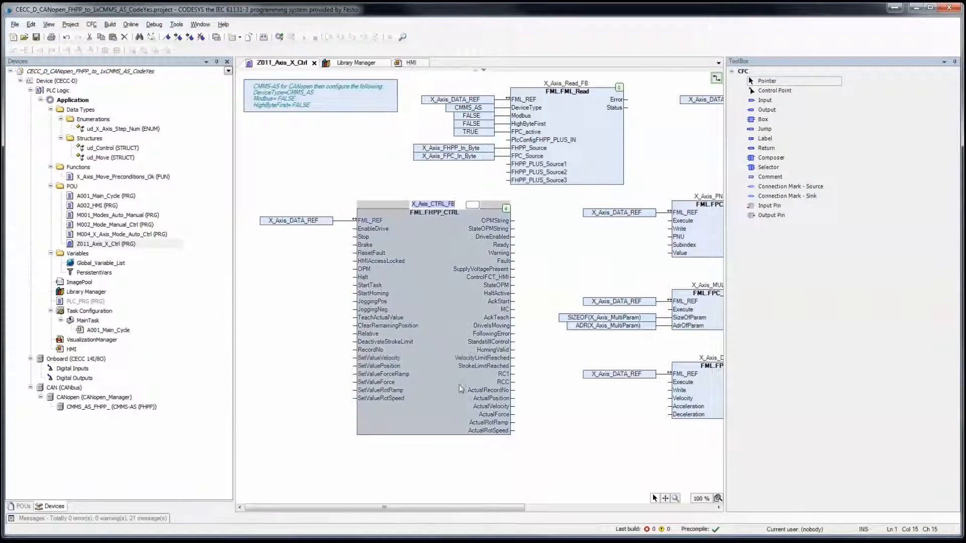
pyautogui.click(273, 360)
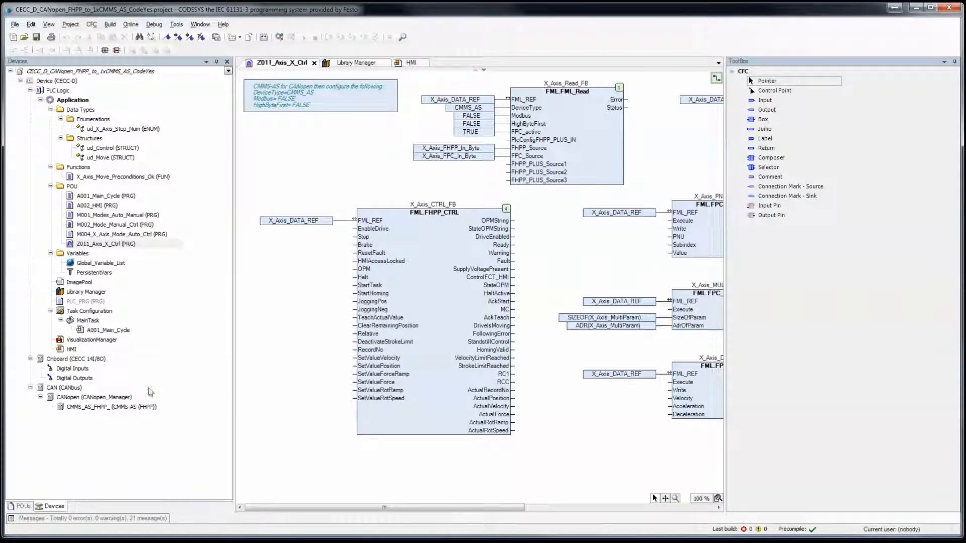
pyautogui.doubleClick(73, 350)
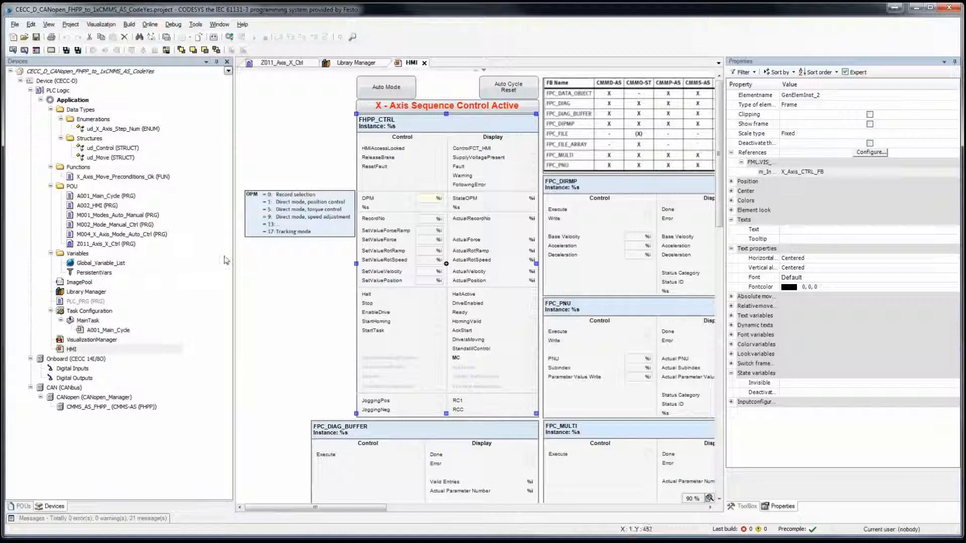
# Check the HMI's Auto Mode, Auto Cycle Reset and X - Axis Sequence Control Active buttons and their properties.
pyautogui.click(401, 90)
pyautogui.click(500, 86)
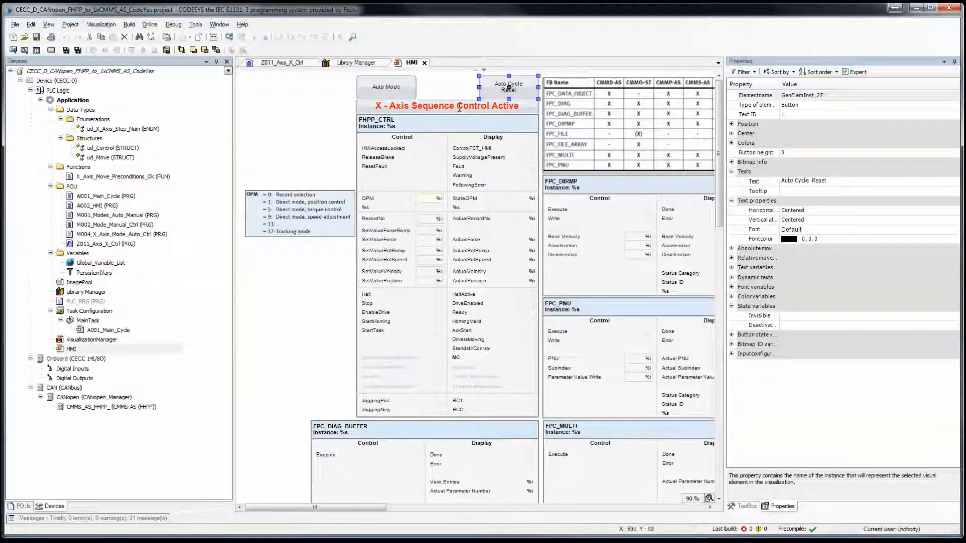
pyautogui.doubleClick(426, 106)
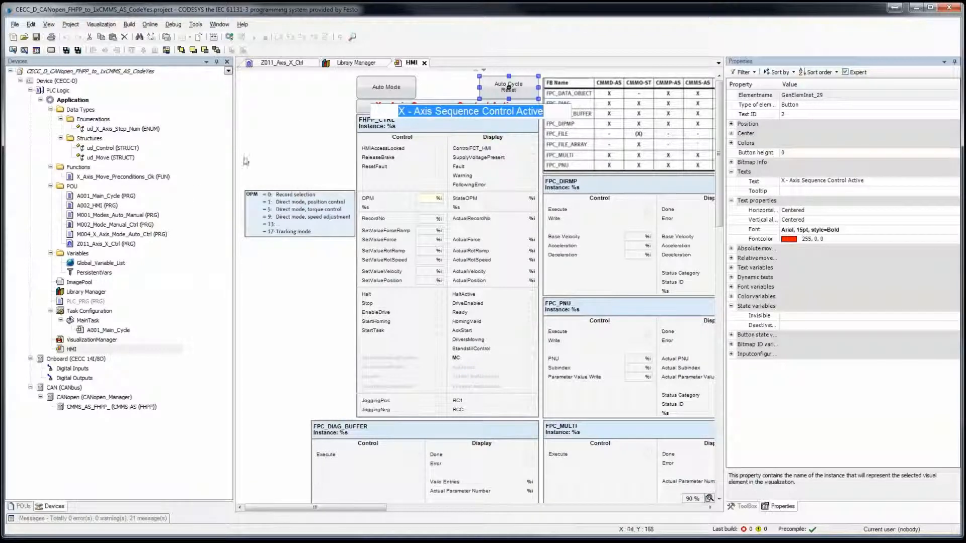
pyautogui.click(243, 161)
# Open the M004_X_Axis_Mode_Auto_Ctrl program and read its initialization and move steps, including the velocity and position assignments.
pyautogui.doubleClick(135, 236)
pyautogui.click(578, 284)
pyautogui.scroll(-12, 566, 300)
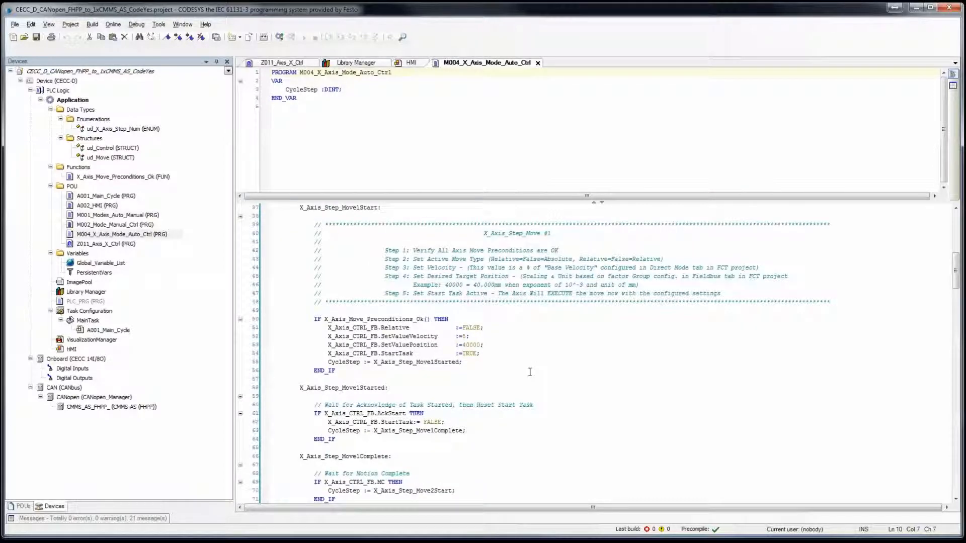
pyautogui.scroll(12, 530, 372)
pyautogui.scroll(-6, 530, 372)
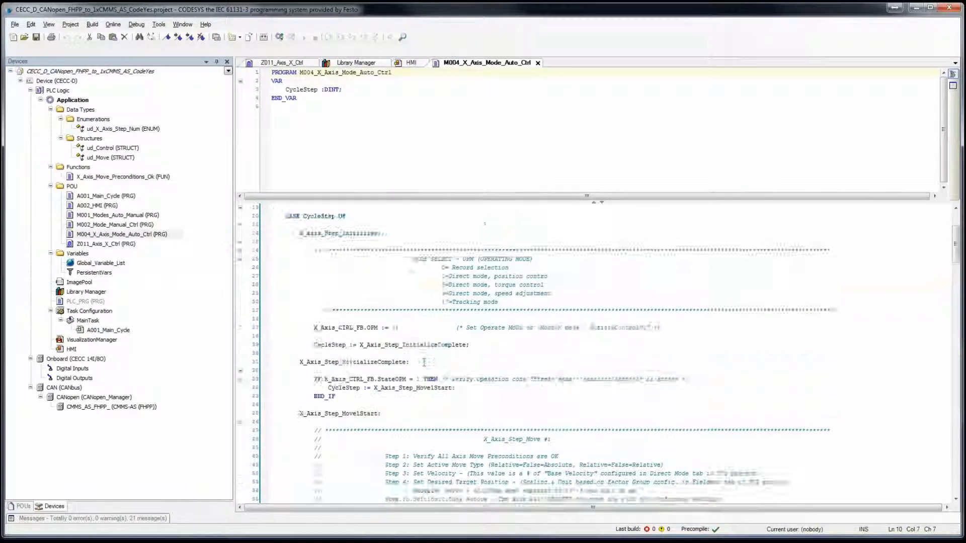
pyautogui.click(453, 310)
pyautogui.scroll(-15, 454, 370)
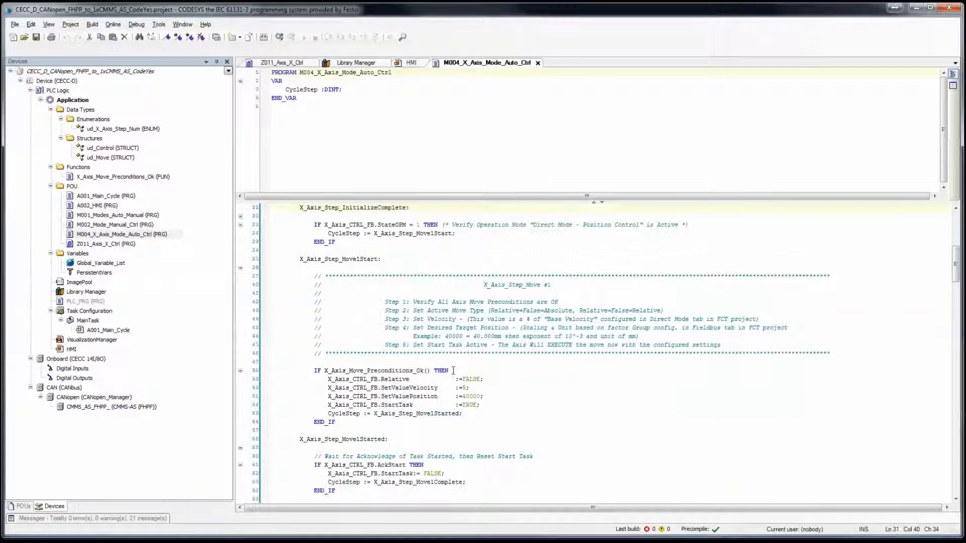
pyautogui.scroll(-2, 452, 326)
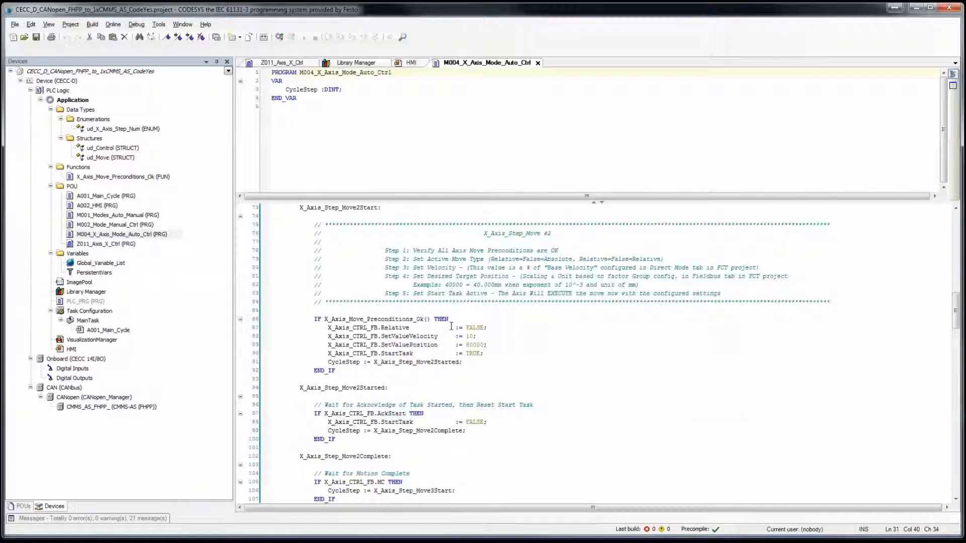
pyautogui.click(403, 337)
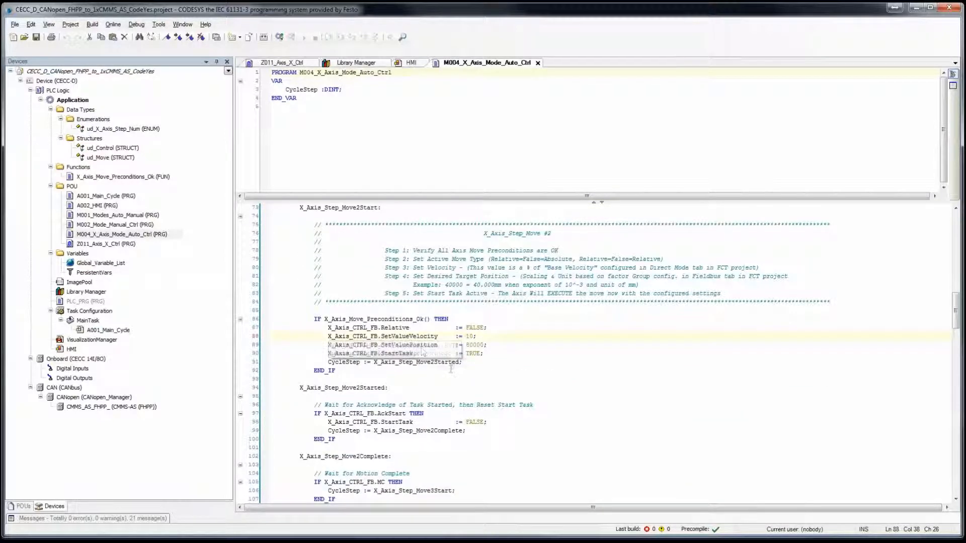
pyautogui.scroll(-2, 451, 370)
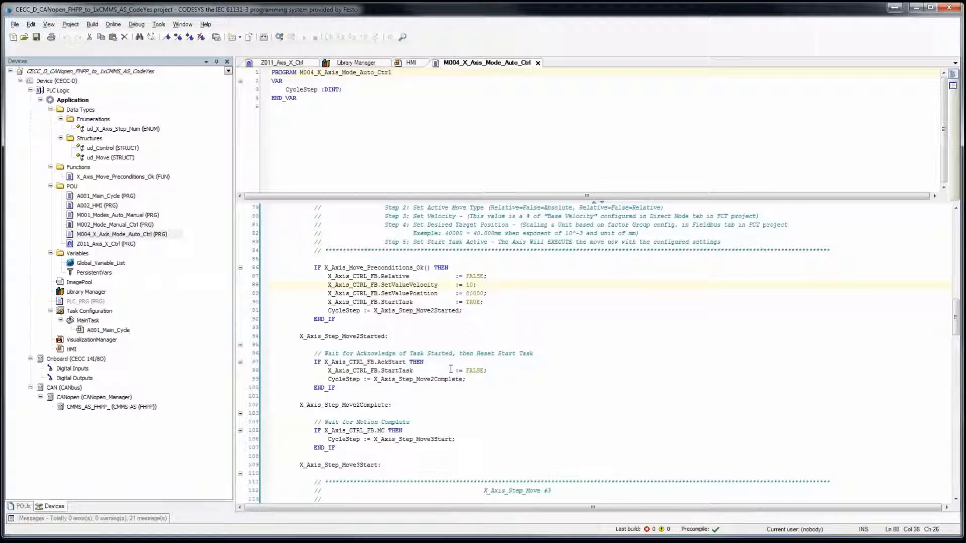
pyautogui.click(430, 318)
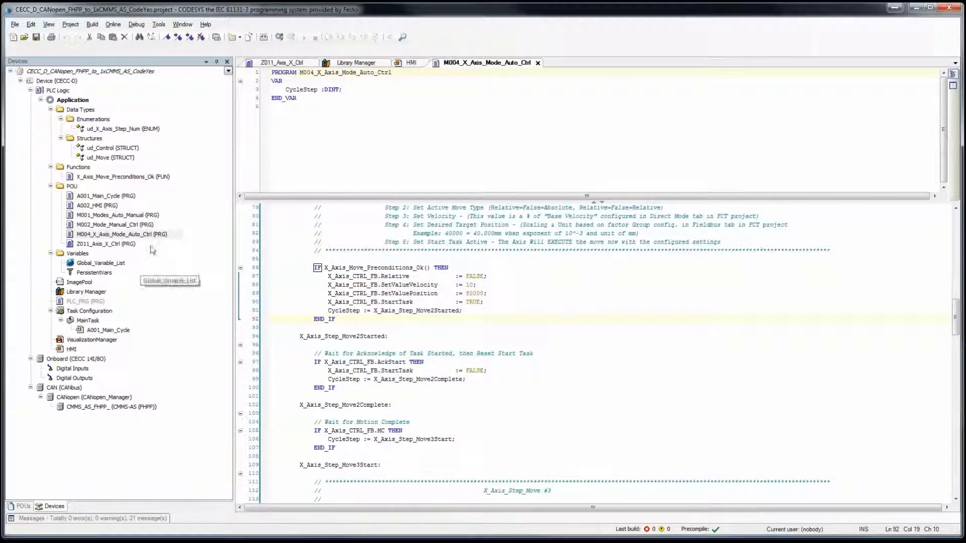
pyautogui.click(354, 150)
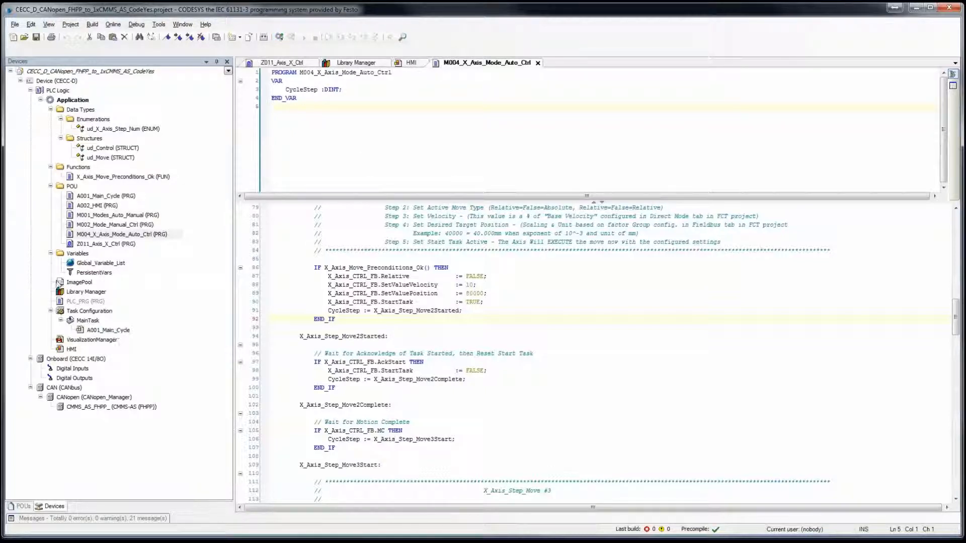
# Open the ImagePool and widen its ID and File name columns to read the full image entries.
pyautogui.doubleClick(77, 283)
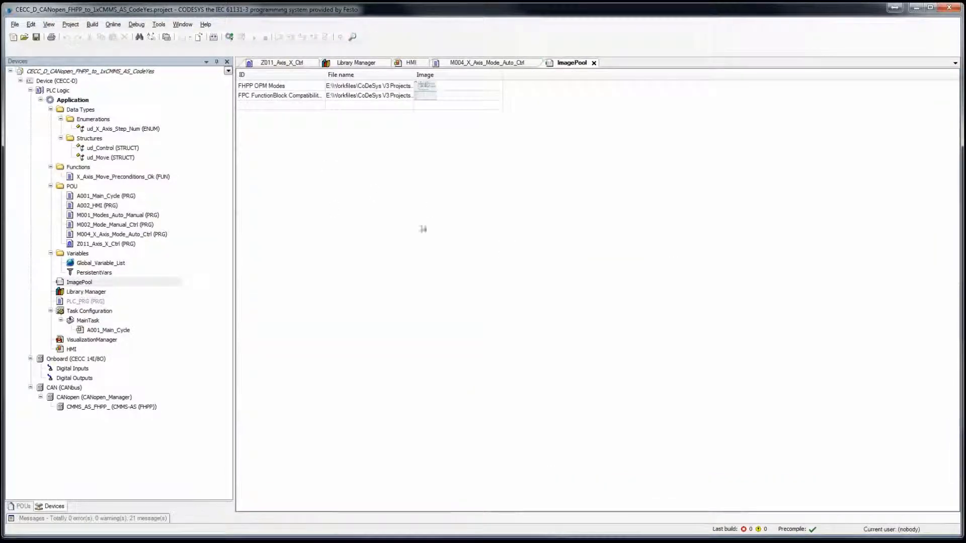
pyautogui.moveTo(414, 76); pyautogui.dragTo(609, 76)
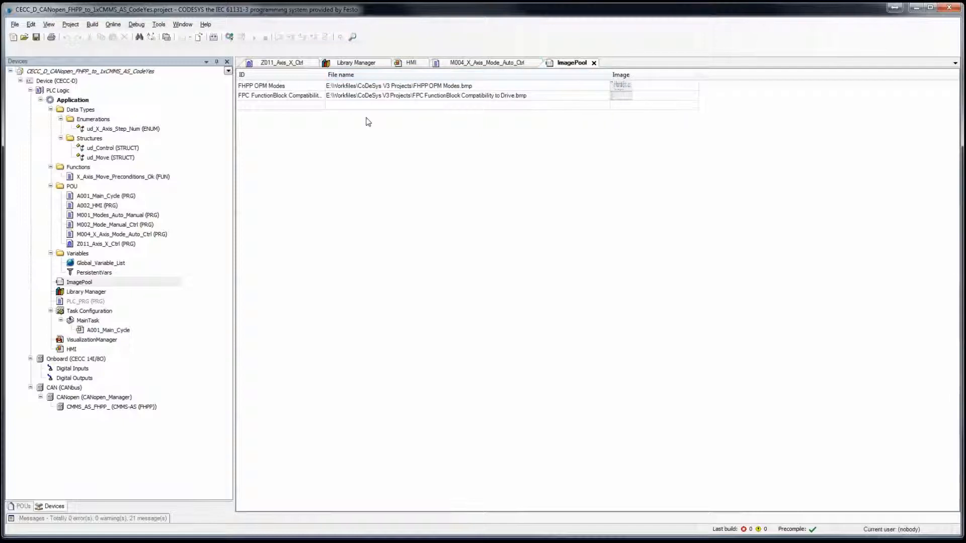
pyautogui.moveTo(326, 78); pyautogui.dragTo(383, 78)
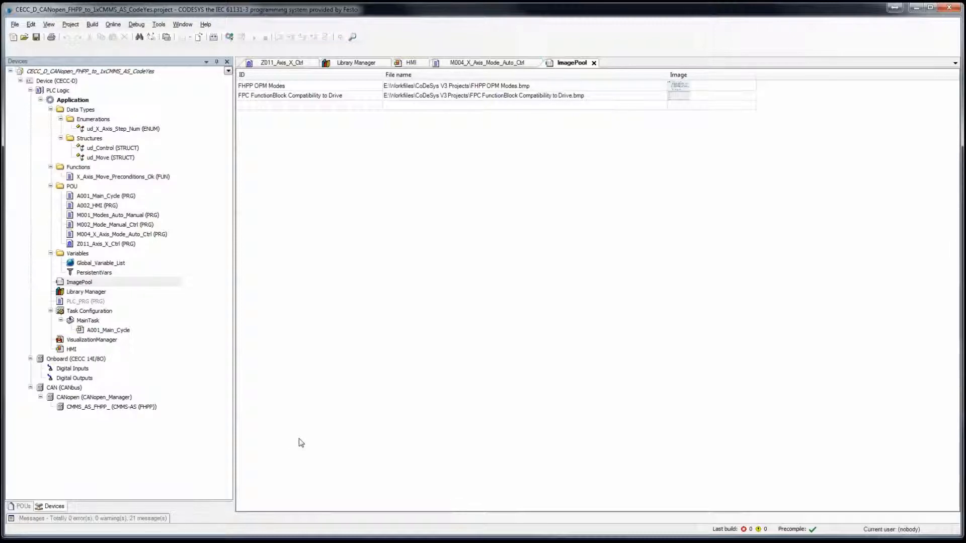
pyautogui.click(81, 371)
pyautogui.click(79, 380)
pyautogui.click(79, 373)
pyautogui.click(73, 380)
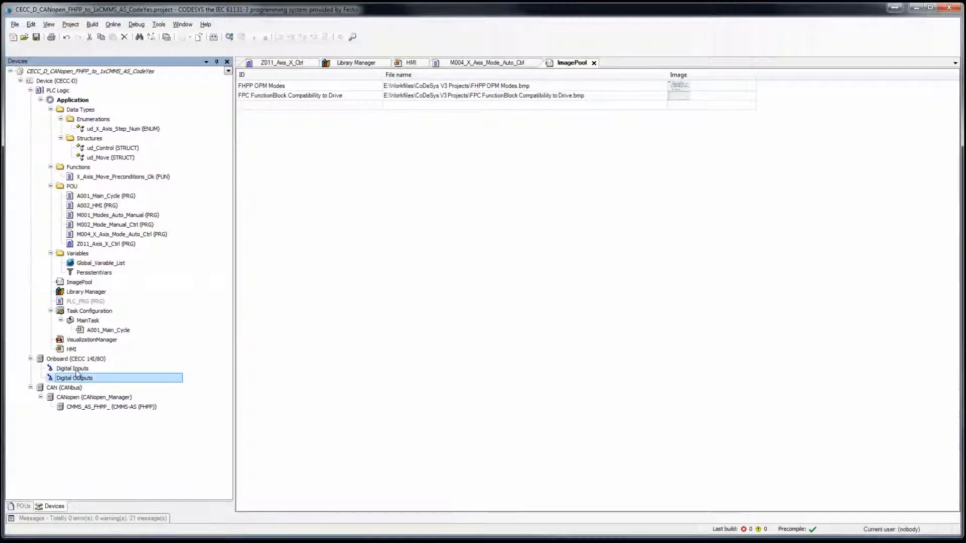
pyautogui.click(77, 371)
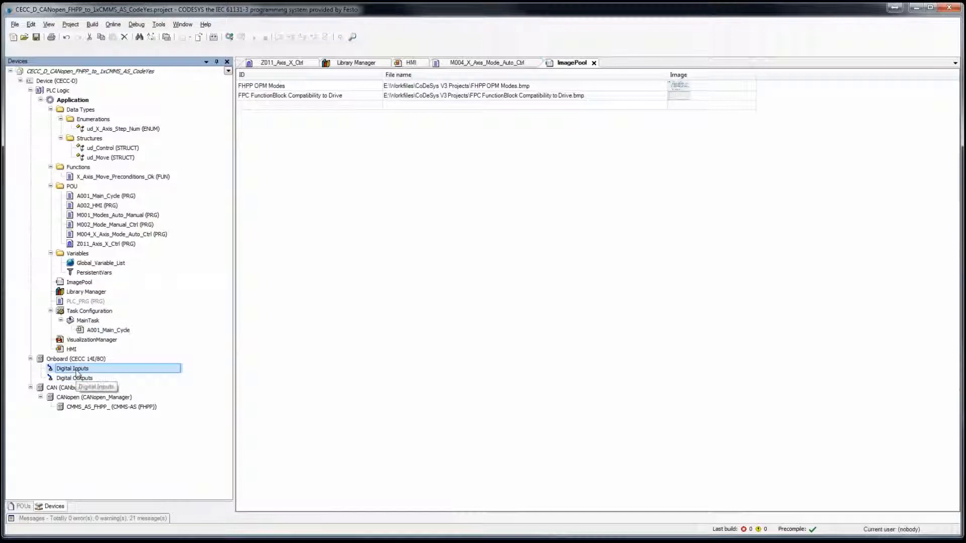
pyautogui.click(340, 392)
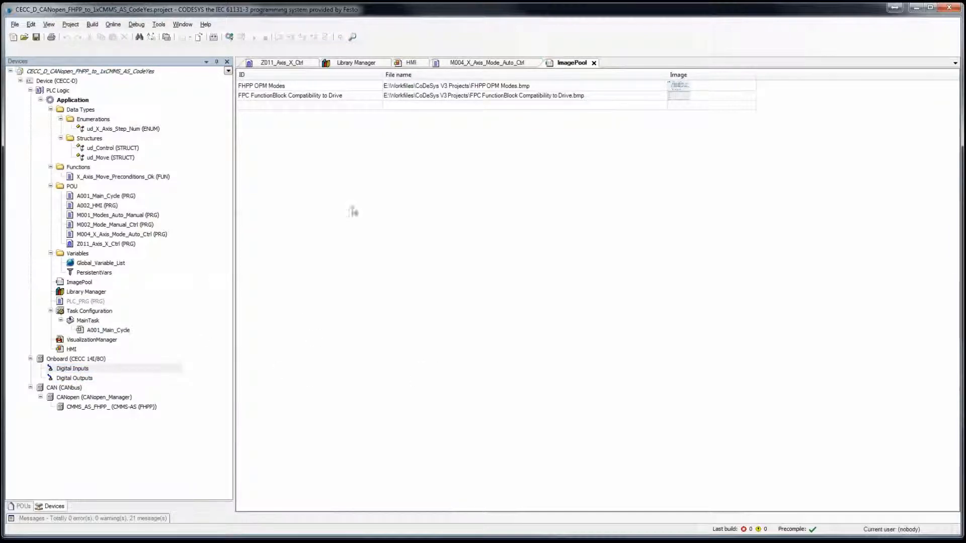
# Log in to the CECC-D and download the latest code, replacing the existing application on the PLC.
pyautogui.click(229, 37)
pyautogui.press('Return')
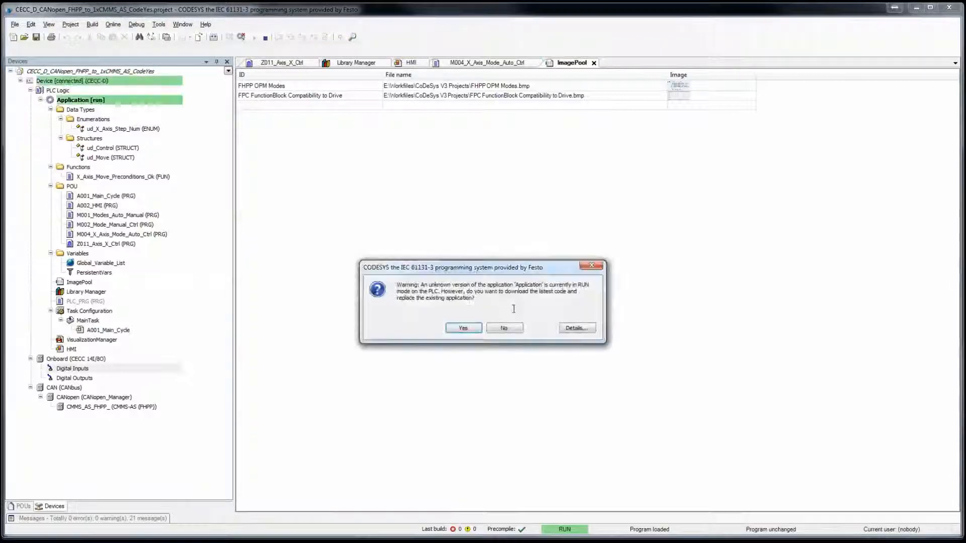
pyautogui.click(462, 326)
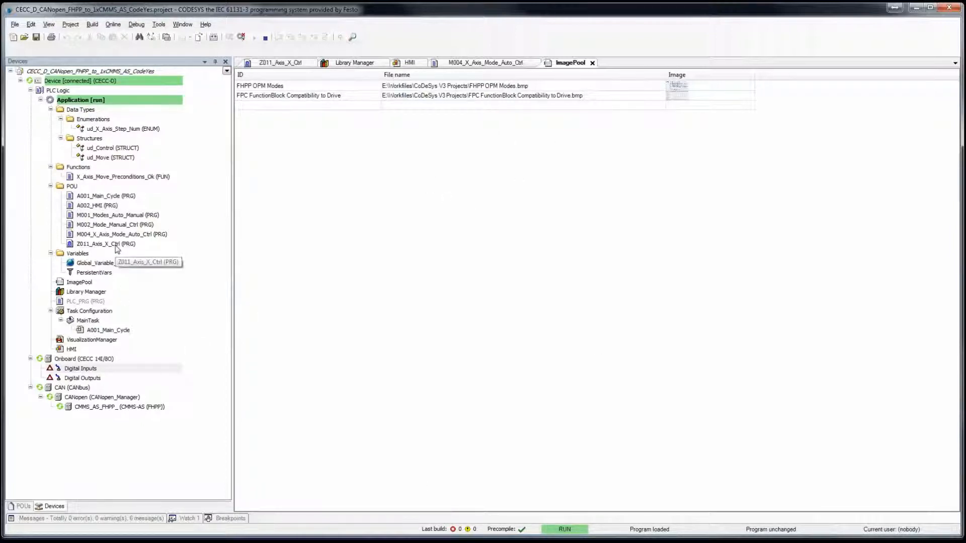
# Open the live HMI, switch on Halt, Stop and EnableDrive, and home the X axis with StartHoming.
pyautogui.doubleClick(71, 350)
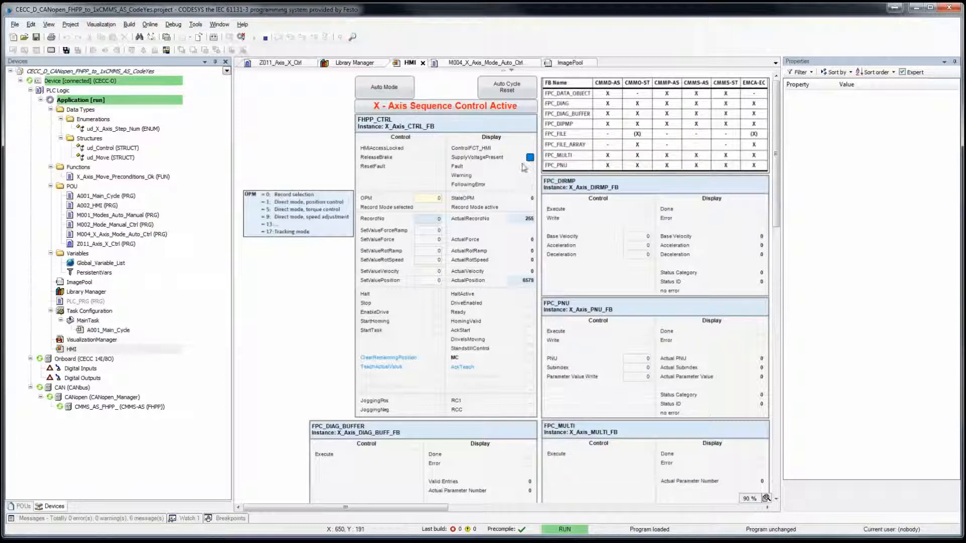
pyautogui.click(436, 294)
pyautogui.click(437, 304)
pyautogui.click(437, 313)
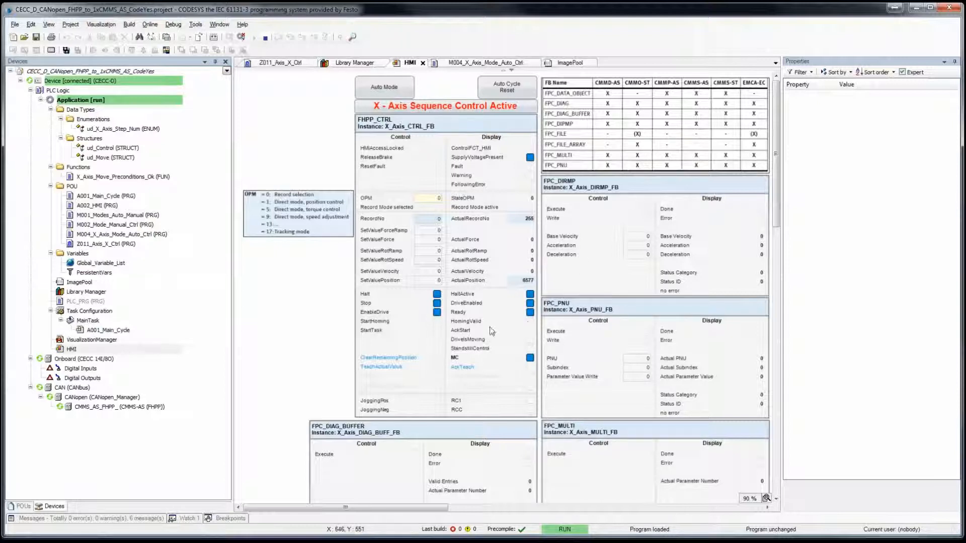
pyautogui.click(437, 322)
pyautogui.click(437, 321)
# Set the FHPP_CTRL frame's OPM value to 1 to select direct mode with position control.
pyautogui.click(434, 218)
pyautogui.write('1')
pyautogui.press('Return')
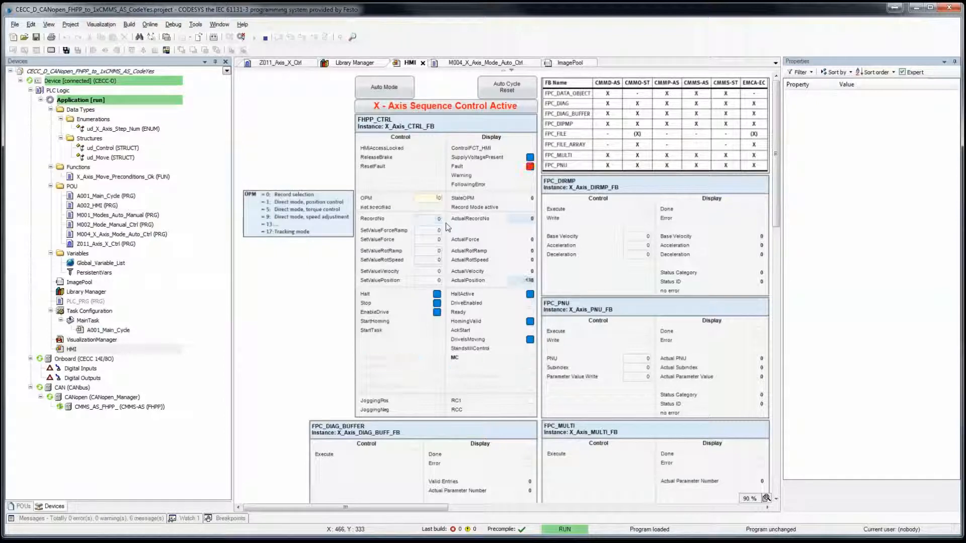
pyautogui.click(433, 200)
pyautogui.write('1')
pyautogui.press('Return')
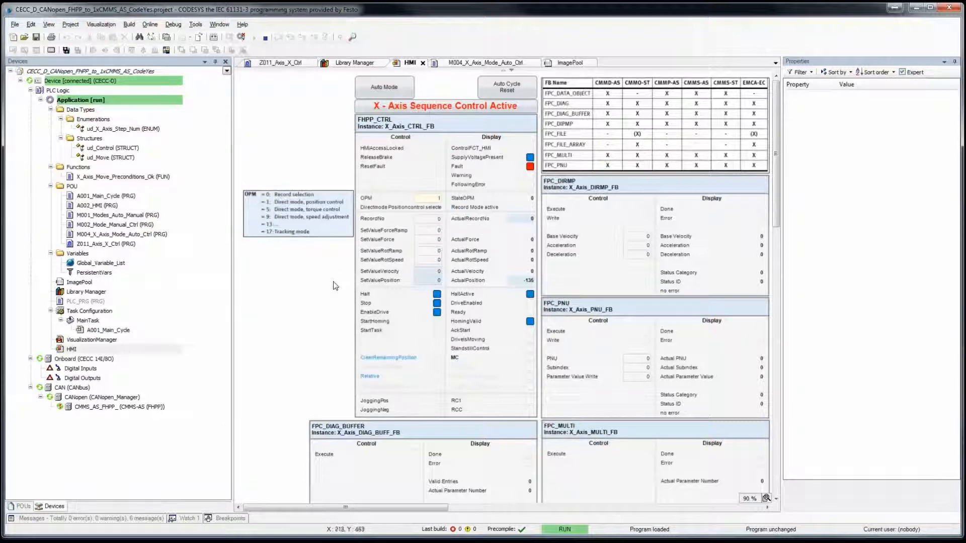
# Examine the live HMI's FHPP_CTRL values and OPM mode list, leaving the view at 100 % zoom.
pyautogui.scroll(1, 337, 288)
pyautogui.scroll(1, 337, 289)
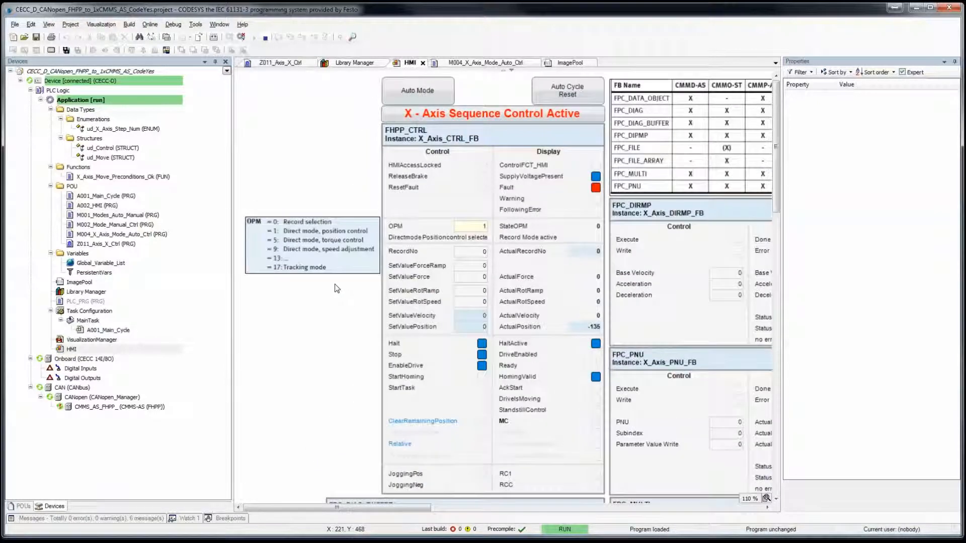
pyautogui.scroll(-1, 337, 289)
pyautogui.click(457, 215)
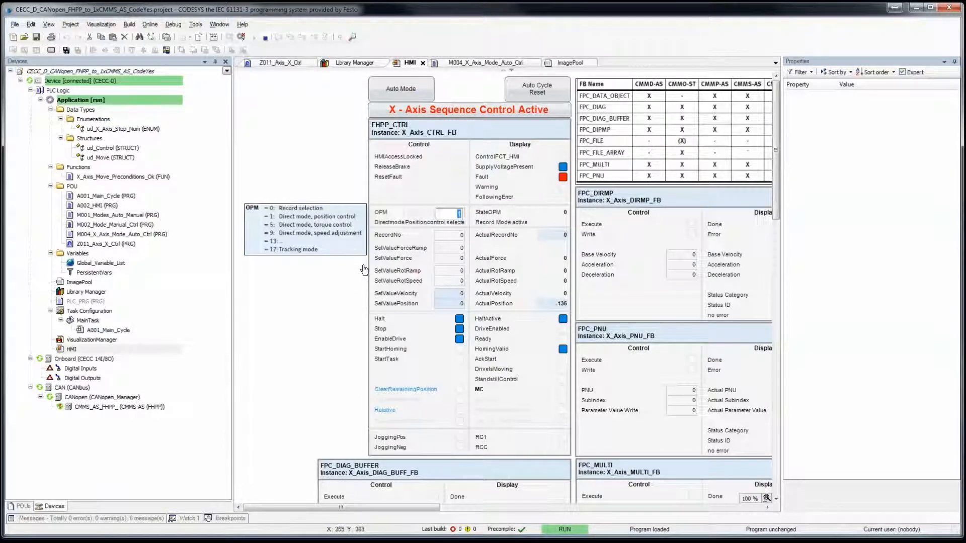
pyautogui.scroll(-1, 364, 271)
pyautogui.scroll(-2, 364, 270)
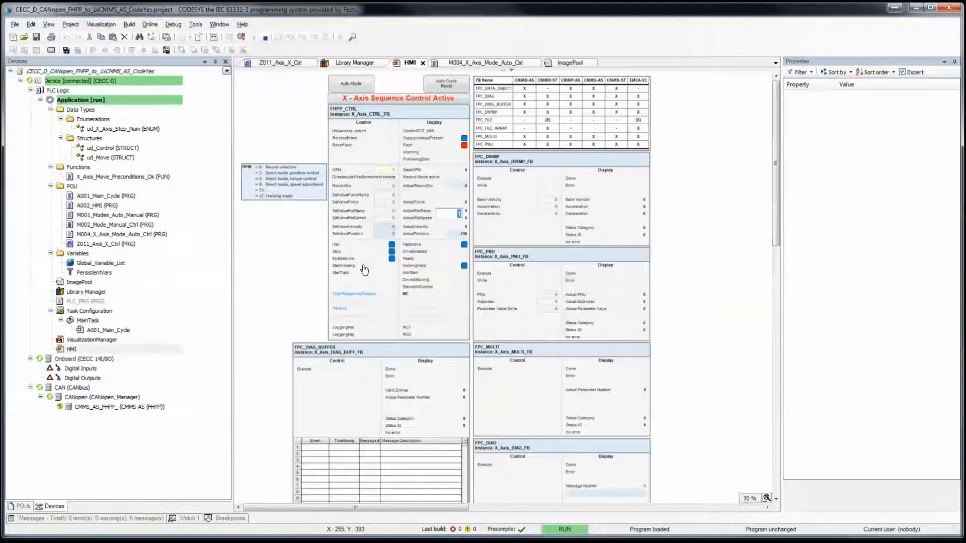
pyautogui.click(389, 211)
pyautogui.click(309, 291)
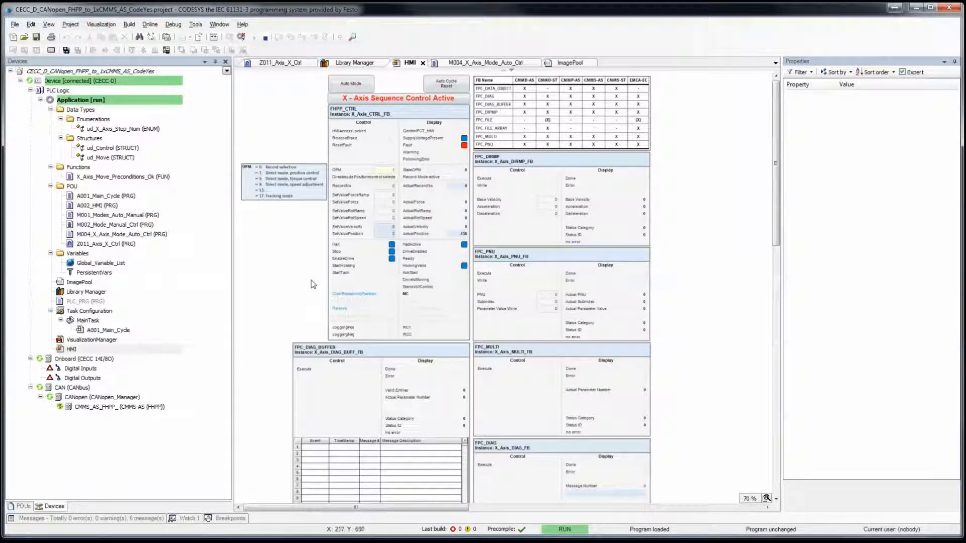
pyautogui.scroll(3, 311, 259)
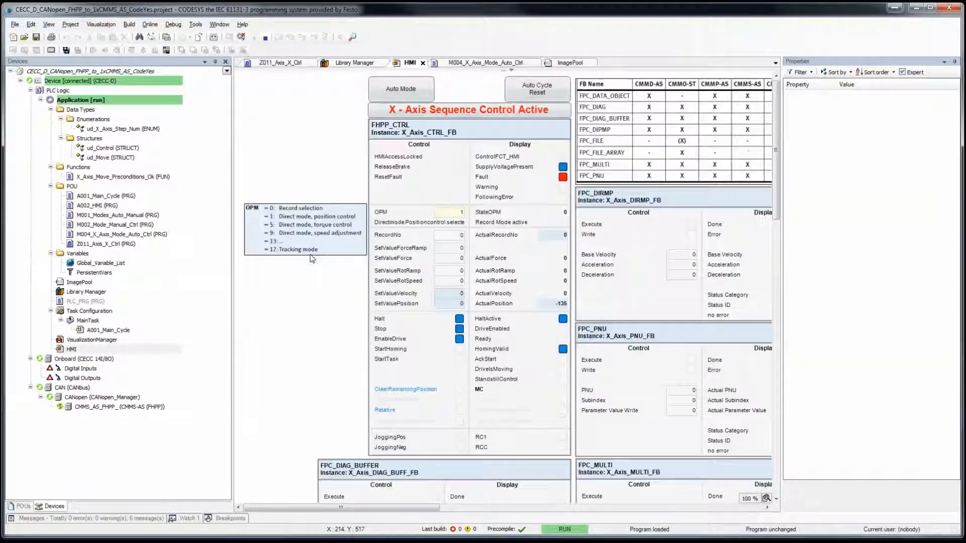
pyautogui.click(460, 213)
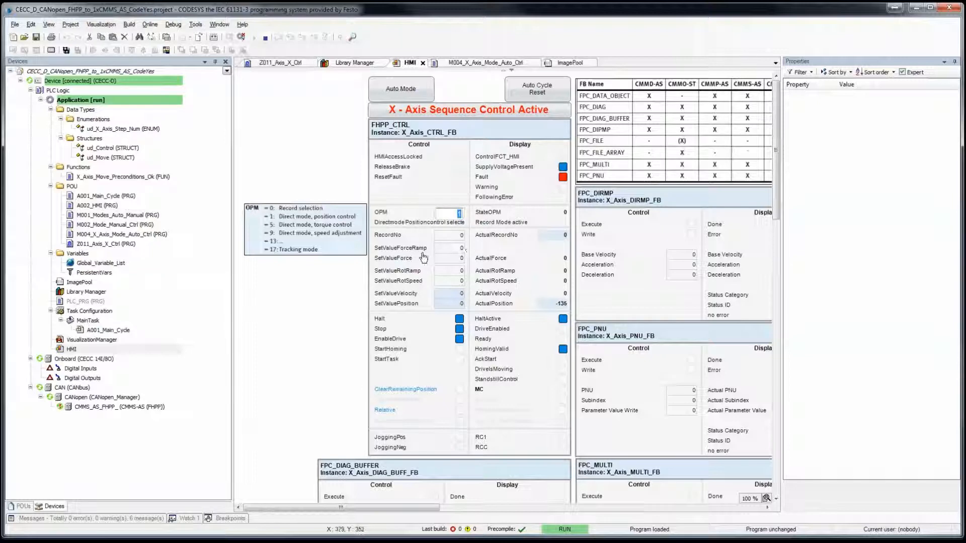
pyautogui.press('Return')
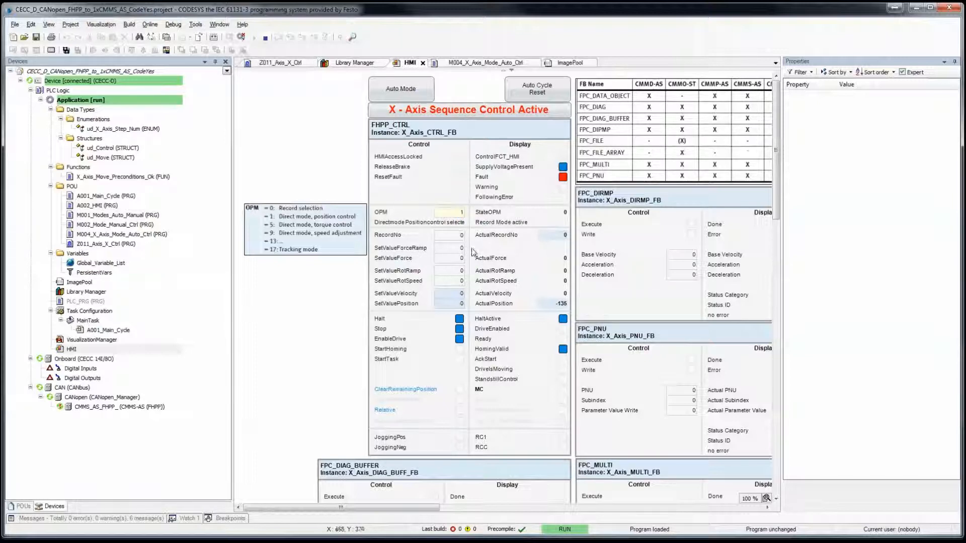
# Set the FHPP_CTRL frame's SetValueVelocity to 20 and SetValuePosition to 10000.
pyautogui.click(453, 294)
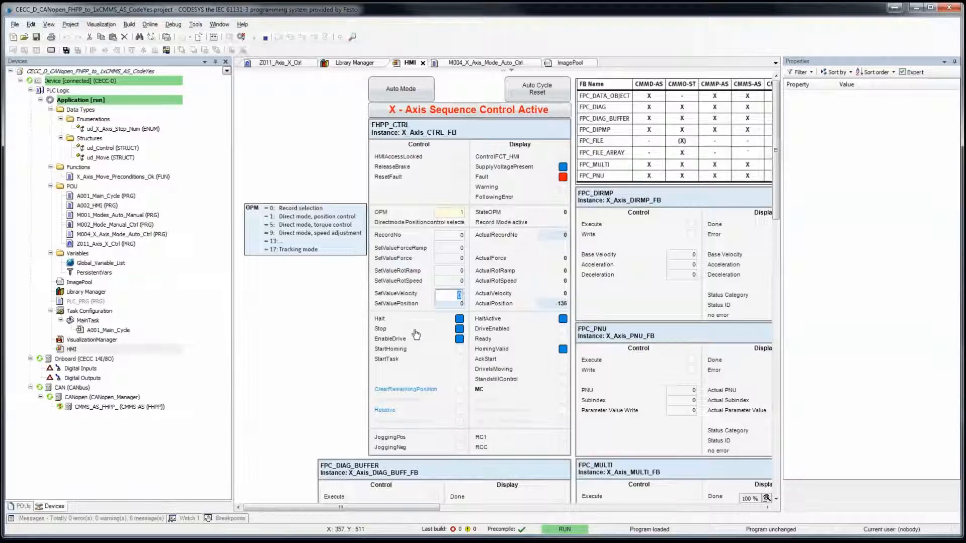
pyautogui.write('20')
pyautogui.press('Return')
pyautogui.click(450, 305)
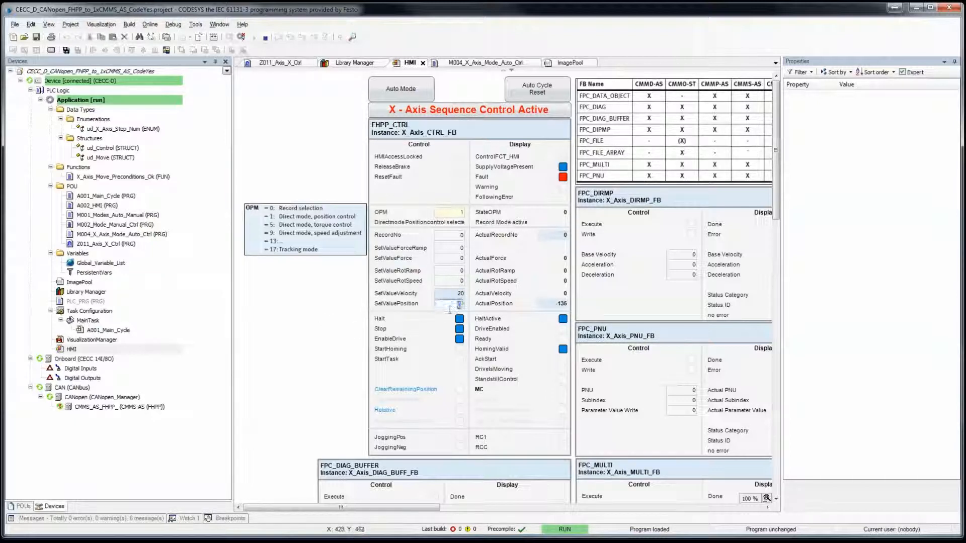
pyautogui.write('10000')
pyautogui.press('Return')
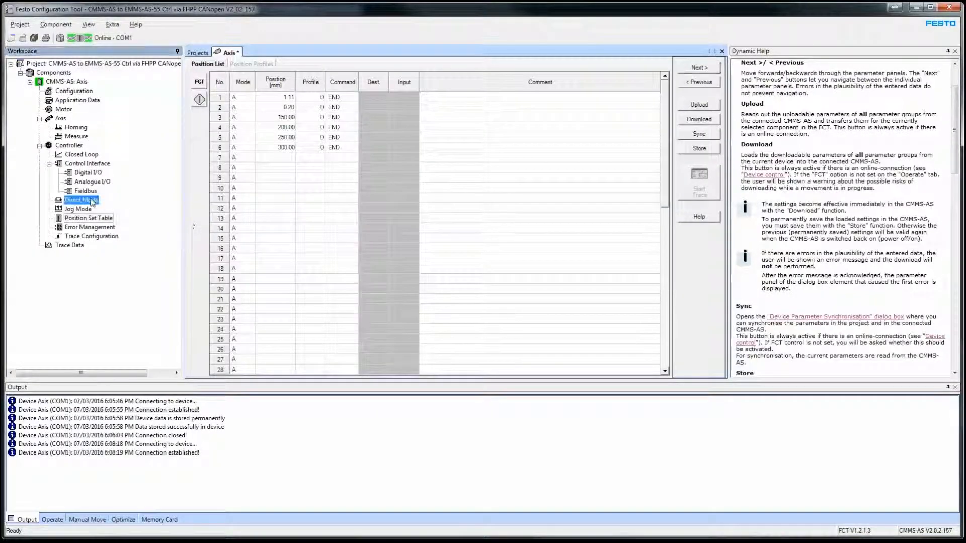
# In Festo Configuration Tool, examine the Direct Mode base velocity, acceleration and deceleration, and the Fieldbus factor group settings.
pyautogui.click(83, 201)
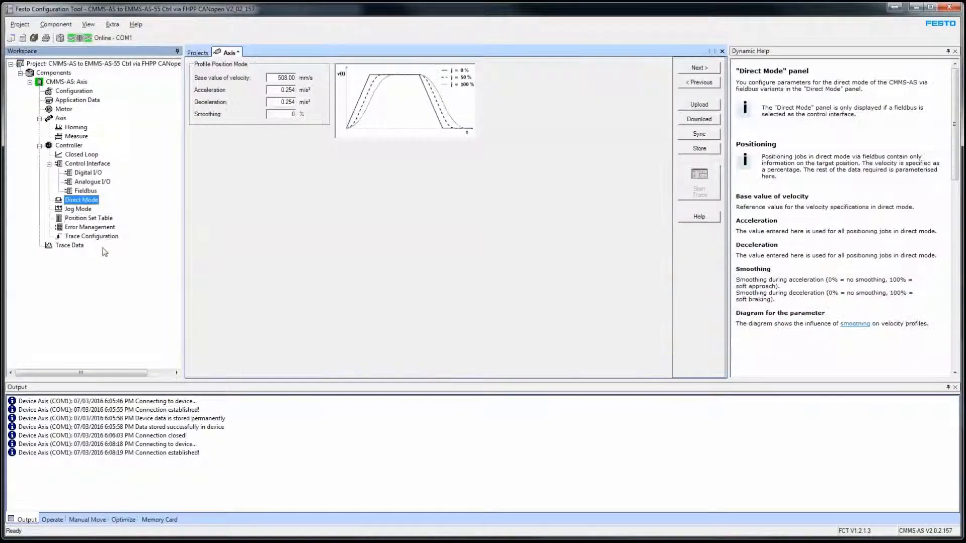
pyautogui.click(276, 78)
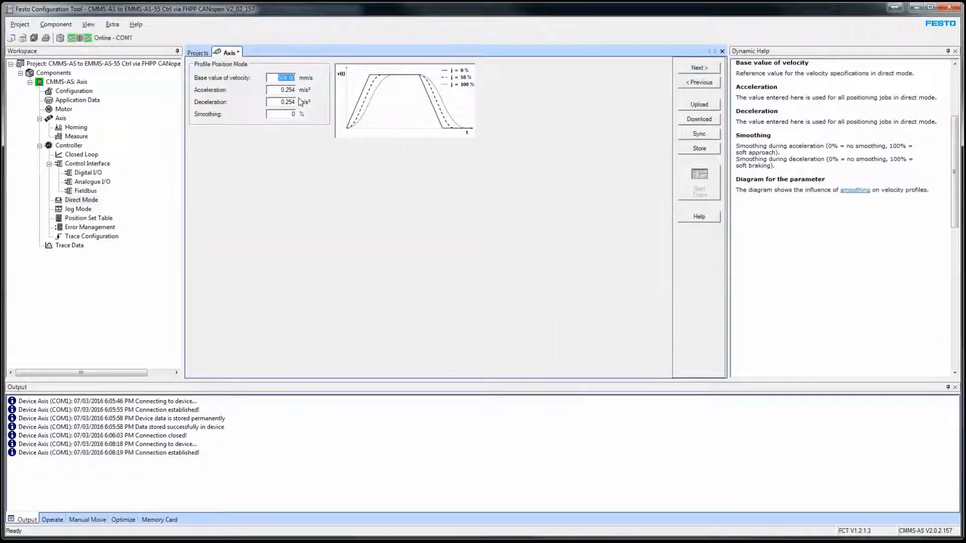
pyautogui.press('Tab')
pyautogui.press('Tab')
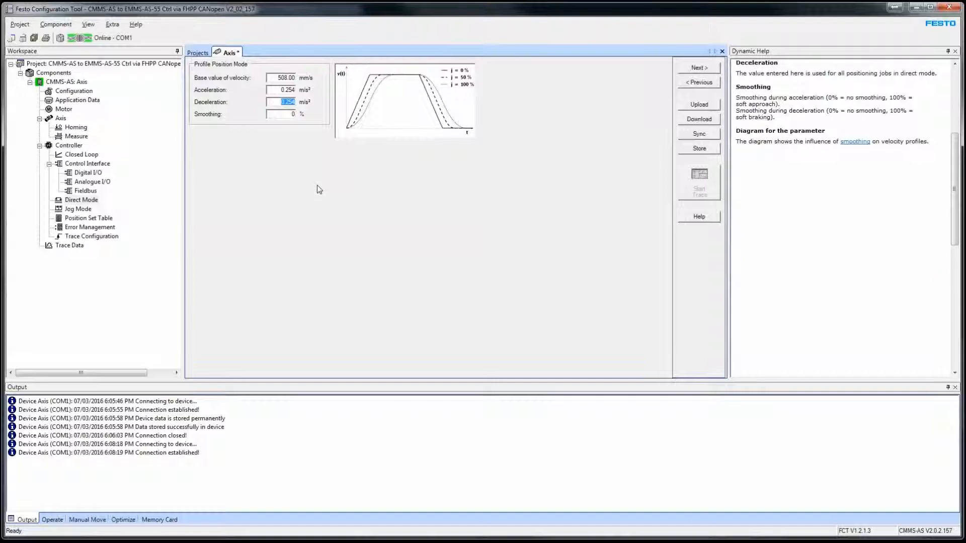
pyautogui.click(85, 191)
pyautogui.press('Tab')
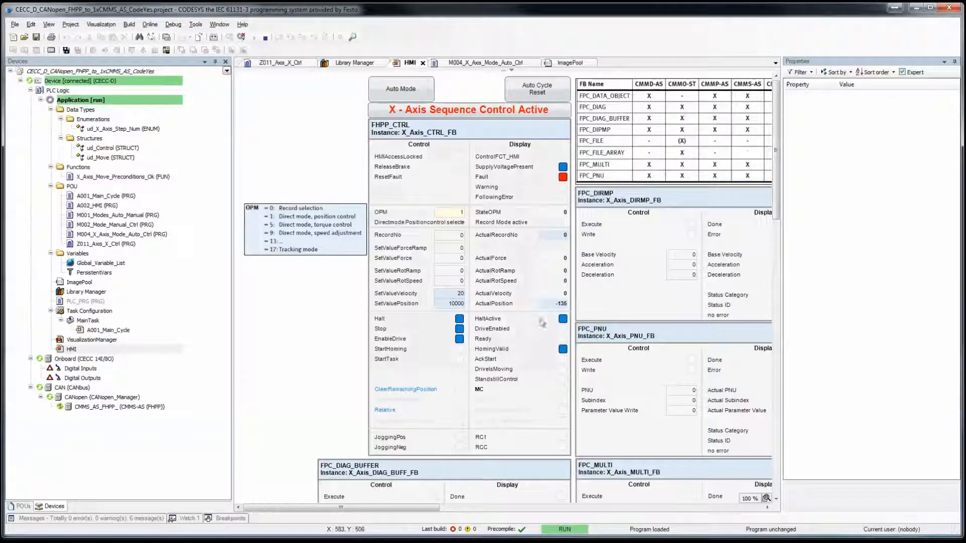
# Back in the CODESYS HMI, set SetValuePosition to 10100.
pyautogui.click(449, 306)
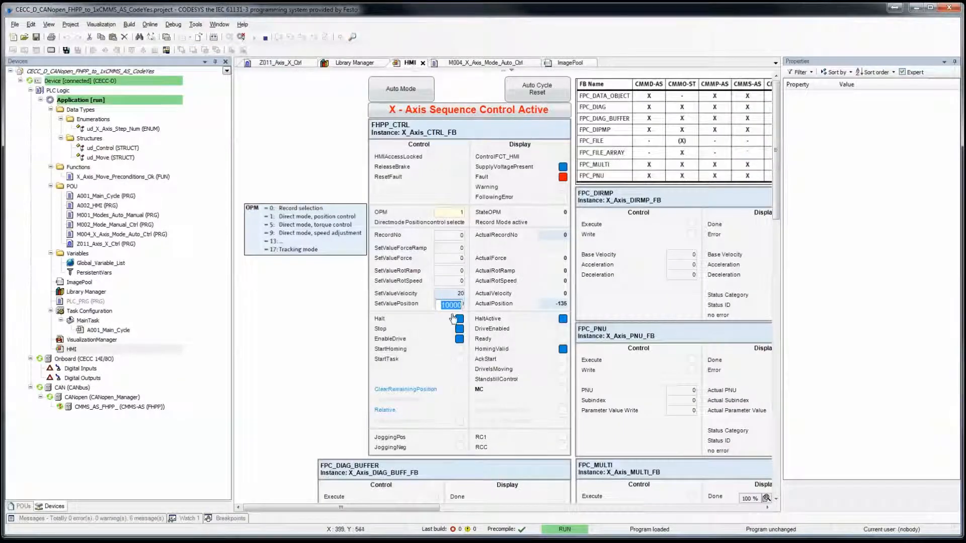
pyautogui.click(451, 305)
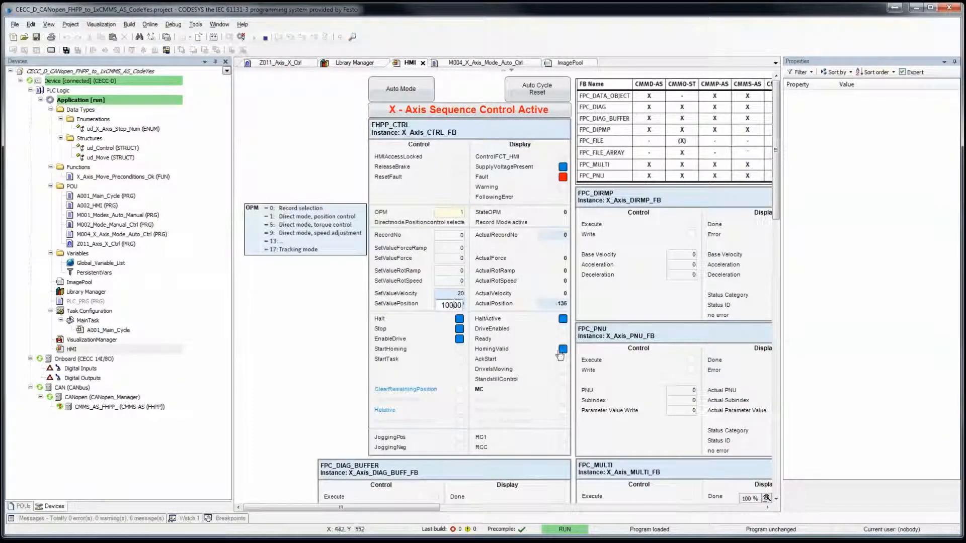
pyautogui.press('Delete')
pyautogui.write('10')
pyautogui.press('Return')
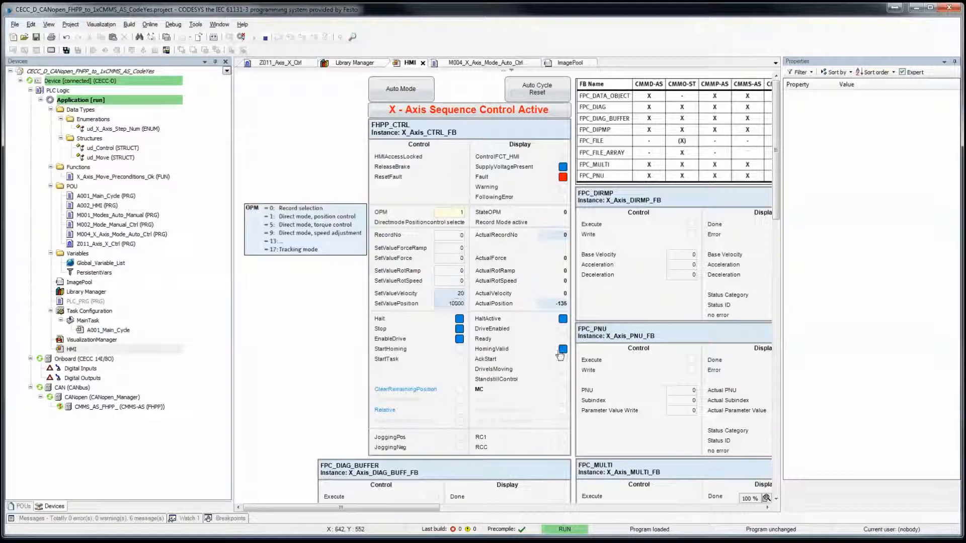
# Try to start the positioning move with StartTask, and check the drive's device status in Festo Configuration Tool's Operate view.
pyautogui.click(460, 360)
pyautogui.click(460, 359)
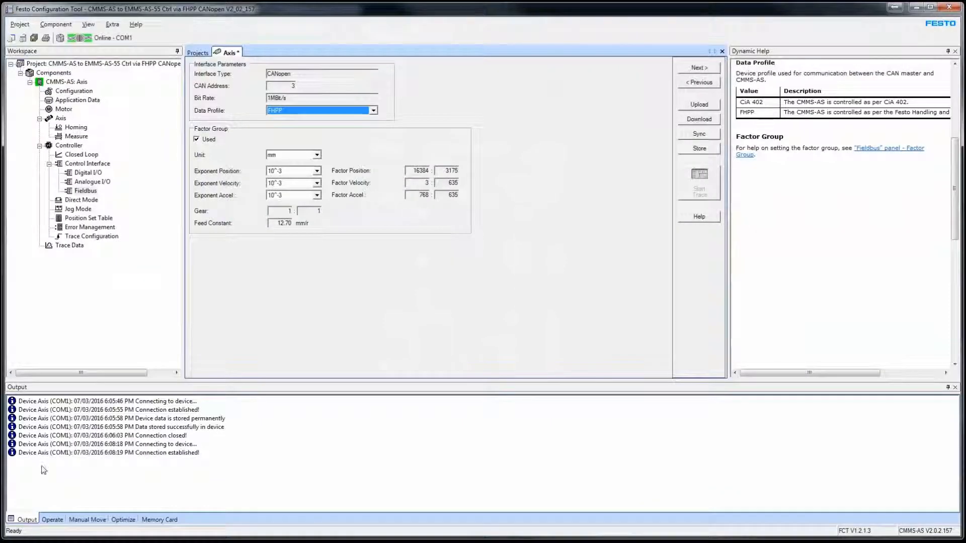
pyautogui.click(56, 520)
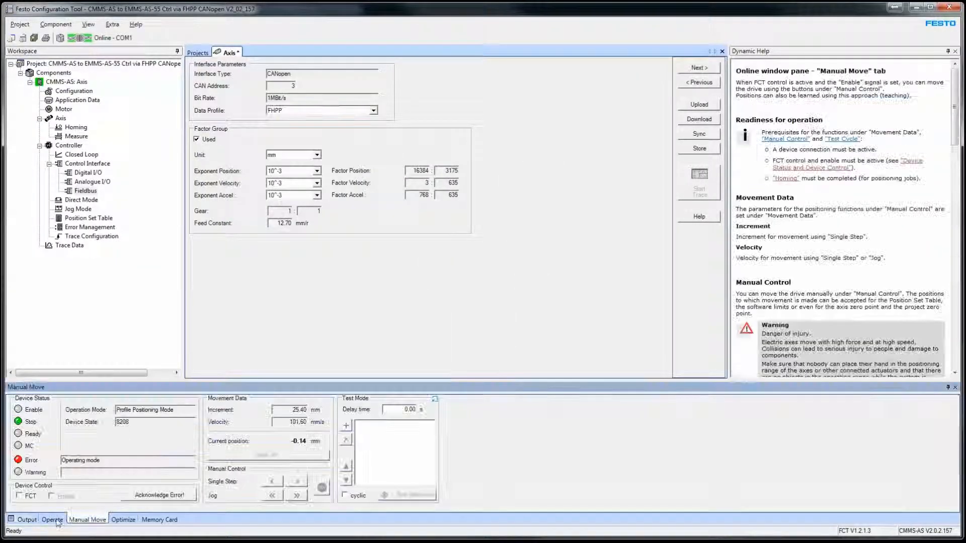
pyautogui.click(326, 350)
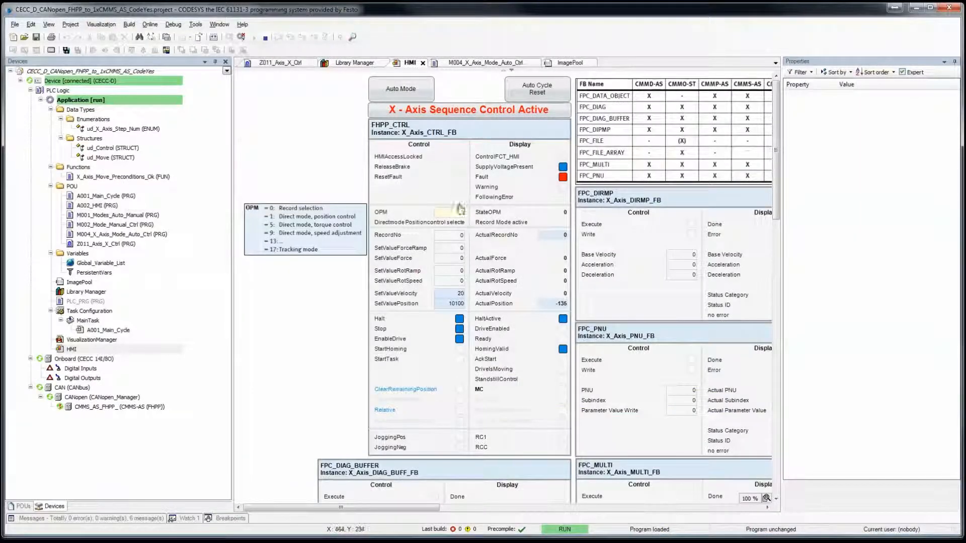
# In the CODESYS HMI, reset the drive fault with ResetFault and run the positioning move with StartTask.
pyautogui.click(460, 179)
pyautogui.click(460, 178)
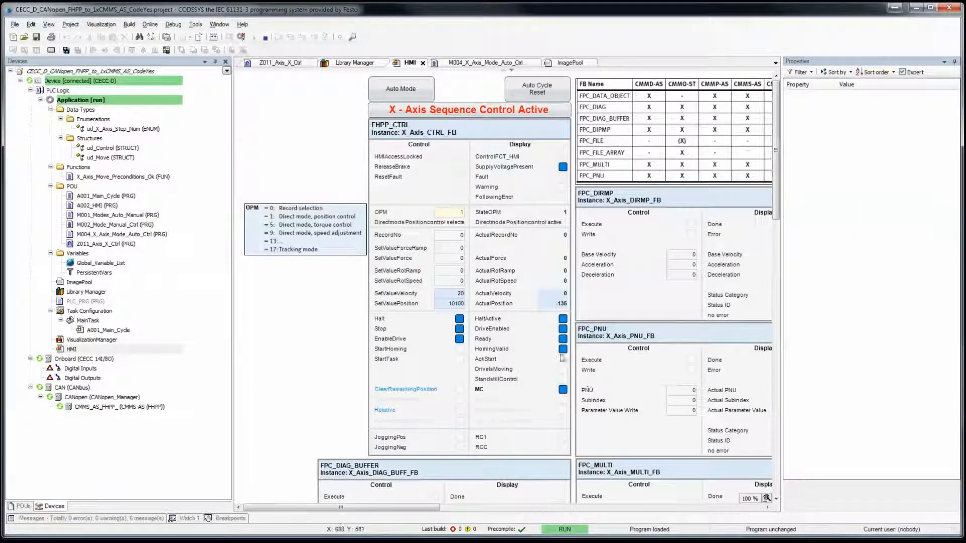
pyautogui.click(461, 360)
# Check the axis's target and actual position in Festo Configuration Tool's dynamic data, and return to the CODESYS HMI.
pyautogui.hotkey('alt', 'Tab')
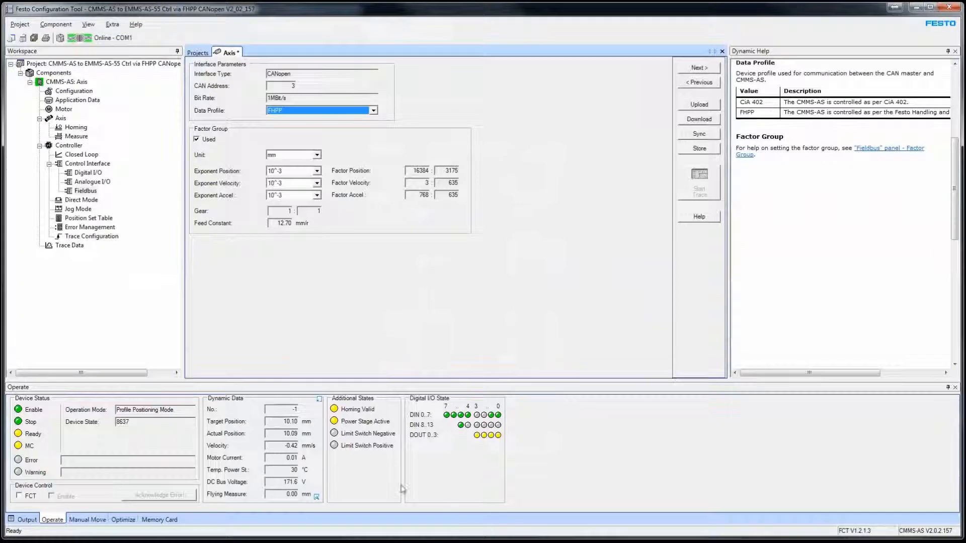
pyautogui.moveTo(282, 422); pyautogui.dragTo(330, 456)
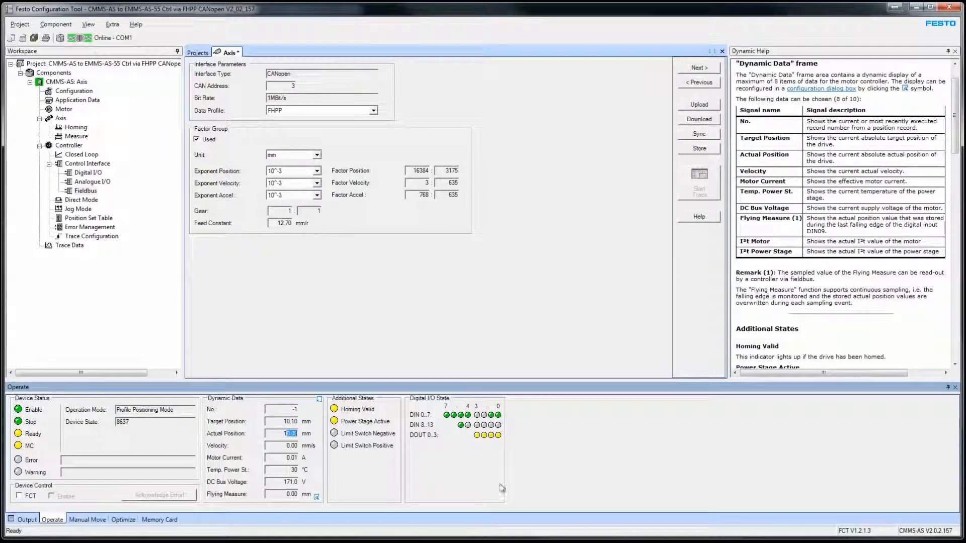
pyautogui.hotkey('alt', 'Tab')
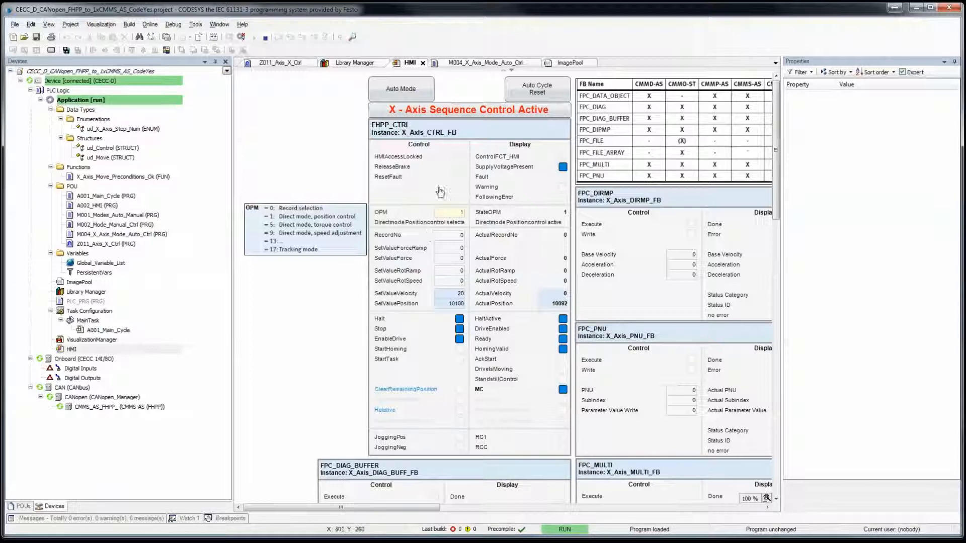
# Jog the X axis in the positive and negative directions using JoggingPos and JoggingNeg, switching both off again.
pyautogui.click(460, 437)
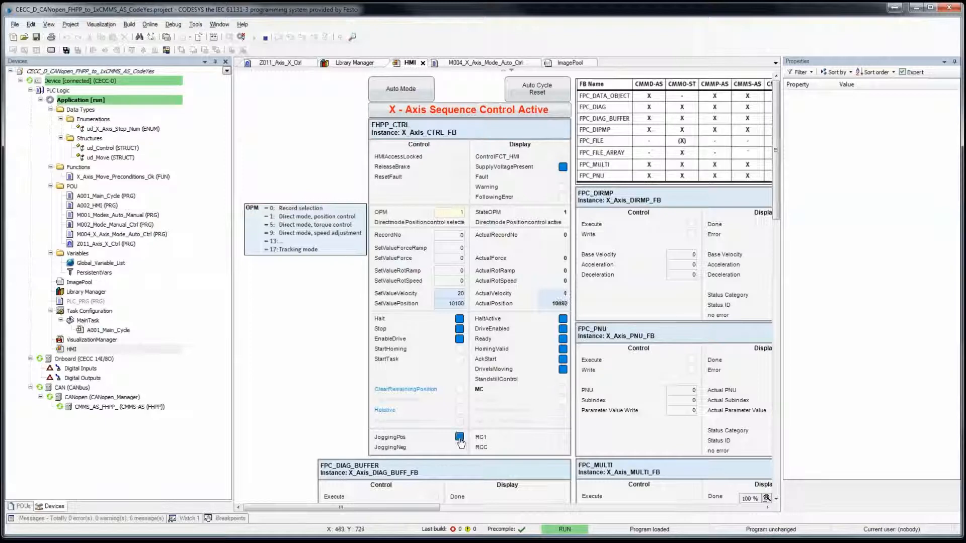
pyautogui.click(460, 438)
pyautogui.click(460, 447)
pyautogui.click(459, 447)
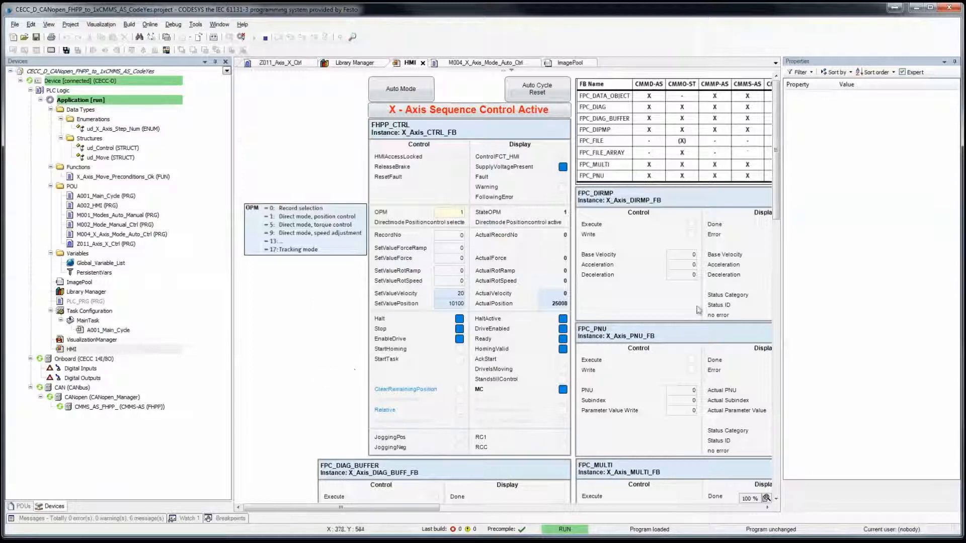
# Hide the Properties pane to widen the HMI, and review the Direct Mode profile values in Festo Configuration Tool.
pyautogui.click(955, 63)
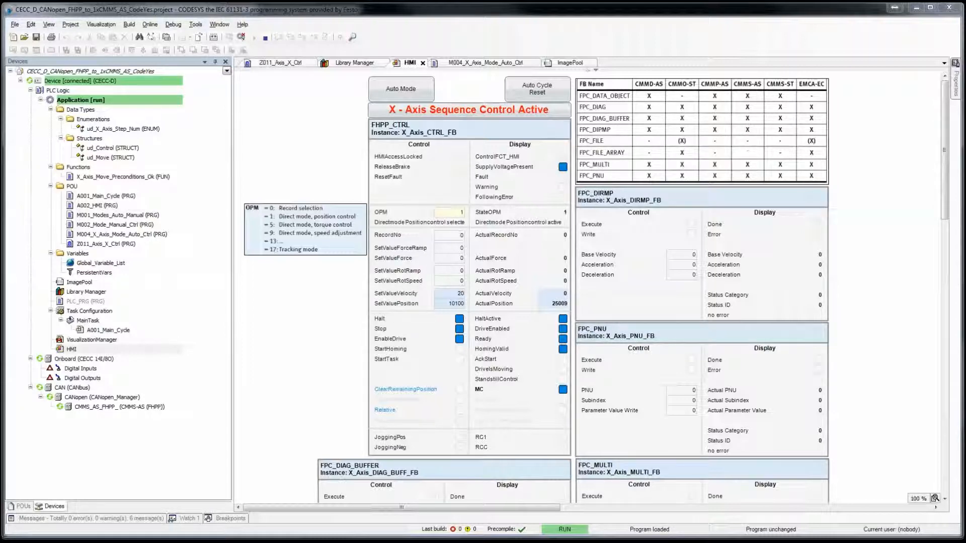
pyautogui.hotkey('alt', 'Tab')
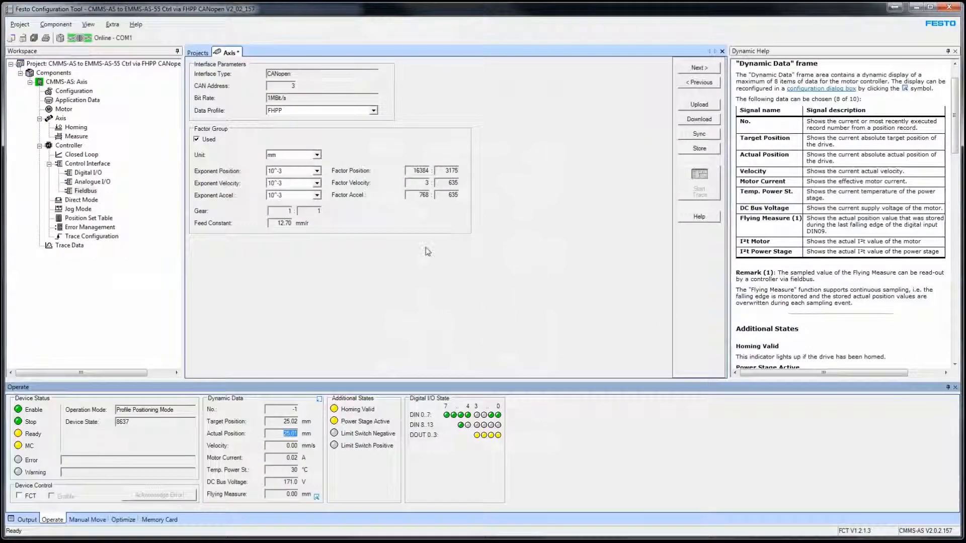
pyautogui.click(78, 200)
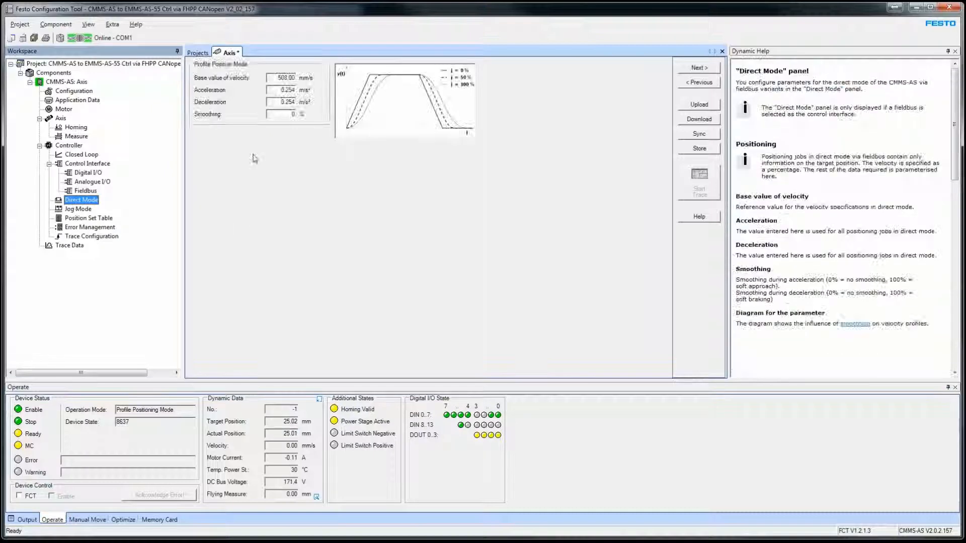
pyautogui.moveTo(276, 78); pyautogui.dragTo(320, 112)
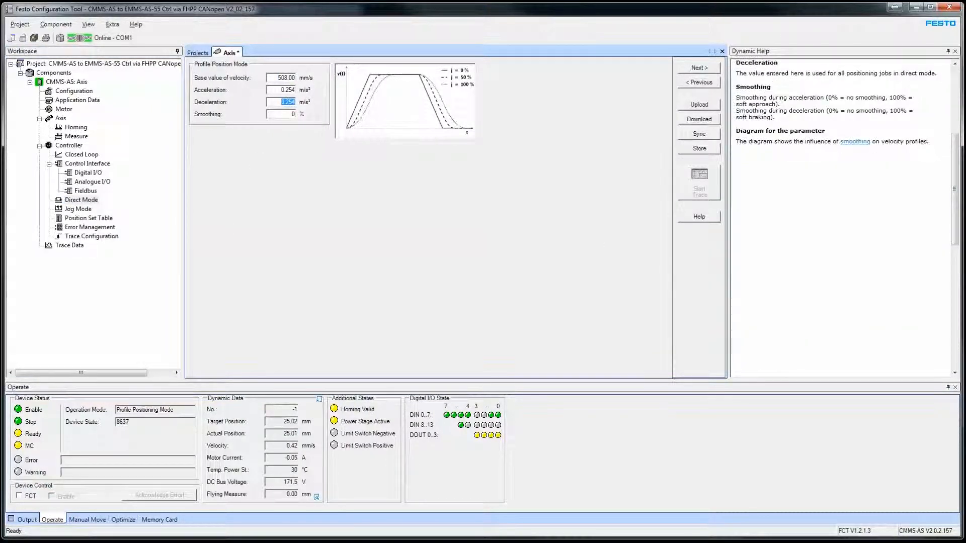
# In the CODESYS HMI, execute FPC_DIRMP to read the drive's direct mode parameters, and open the Base Velocity value for editing.
pyautogui.hotkey('alt', 'Tab')
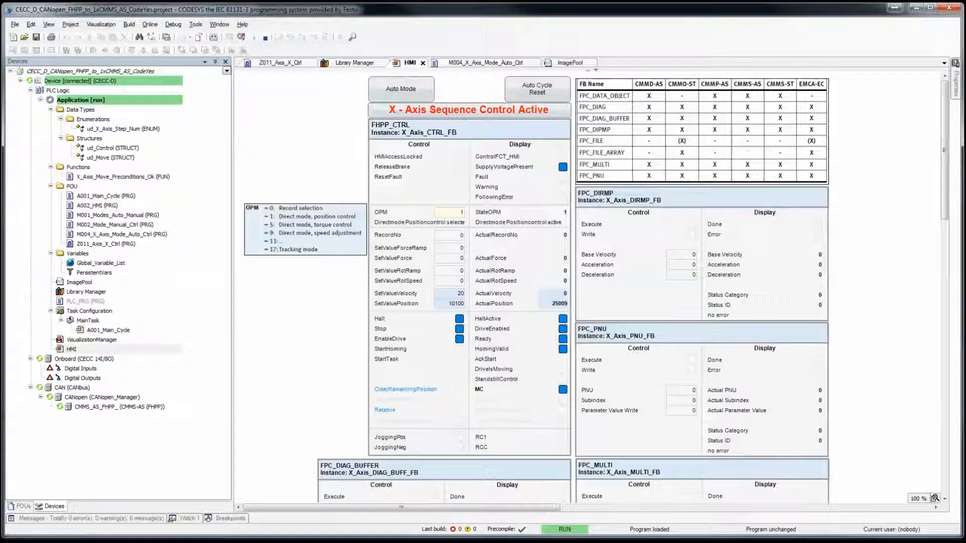
pyautogui.click(692, 224)
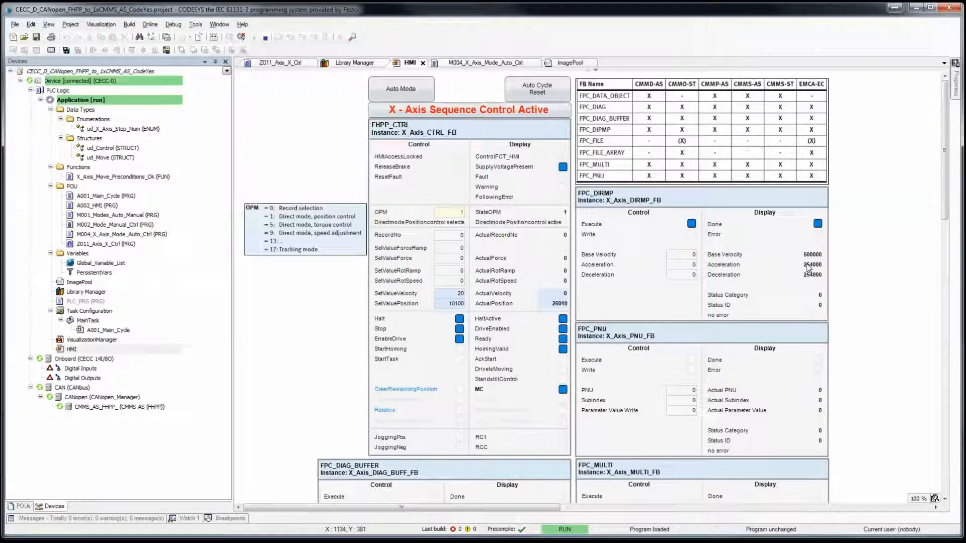
pyautogui.click(687, 256)
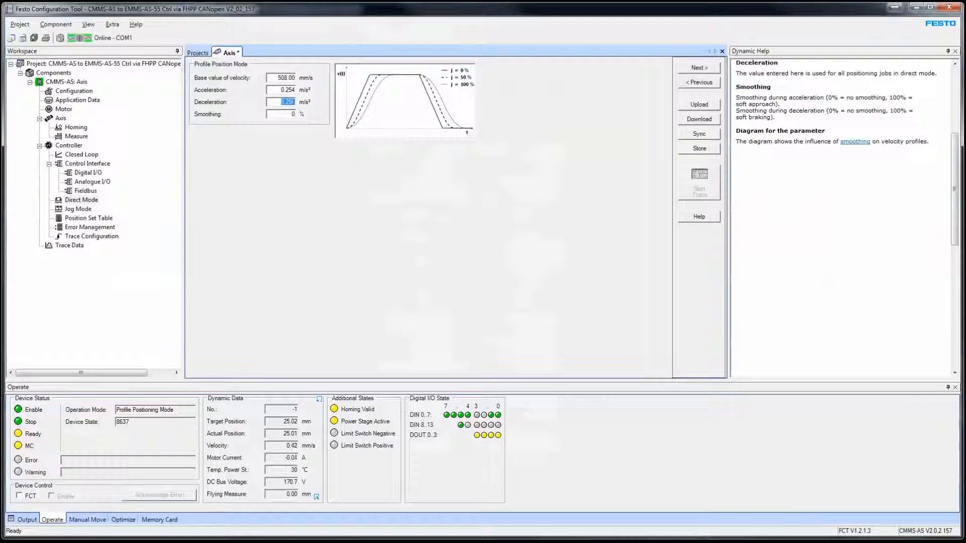
# In Festo Configuration Tool, enter 999999 as the Direct Mode base value of velocity to check its permitted range.
pyautogui.click(277, 77)
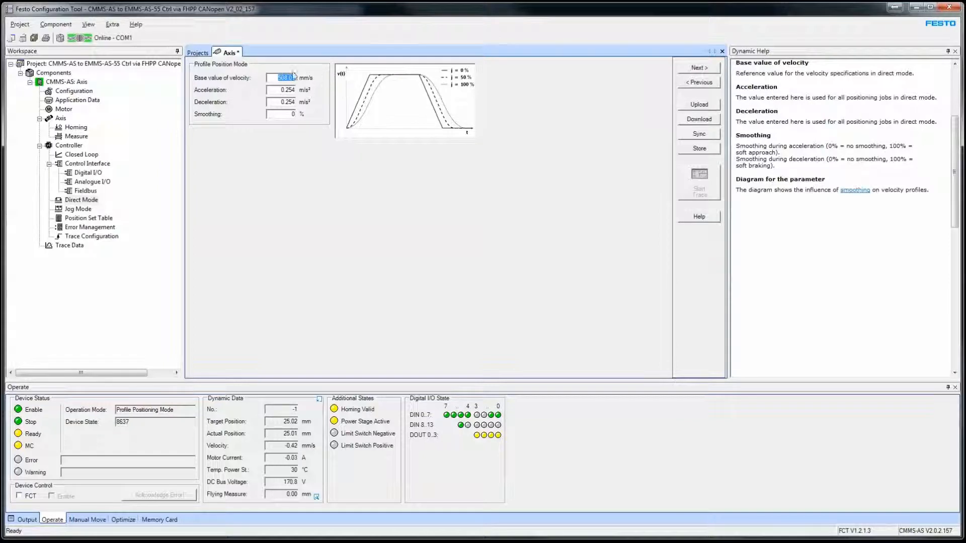
pyautogui.write('989')
pyautogui.press('Return')
pyautogui.moveTo(302, 80)
pyautogui.click(284, 91)
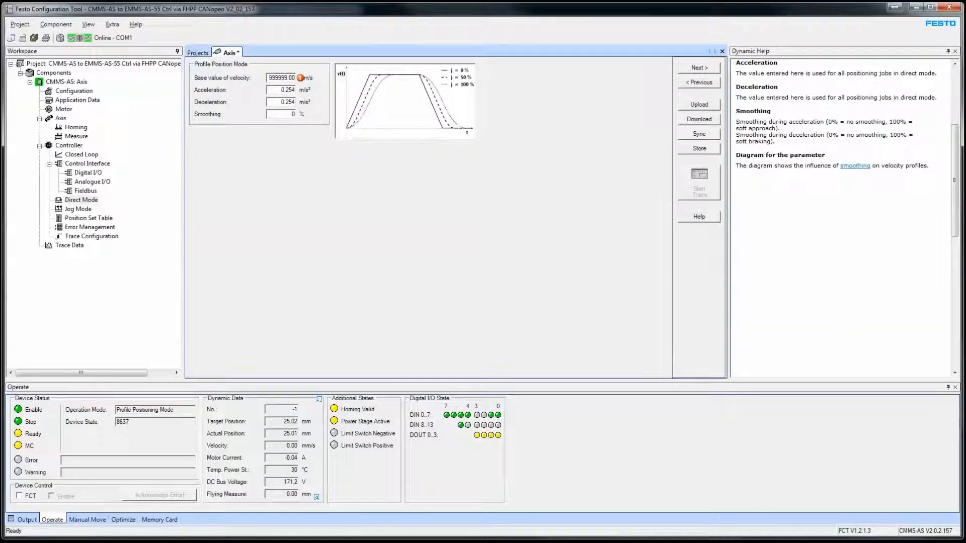
# Return to the CODESYS HMI and set the FPC_DIRMP Base Velocity to 400000.
pyautogui.hotkey('alt', 'Tab')
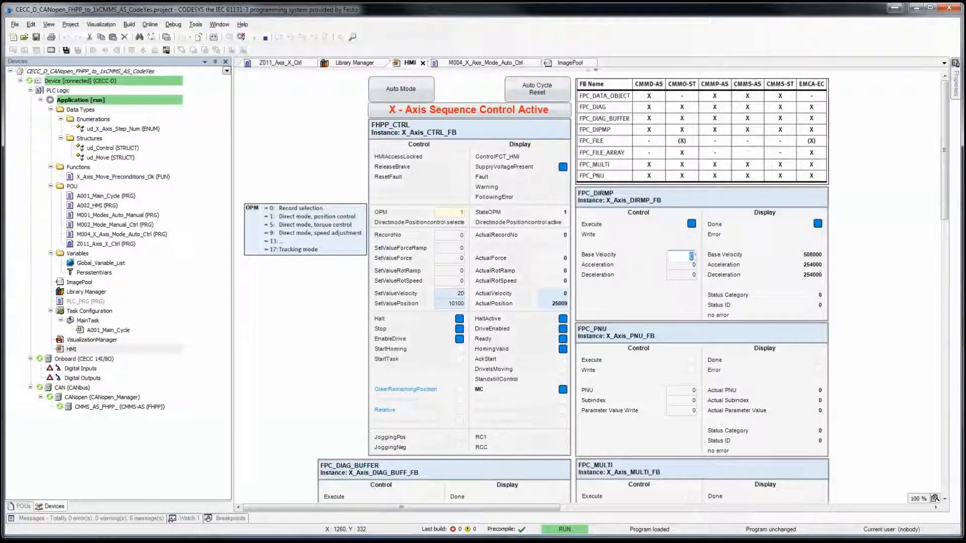
pyautogui.moveTo(683, 256); pyautogui.dragTo(763, 262)
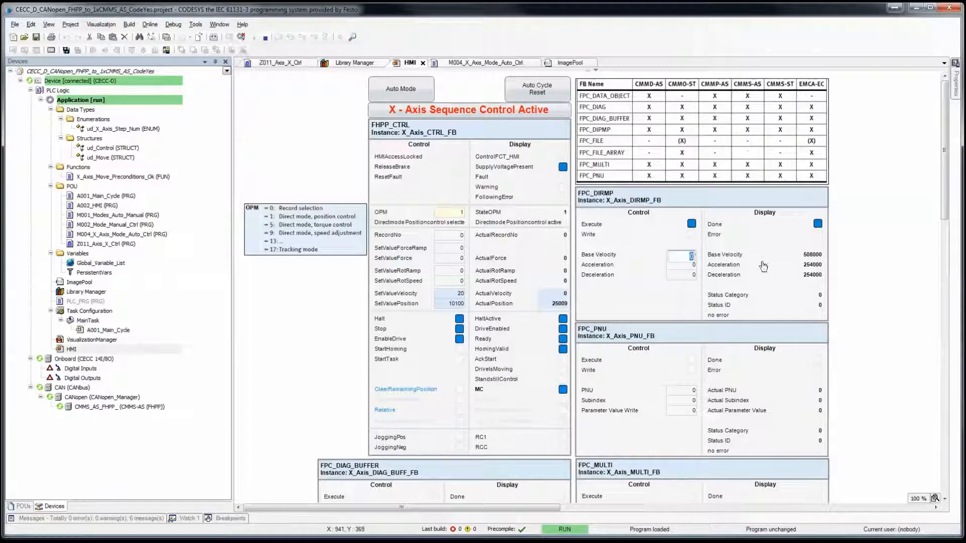
pyautogui.write('400000')
pyautogui.press('Return')
# Set the FPC_DIRMP Acceleration and Deceleration each to 1000000.
pyautogui.click(688, 265)
pyautogui.moveTo(685, 267); pyautogui.dragTo(755, 273)
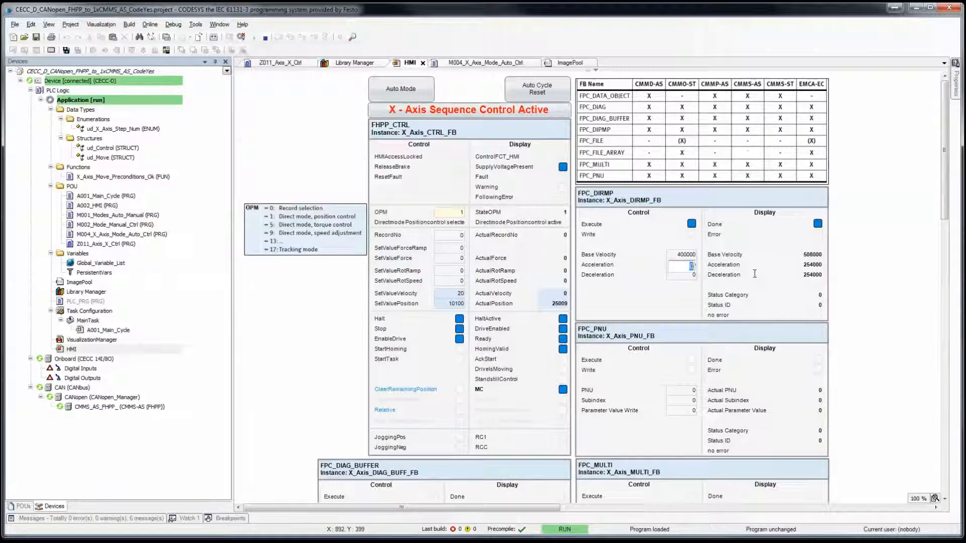
pyautogui.write('10')
pyautogui.write('000000')
pyautogui.press('Return')
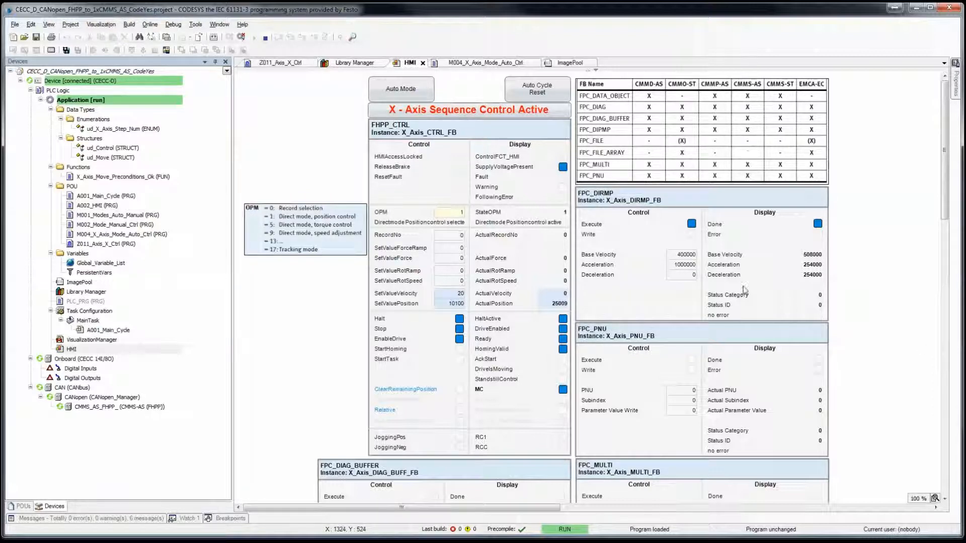
pyautogui.click(688, 275)
pyautogui.write('100')
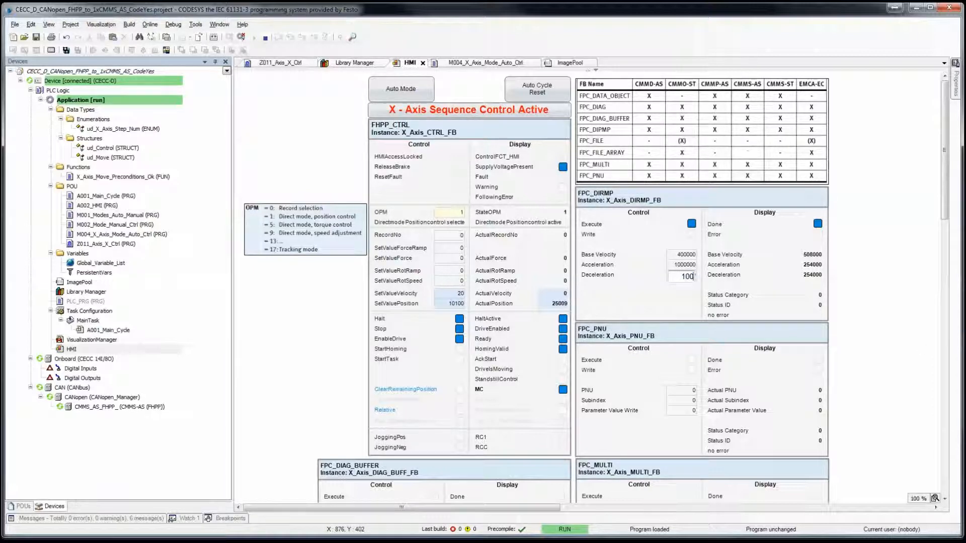
pyautogui.write('0000')
pyautogui.press('Return')
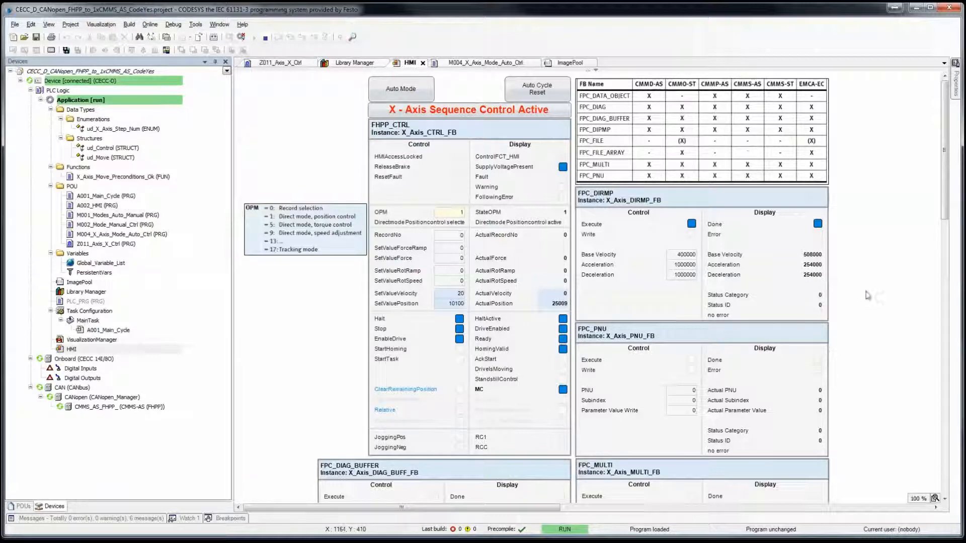
# Write the entered FPC_DIRMP parameters to the drive, and upload the device data into the project in Festo Configuration Tool.
pyautogui.click(692, 224)
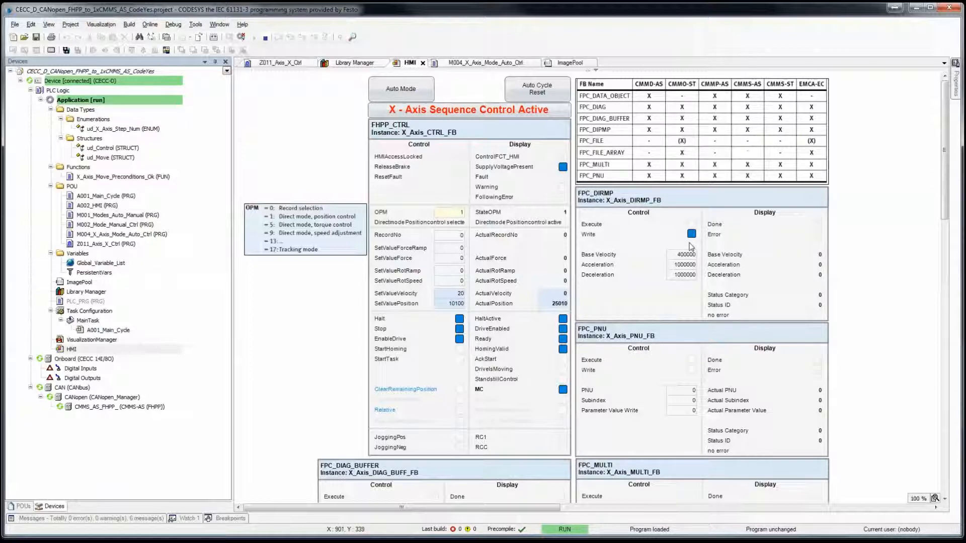
pyautogui.click(692, 225)
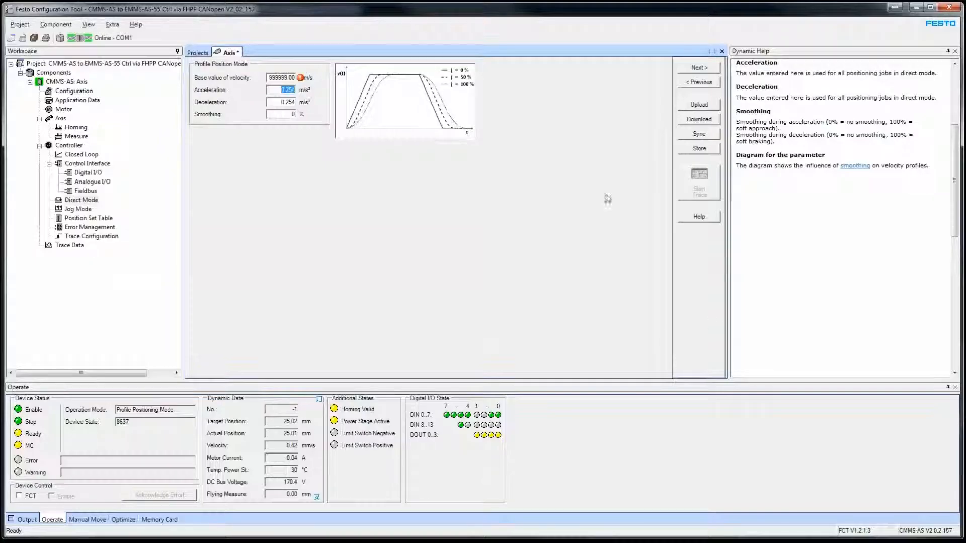
pyautogui.click(699, 107)
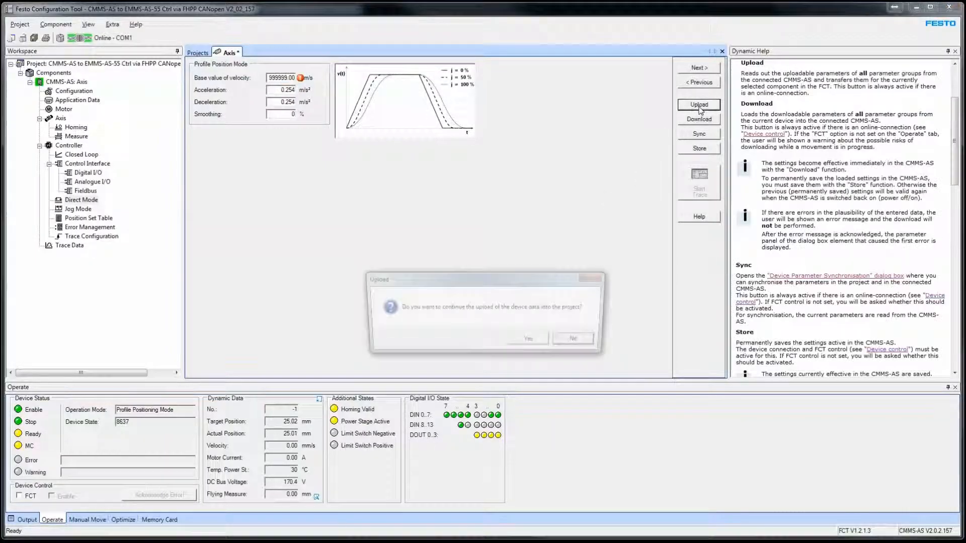
pyautogui.click(531, 341)
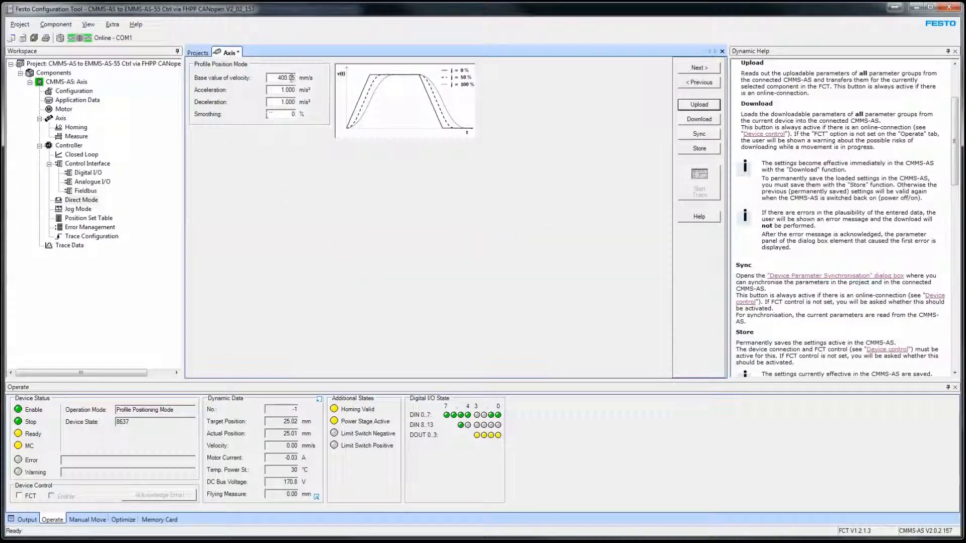
# Examine the uploaded Direct Mode base velocity, acceleration and deceleration against the values written from the HMI.
pyautogui.moveTo(271, 78); pyautogui.dragTo(292, 80)
pyautogui.press('Tab')
pyautogui.press('Tab')
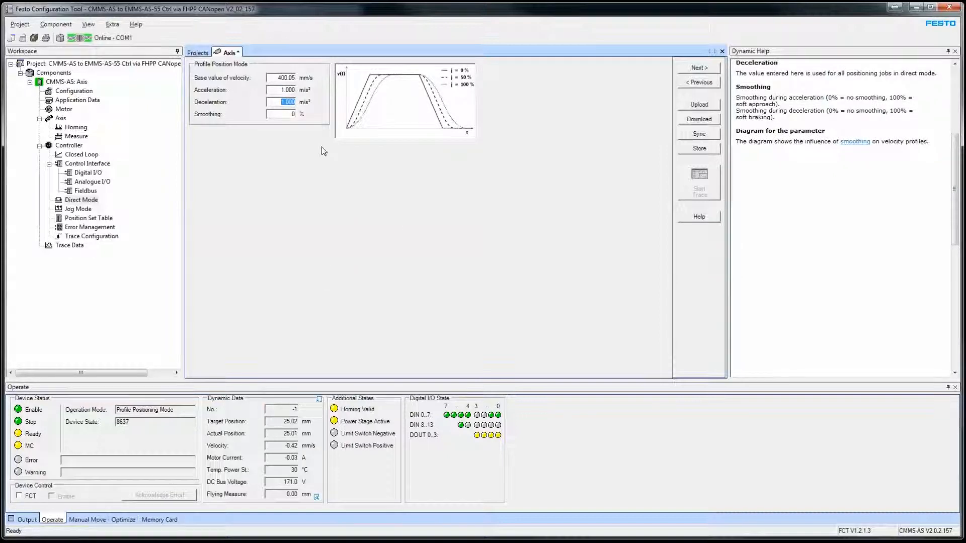
pyautogui.click(293, 78)
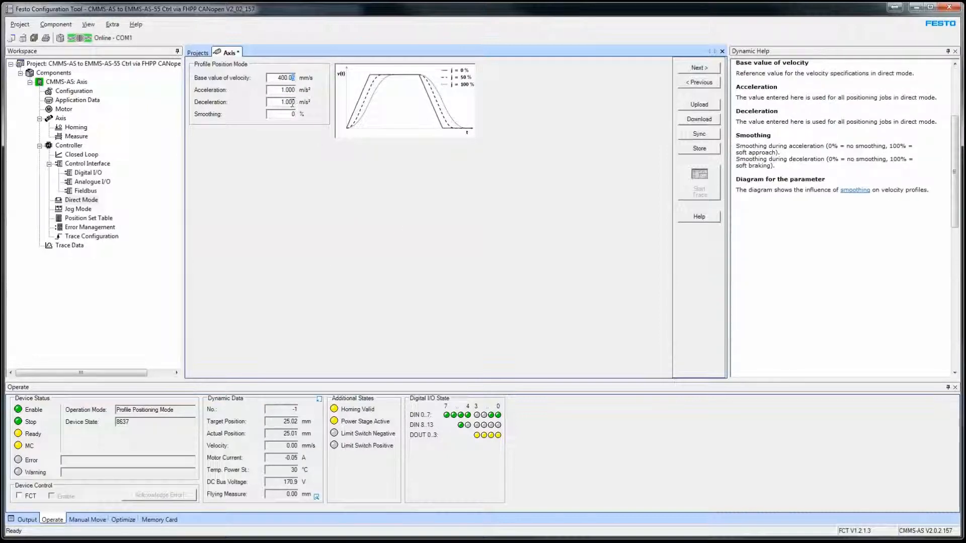
pyautogui.click(288, 103)
pyautogui.click(291, 91)
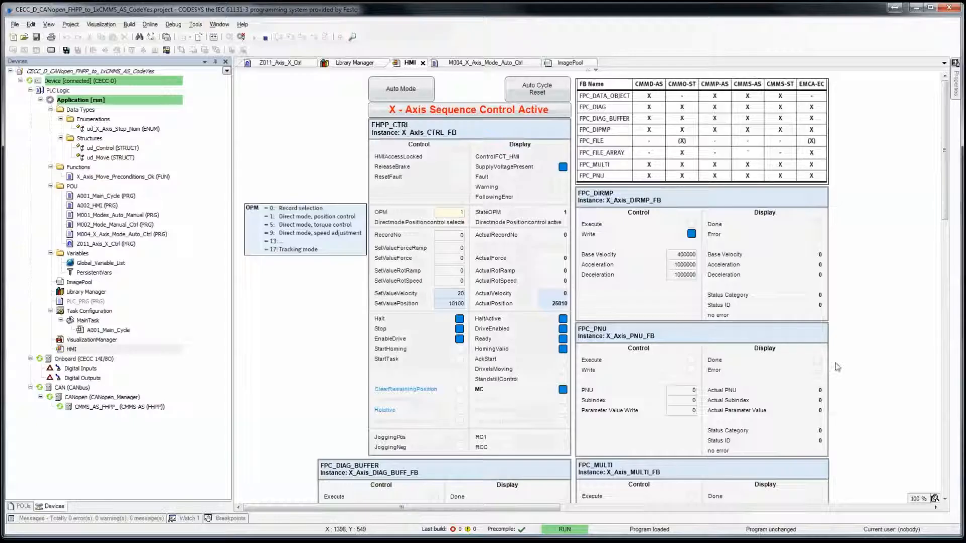
# Return to the CODESYS HMI, switch off the FPC_DIRMP write, and execute FPC_DIAG to read the drive's diagnostic message.
pyautogui.click(692, 234)
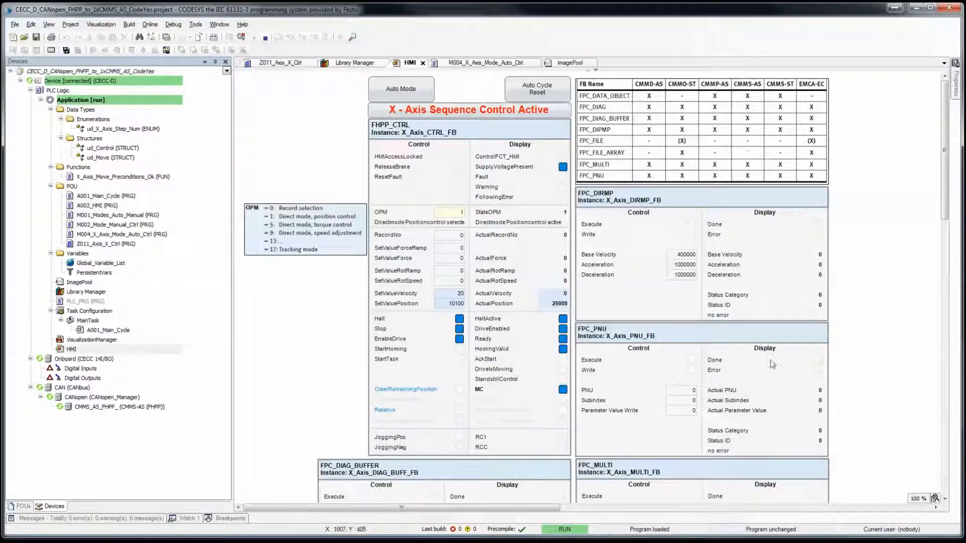
pyautogui.scroll(-3, 876, 356)
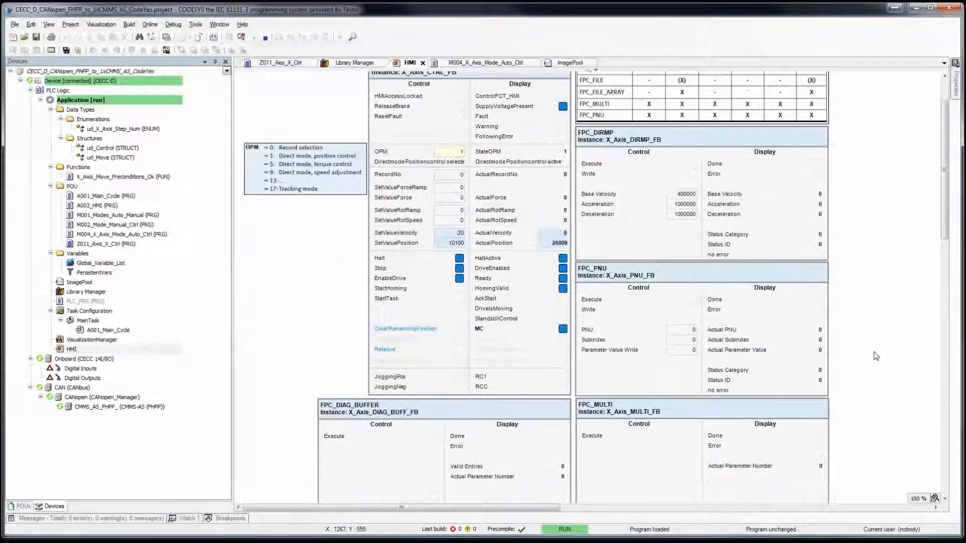
pyautogui.scroll(-3, 876, 356)
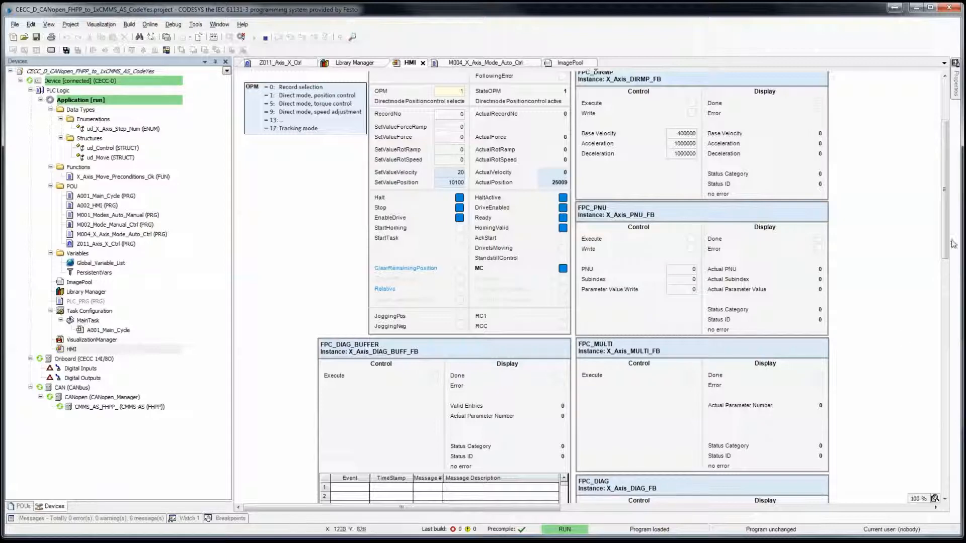
pyautogui.moveTo(951, 243); pyautogui.dragTo(947, 204)
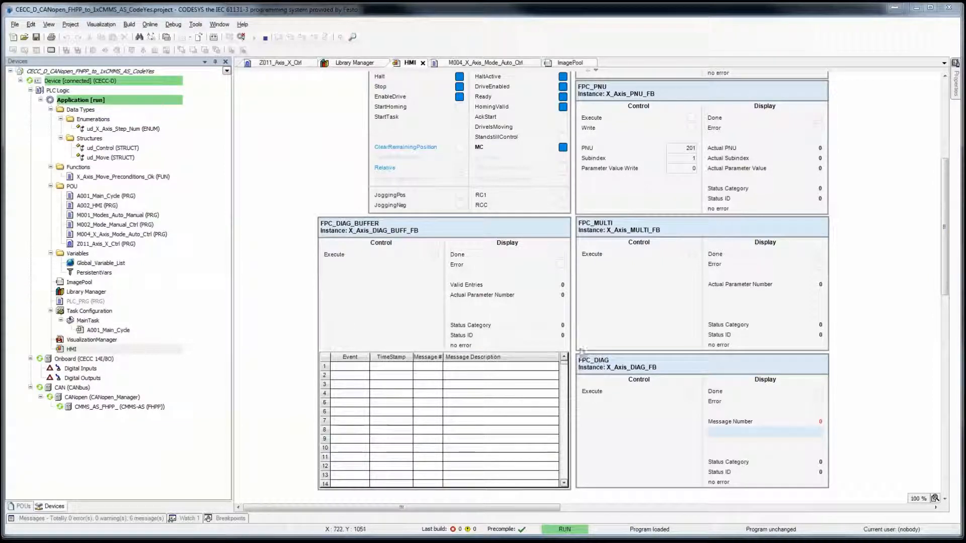
pyautogui.click(693, 391)
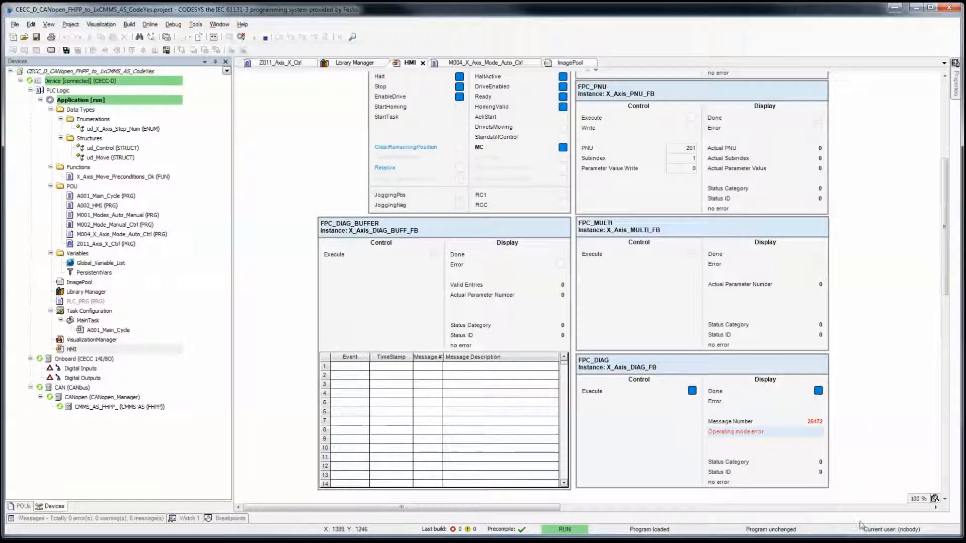
# Switch to Calculator and convert the FPC_DIAG message number from decimal to hexadecimal.
pyautogui.hotkey('alt', 'Tab')
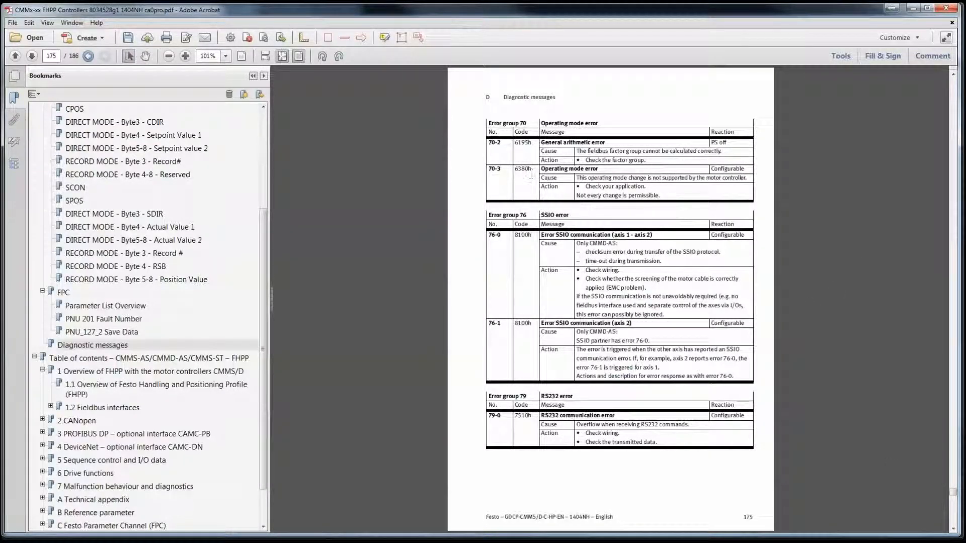
pyautogui.moveTo(965, 204); pyautogui.dragTo(410, 195)
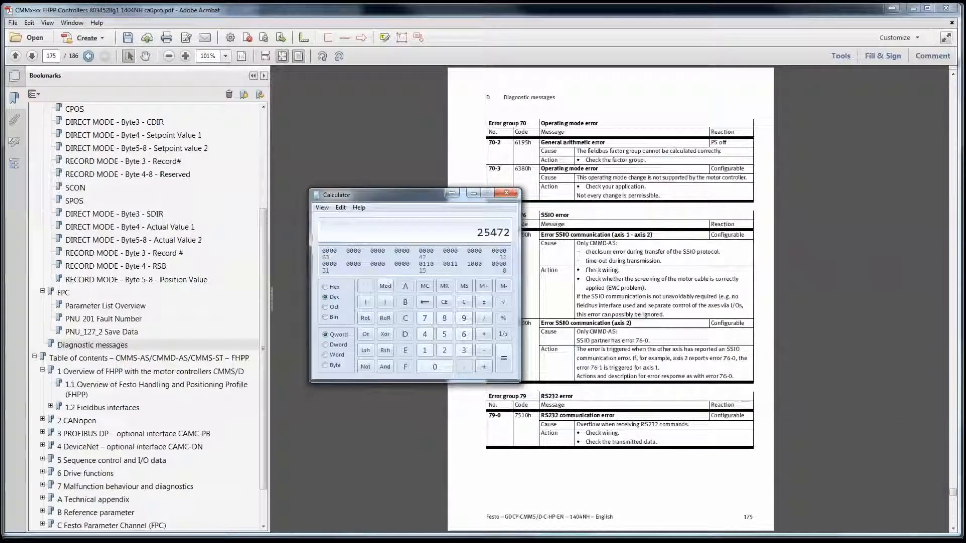
pyautogui.click(474, 193)
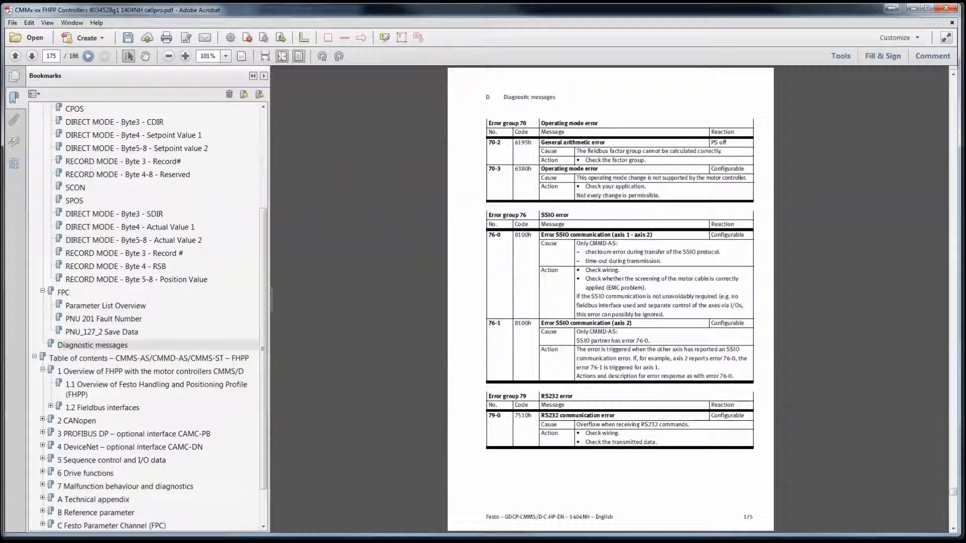
pyautogui.hotkey('alt', 'Tab')
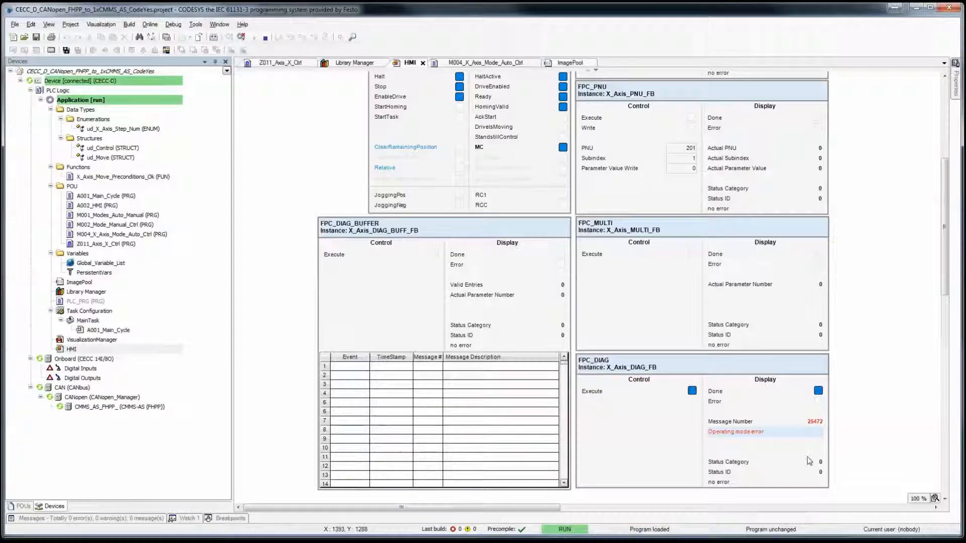
pyautogui.hotkey('alt', 'Tab')
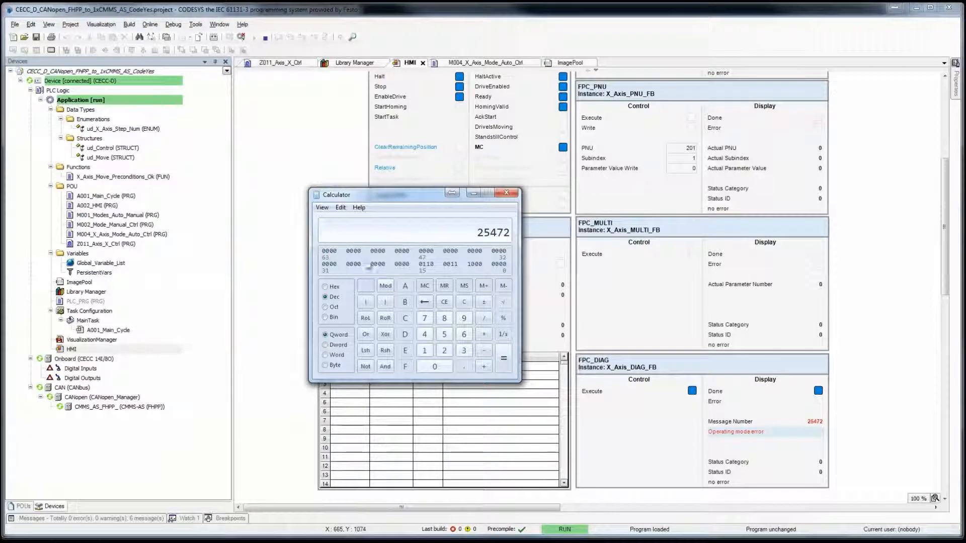
pyautogui.click(326, 287)
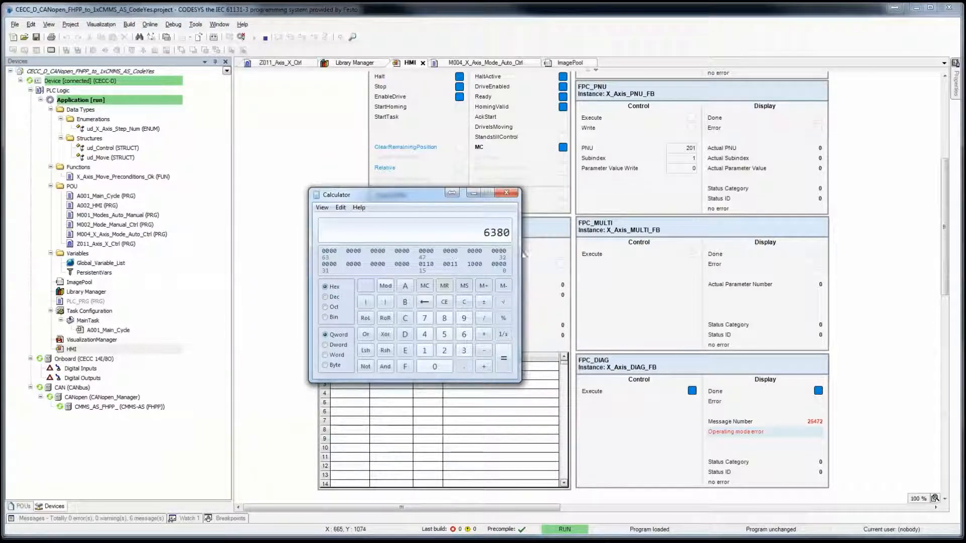
# In the FHPP manual in Adobe Acrobat, look up error code 6380h and the description of PNU 201 Fault Number.
pyautogui.hotkey('alt', 'Tab')
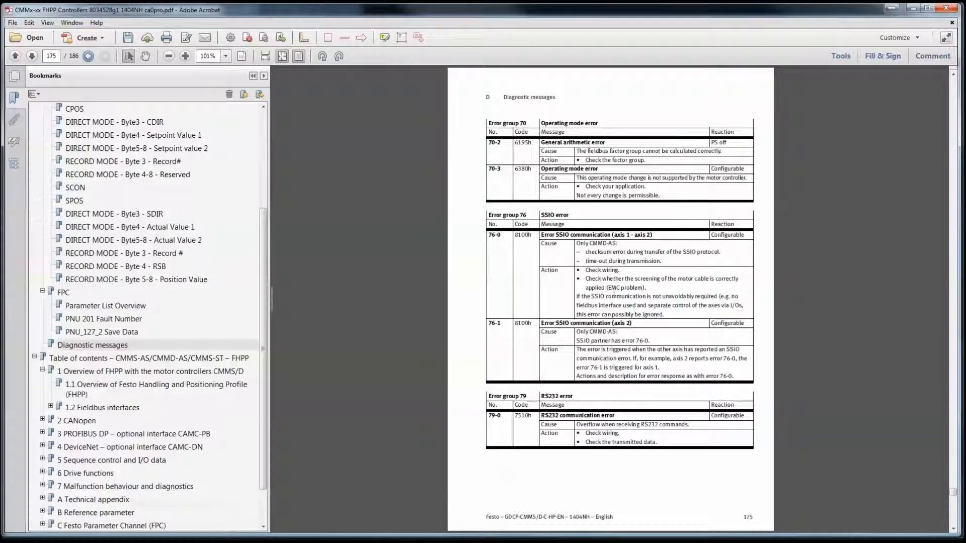
pyautogui.moveTo(532, 169); pyautogui.dragTo(603, 161)
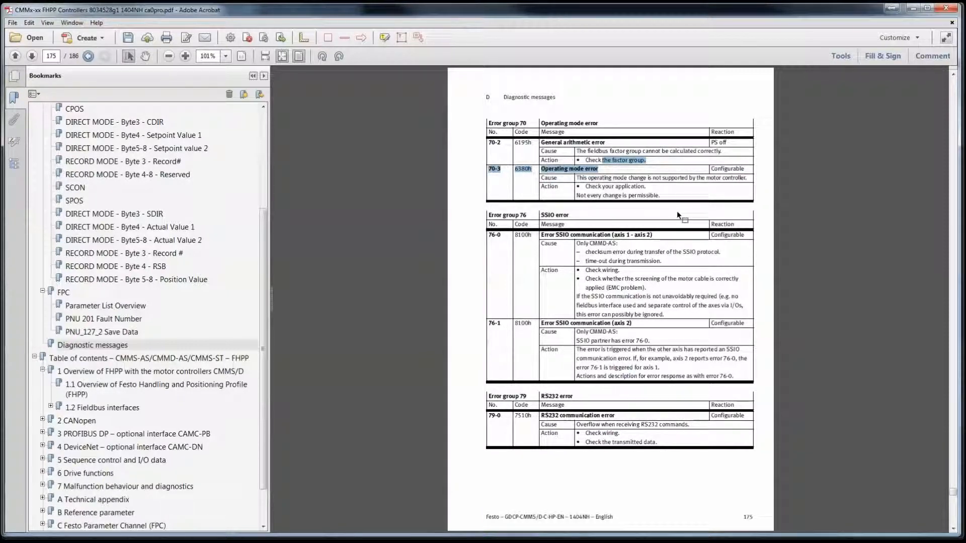
pyautogui.click(103, 319)
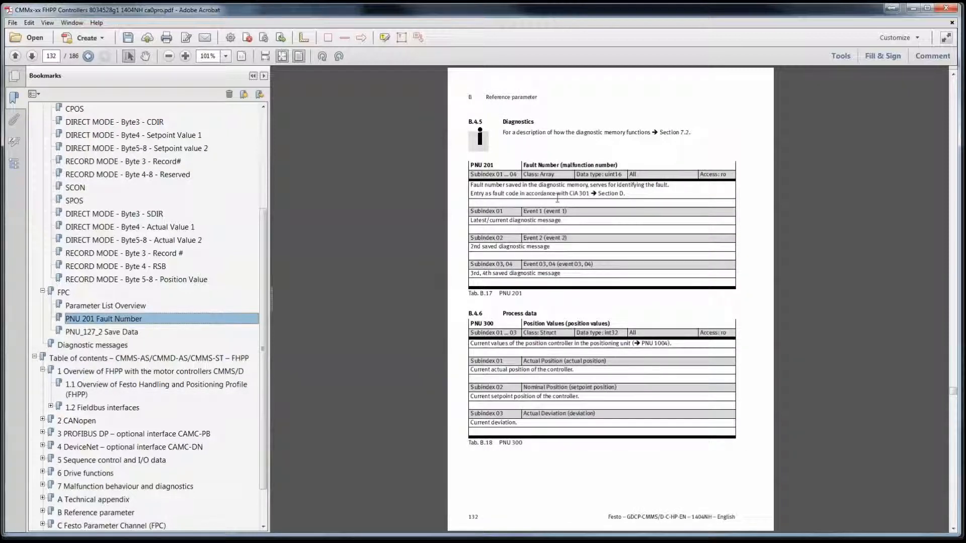
pyautogui.click(500, 175)
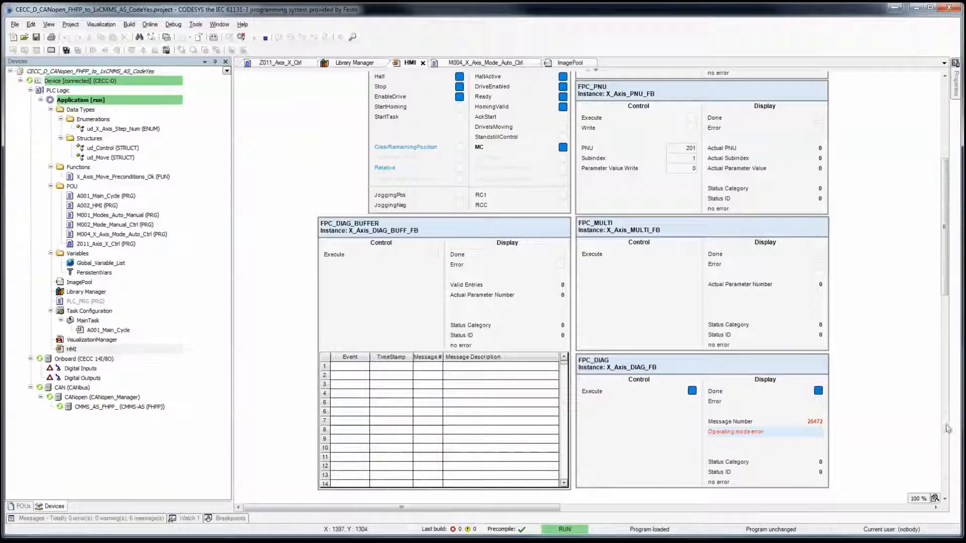
# Return to the CODESYS HMI, switch off FPC_DIAG execution, and execute FPC_PNU to read PNU 201, subindex 1.
pyautogui.click(693, 391)
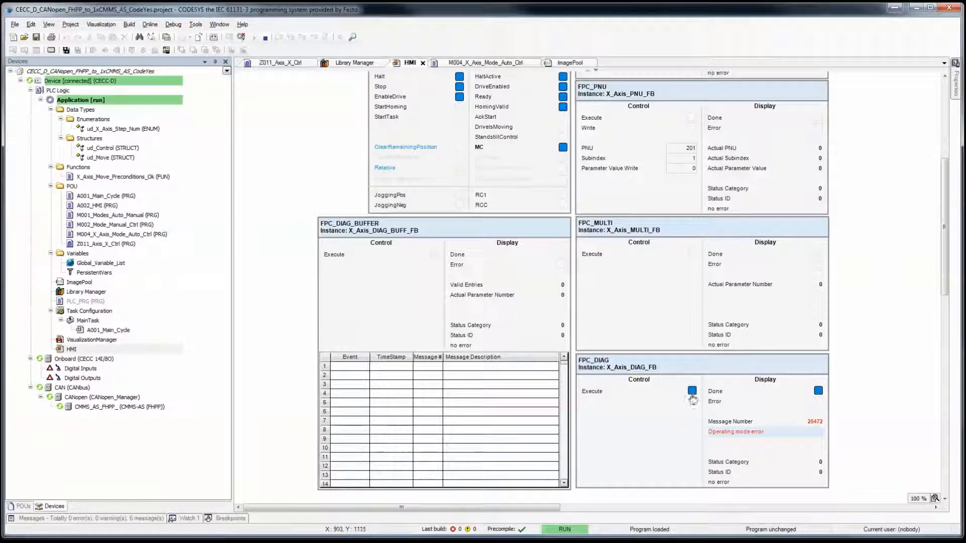
pyautogui.scroll(2, 840, 389)
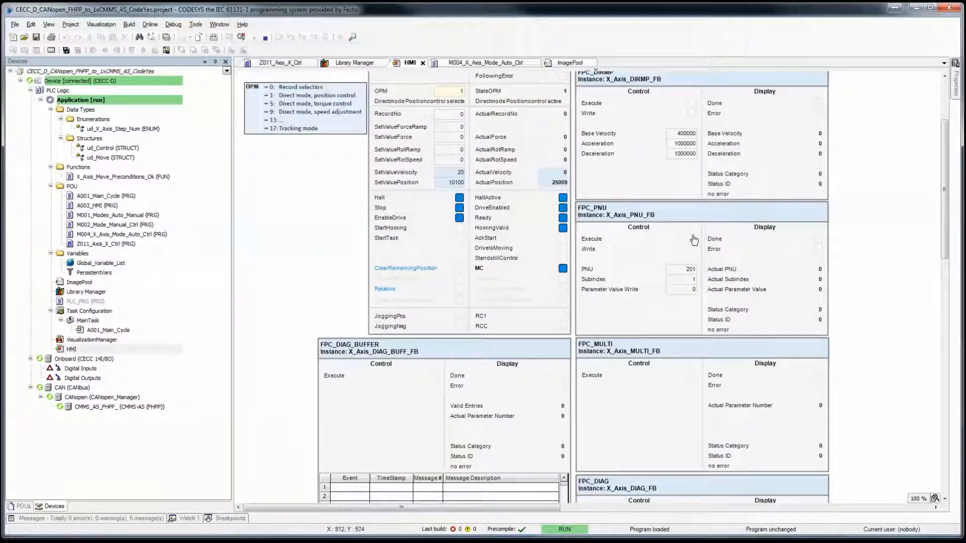
pyautogui.click(693, 240)
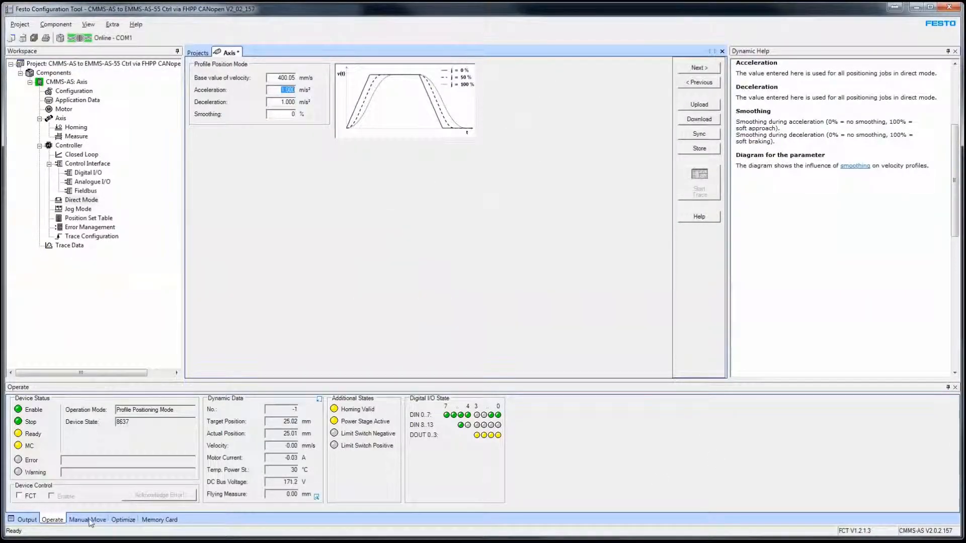
pyautogui.click(105, 522)
pyautogui.click(122, 520)
pyautogui.click(160, 521)
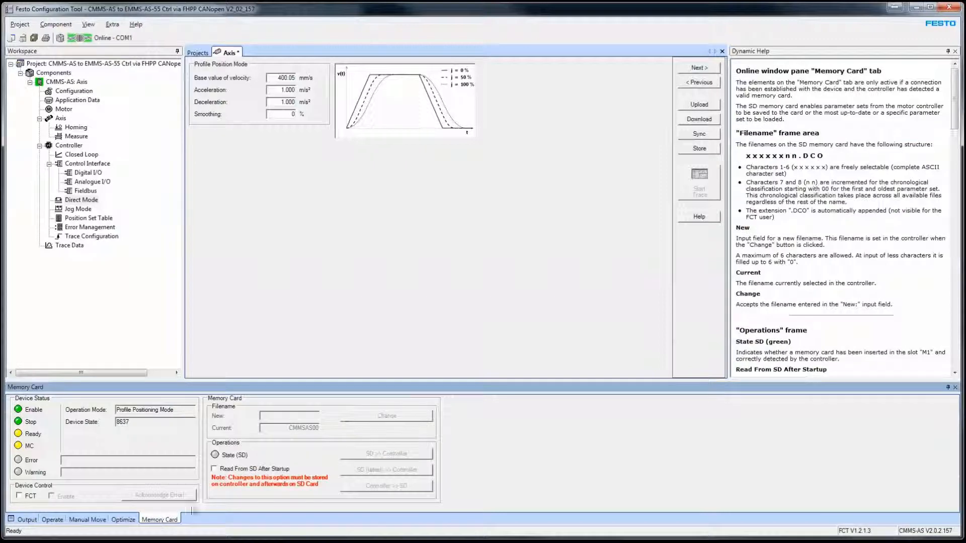
pyautogui.click(52, 520)
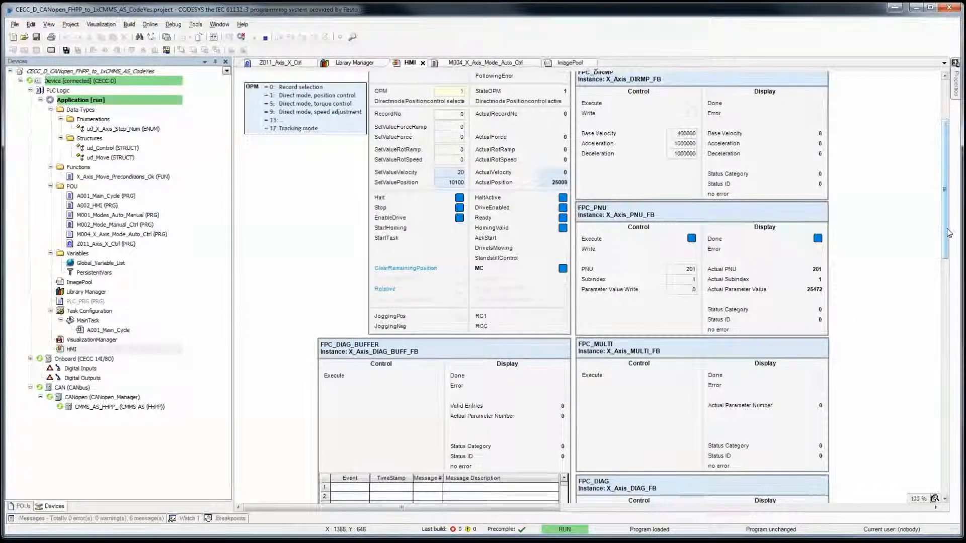
# In CODESYS, open Global_Variable_List, expand the X_Axis_MultiParam array, and resize the Expression and Type columns to show the full type names.
pyautogui.scroll(-5, 949, 232)
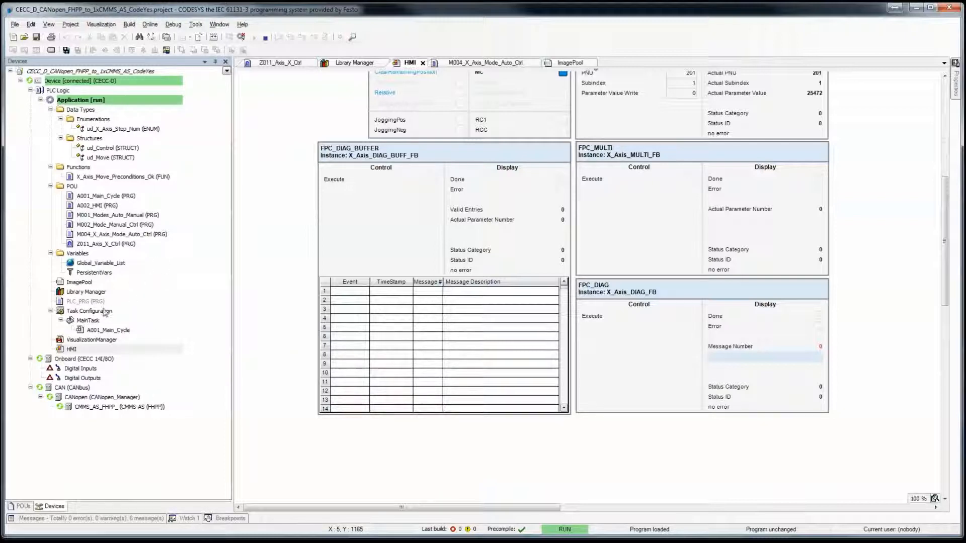
pyautogui.doubleClick(100, 263)
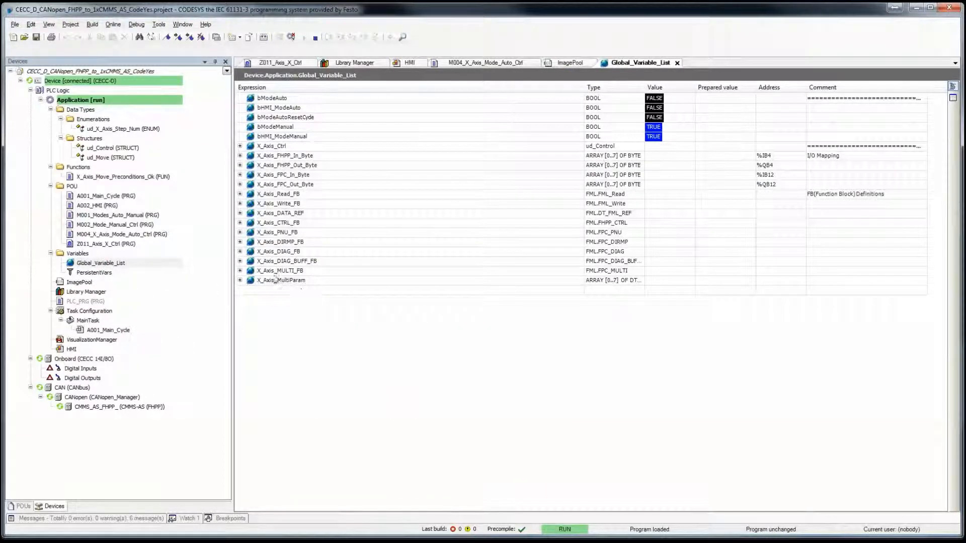
pyautogui.click(240, 280)
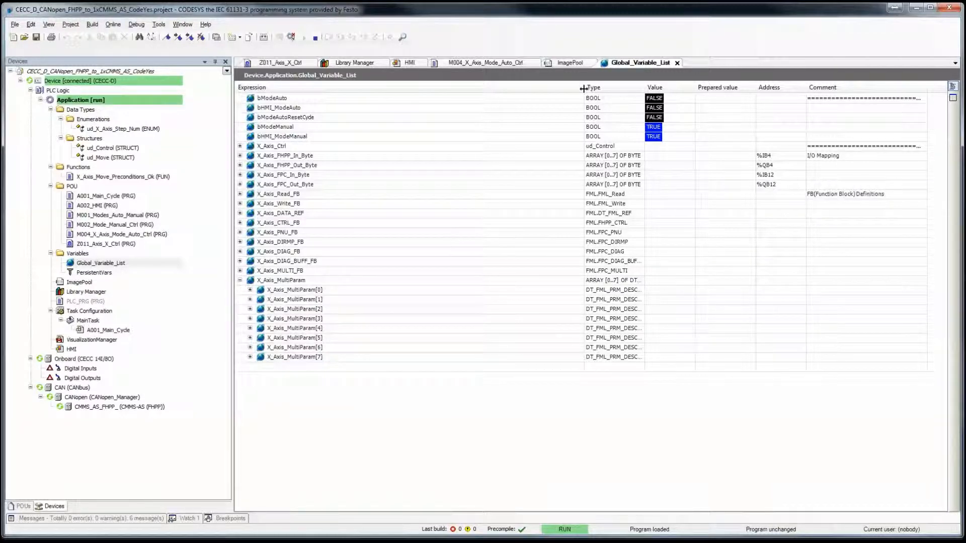
pyautogui.moveTo(584, 90); pyautogui.dragTo(375, 90)
pyautogui.moveTo(437, 91); pyautogui.dragTo(623, 91)
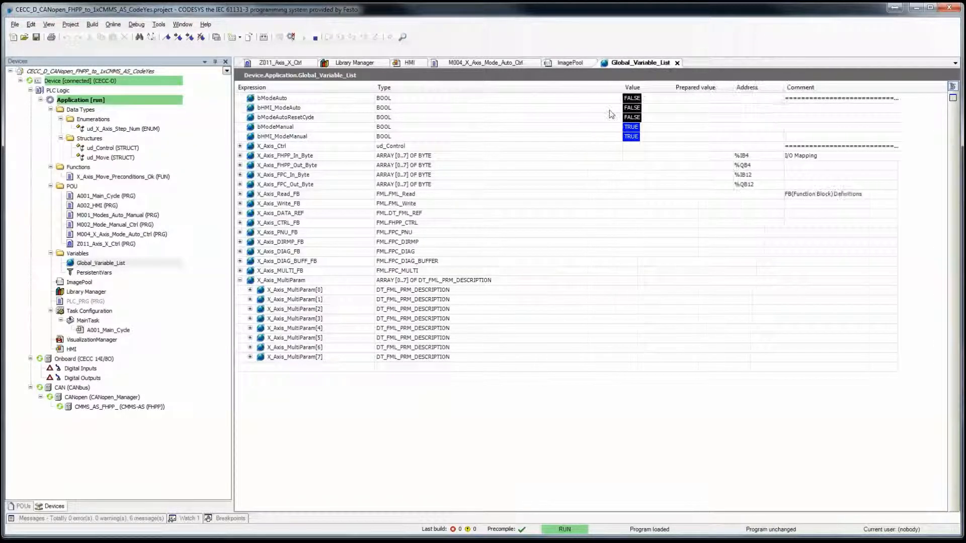
# Expand X_Axis_MultiParam[0] and X_Axis_MultiParam[1] and examine their PNU, subindex, access and value entries.
pyautogui.click(250, 290)
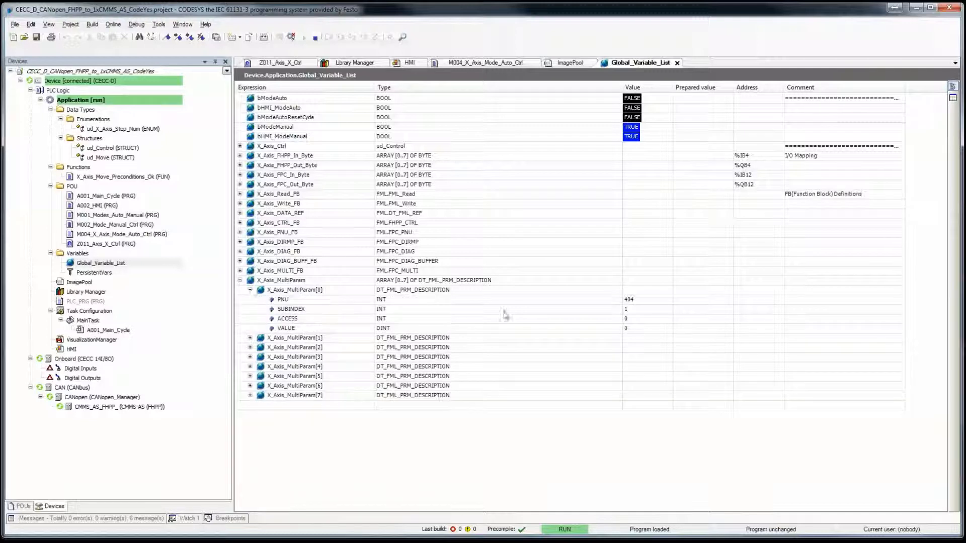
pyautogui.click(644, 301)
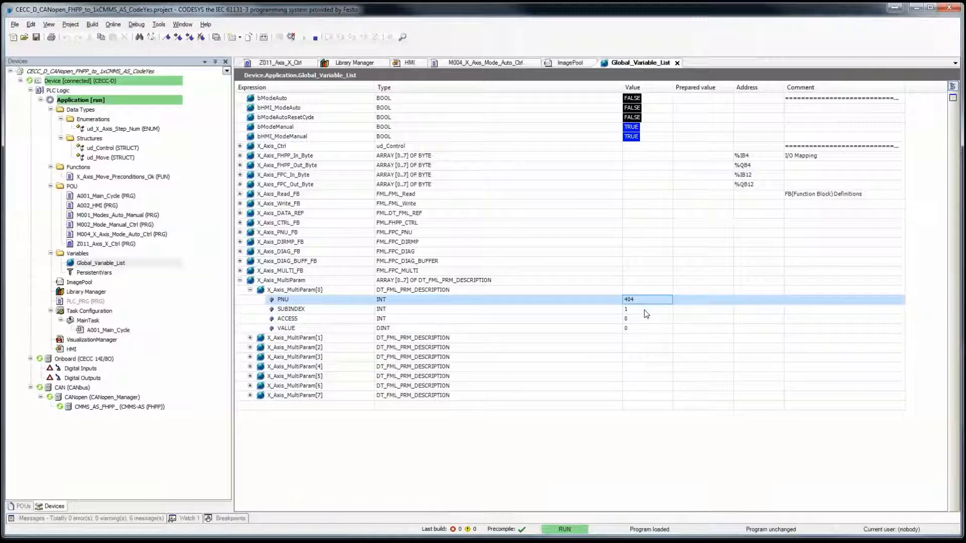
pyautogui.click(645, 310)
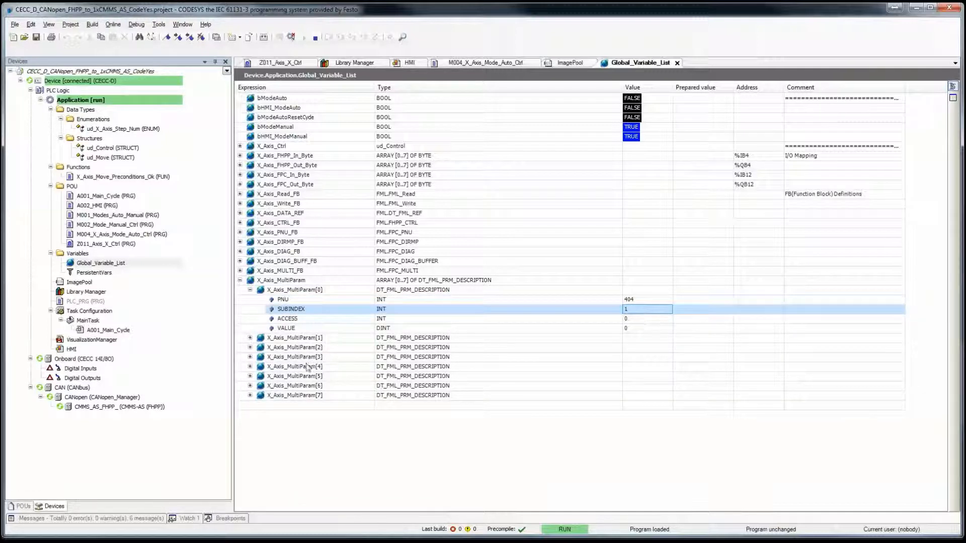
pyautogui.click(250, 338)
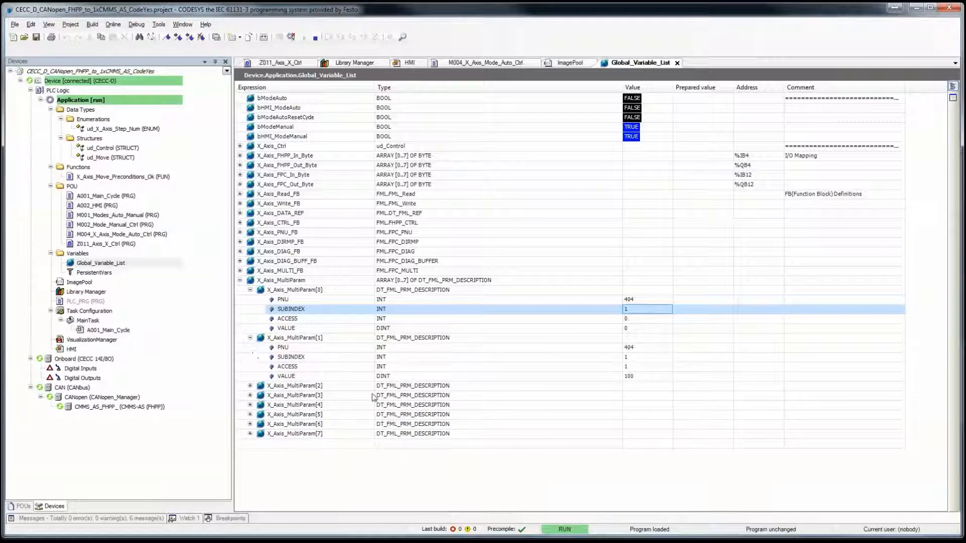
# Examine the PNU, subindex, access and value entries of X_Axis_MultiParam[1] in the Global_Variable_List.
pyautogui.click(643, 347)
pyautogui.click(641, 358)
pyautogui.click(634, 377)
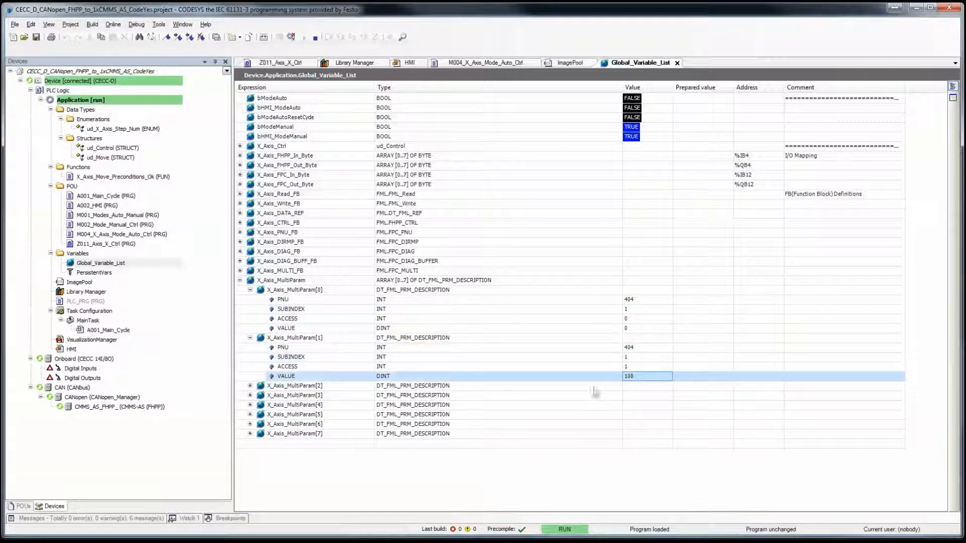
pyautogui.click(299, 339)
pyautogui.click(299, 367)
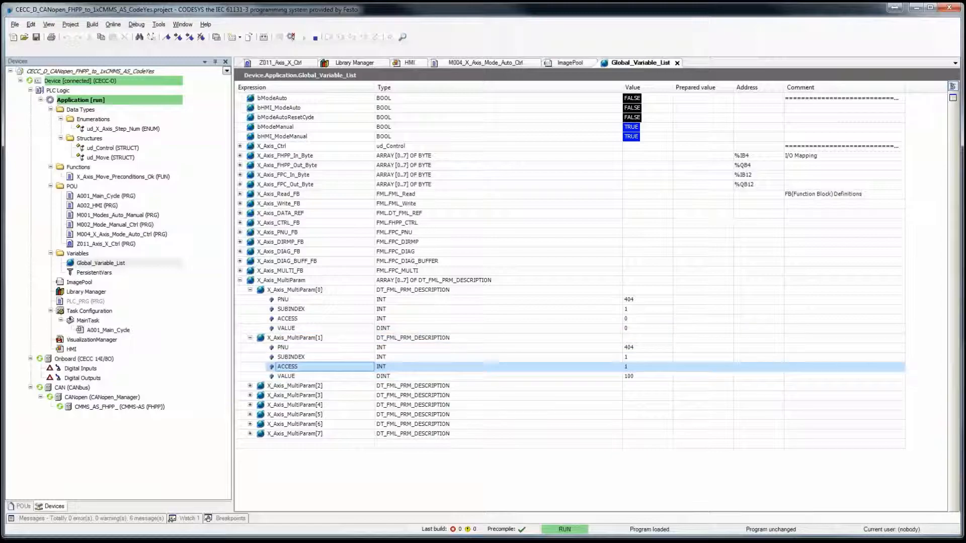
# In Adobe Acrobat, check the FPC_DIAG_BUFFER page and the PNU 201 Fault Number page, then return to CODESYS.
pyautogui.hotkey('alt', 'Tab')
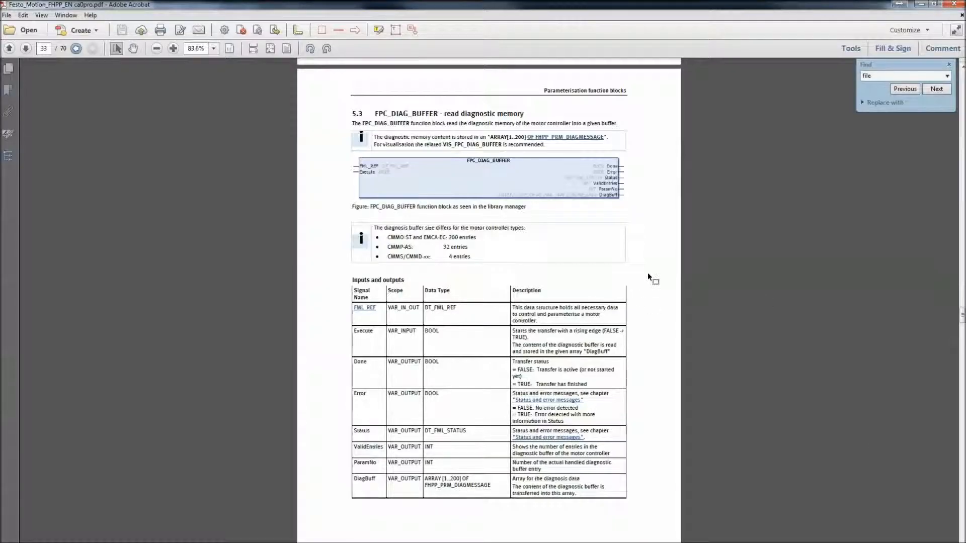
pyautogui.doubleClick(805, 8)
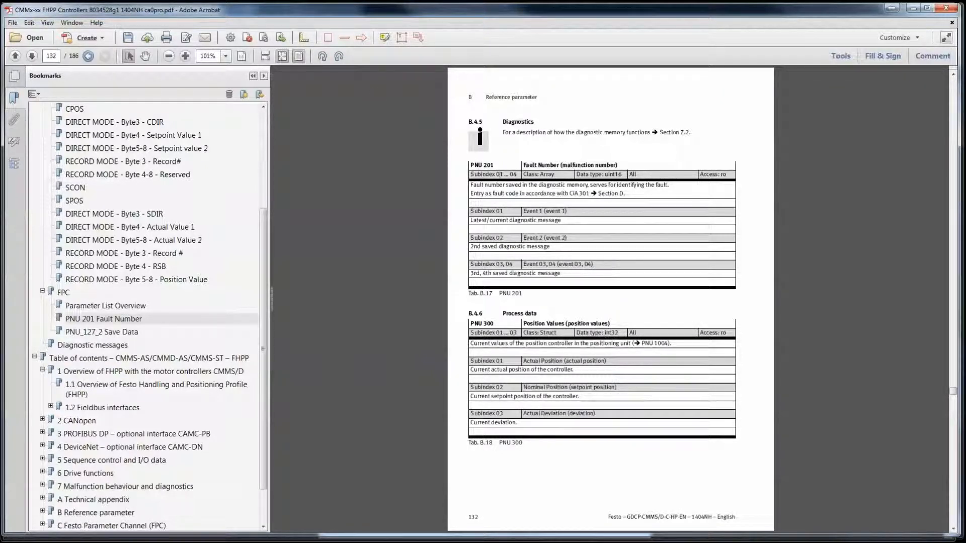
pyautogui.hotkey('alt', 'Tab')
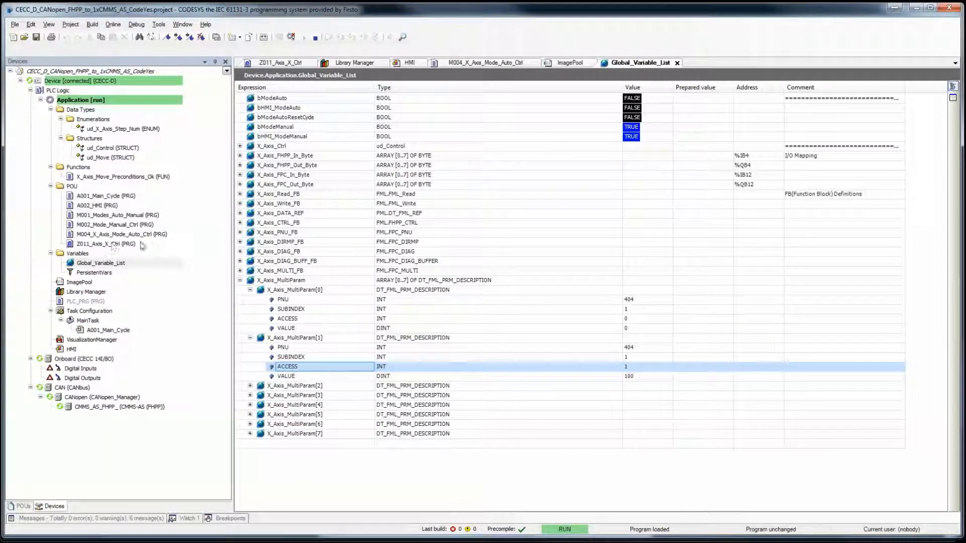
# In the HMI, switch off FPC_PNU execution so it does not block FPC_MULTI, and execute FPC_MULTI for the multi-parameter transfer.
pyautogui.doubleClick(72, 349)
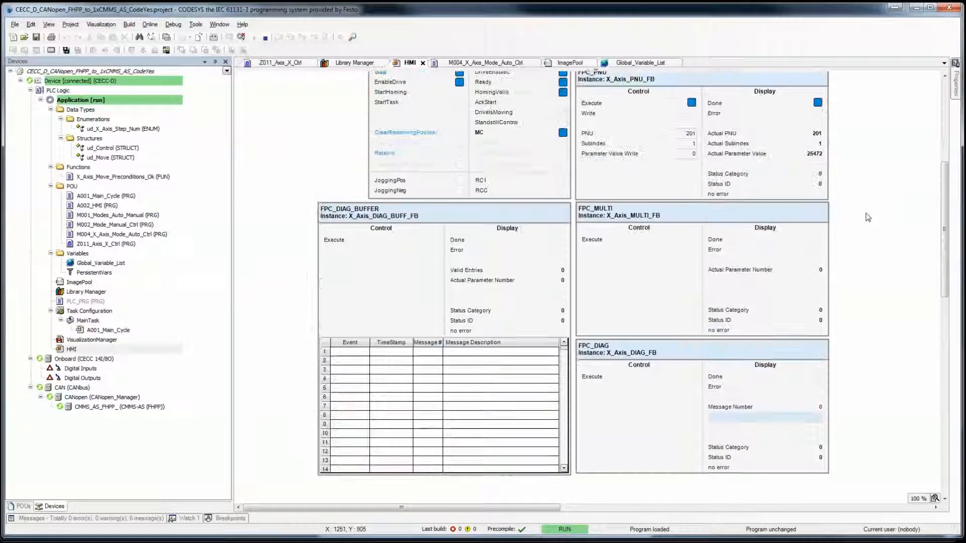
pyautogui.scroll(2, 841, 201)
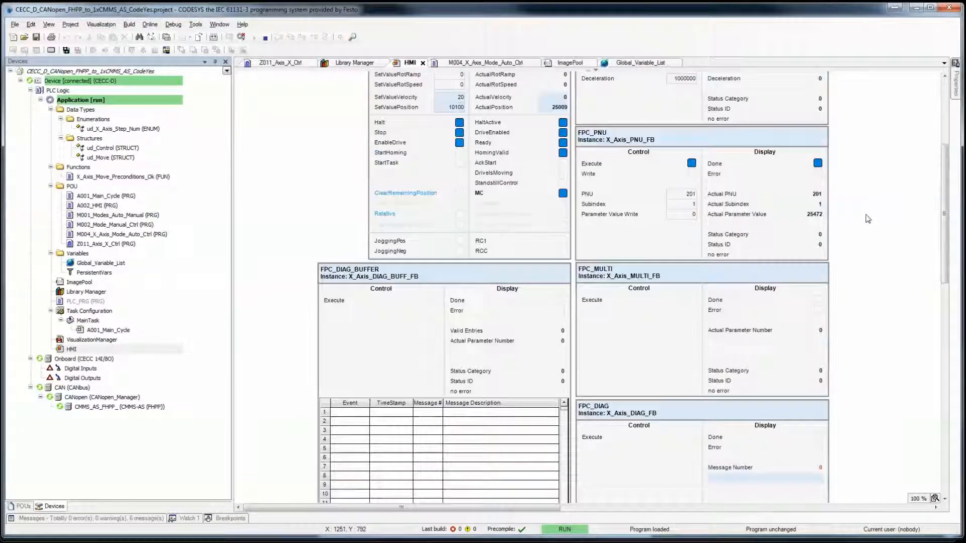
pyautogui.click(693, 301)
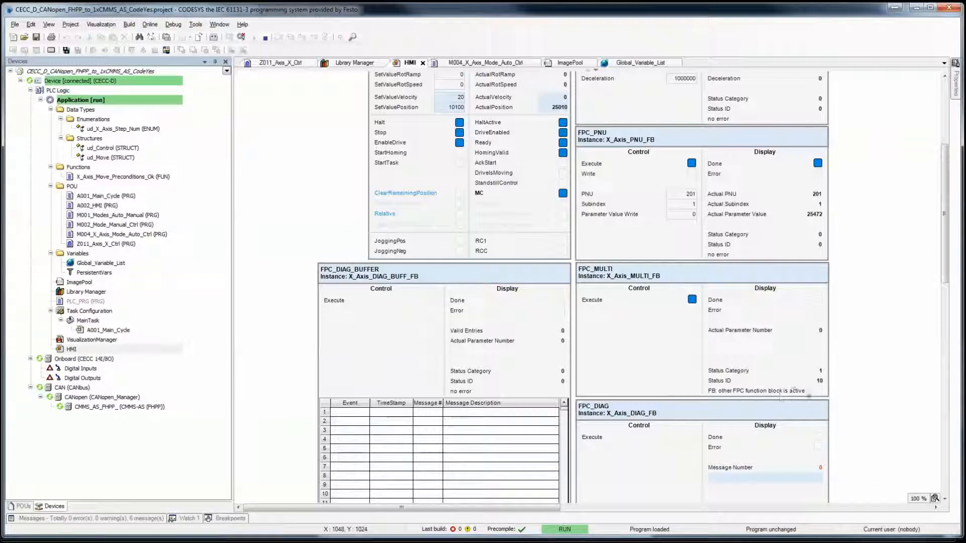
pyautogui.click(692, 300)
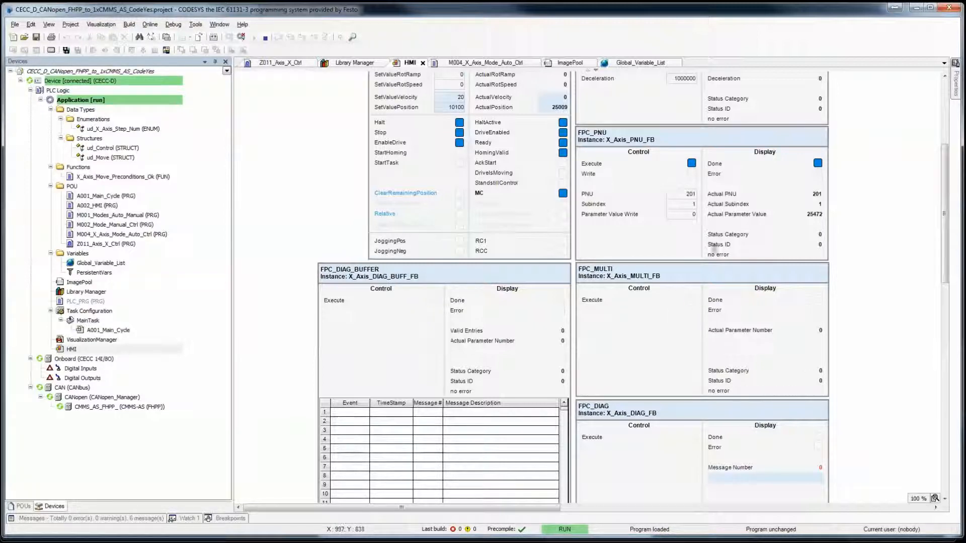
pyautogui.click(692, 163)
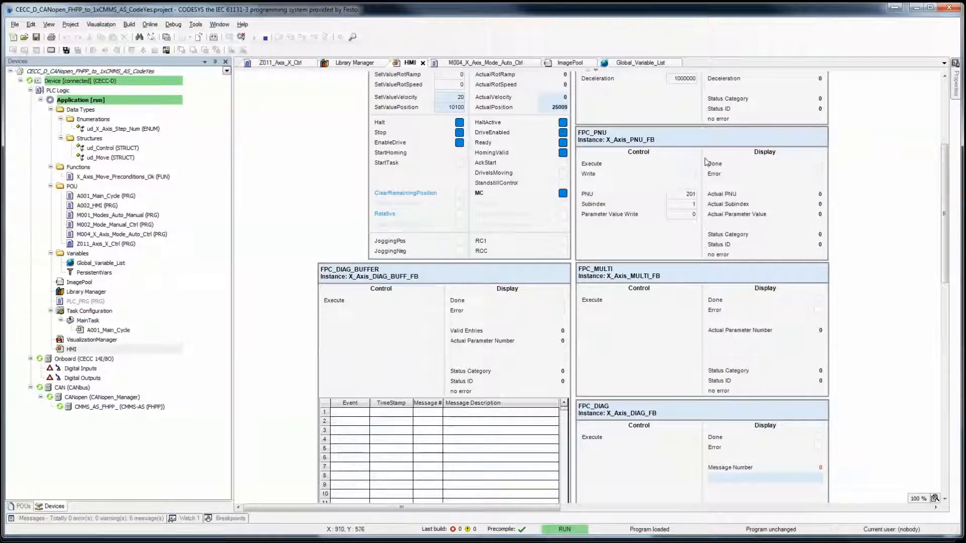
pyautogui.click(692, 300)
pyautogui.click(692, 300)
# In the Festo Configuration Tool, open the Position Set Table and upload the parameters from the drive.
pyautogui.hotkey('alt', 'Tab')
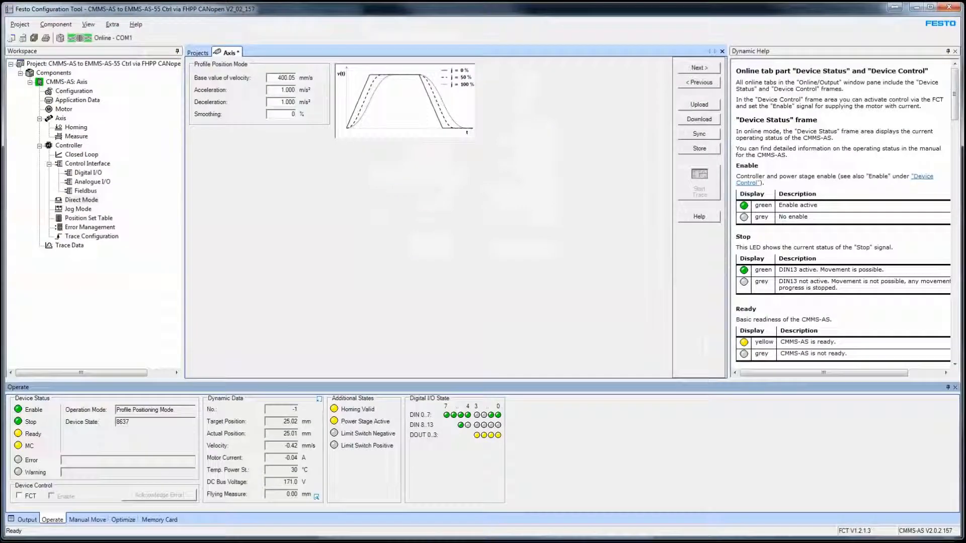
pyautogui.click(85, 219)
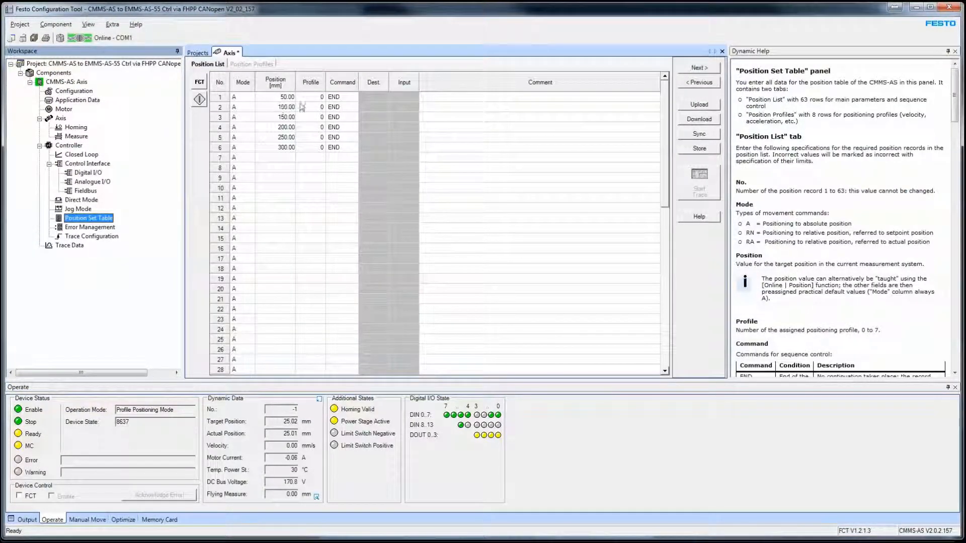
pyautogui.click(699, 105)
pyautogui.click(525, 343)
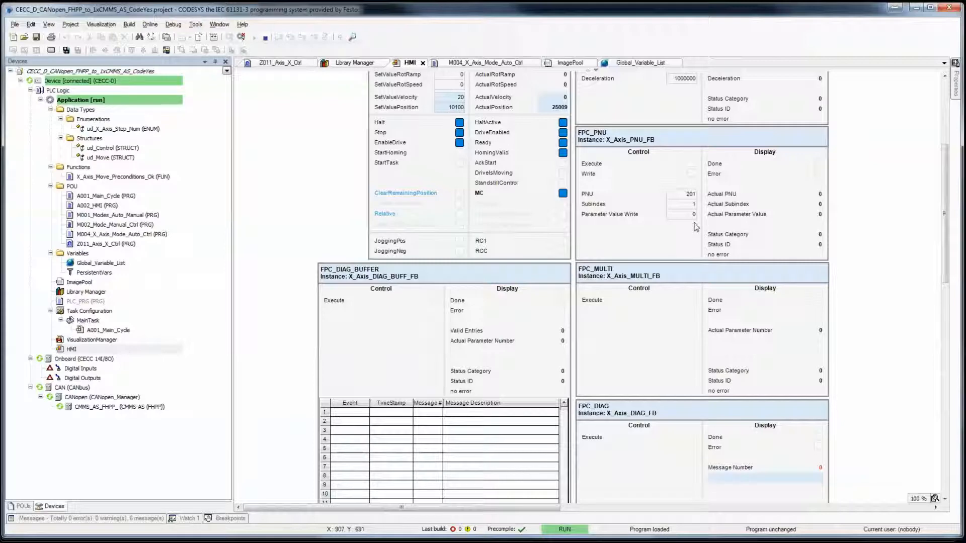
# In the CODESYS HMI, execute FPC_DIAG_BUFFER to read the diagnostic memory and switch its execution off again.
pyautogui.scroll(-2, 944, 230)
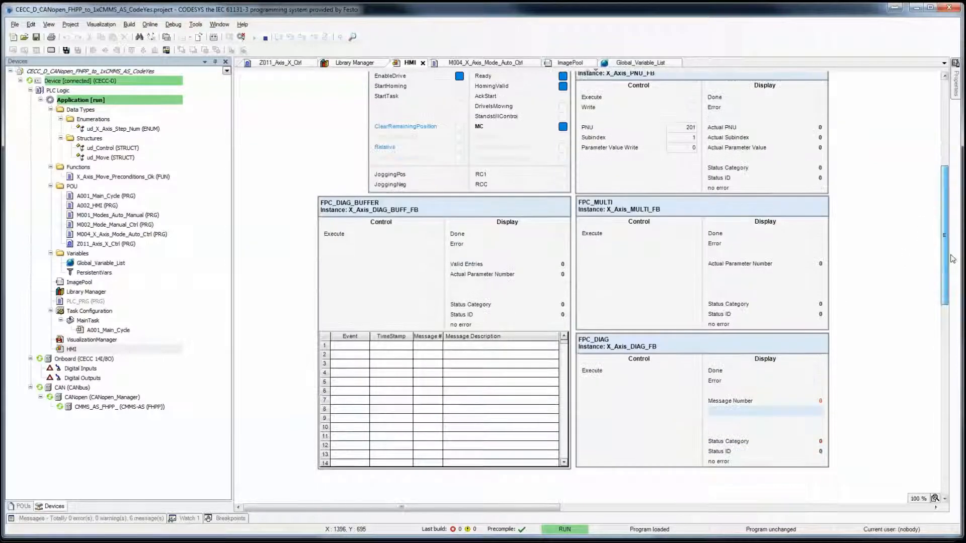
pyautogui.click(435, 252)
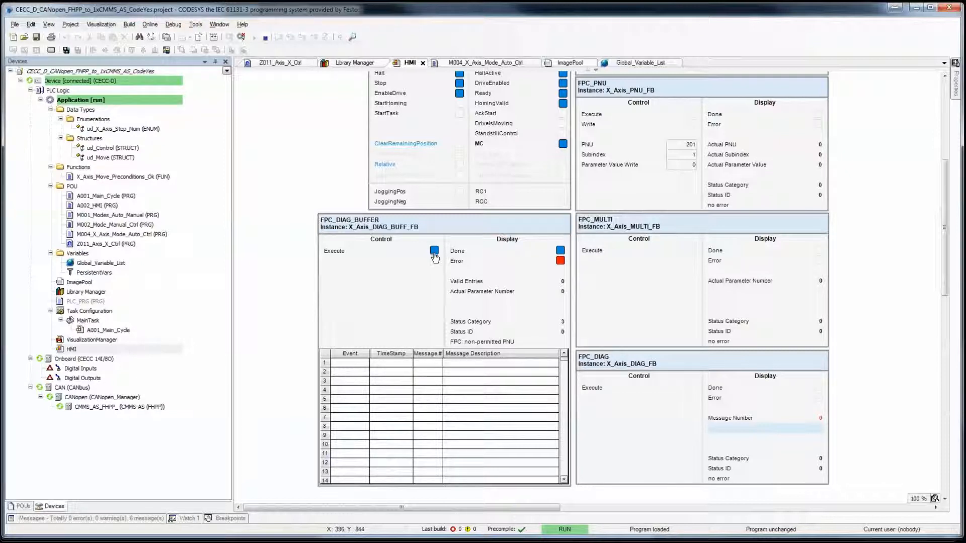
pyautogui.click(434, 251)
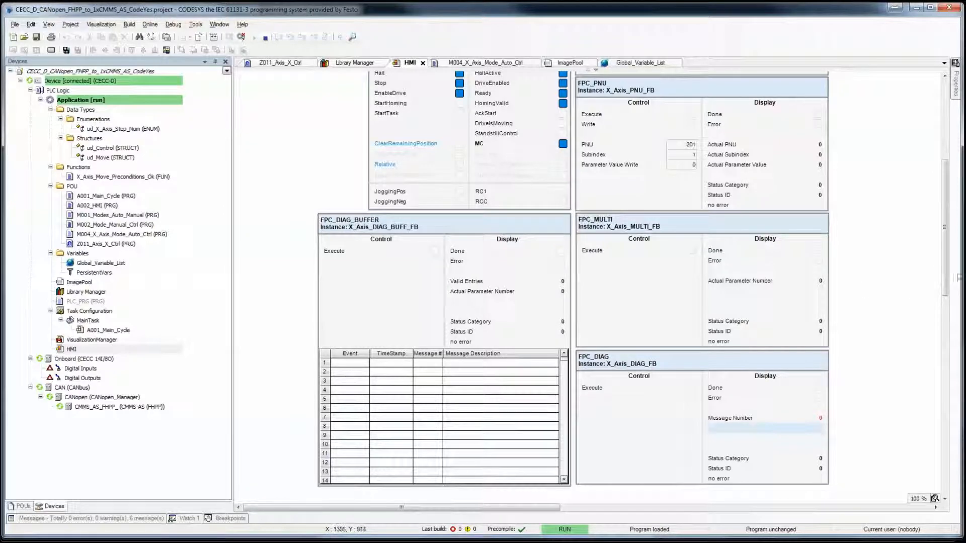
# Review the function block compatibility table in the HMI and the FPC_DIAG_BUFFER page of the Festo Motion FHPP manual in Adobe Acrobat.
pyautogui.moveTo(944, 266); pyautogui.dragTo(949, 178)
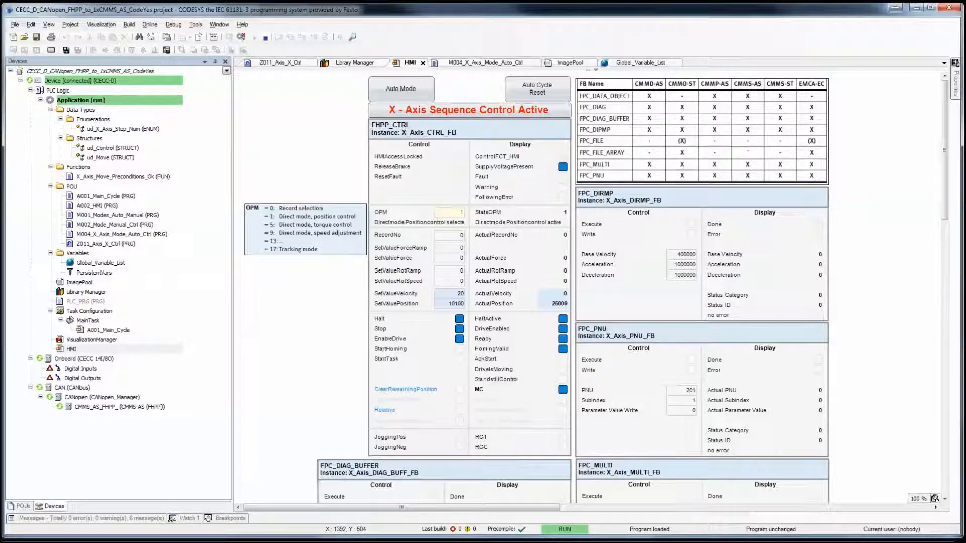
pyautogui.hotkey('alt', 'Tab')
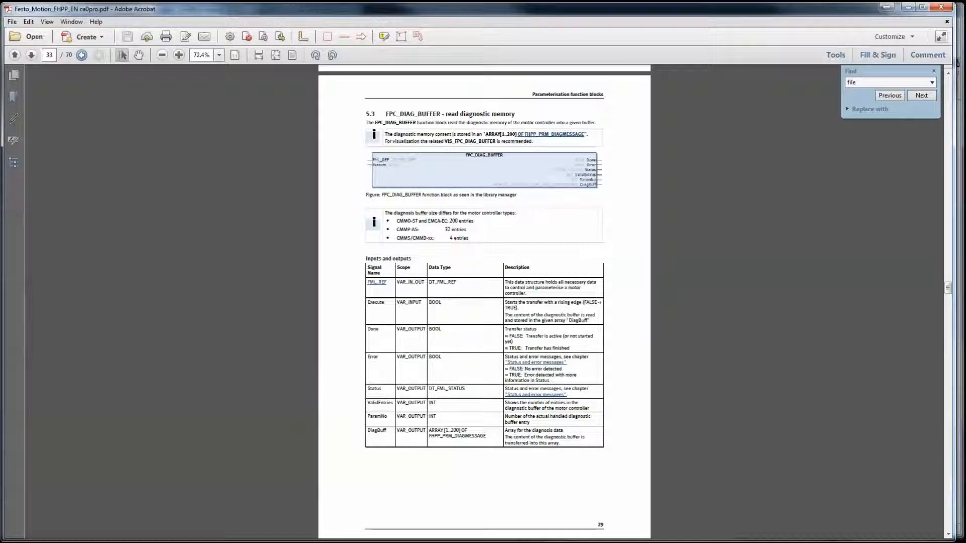
pyautogui.hotkey('alt', 'Tab')
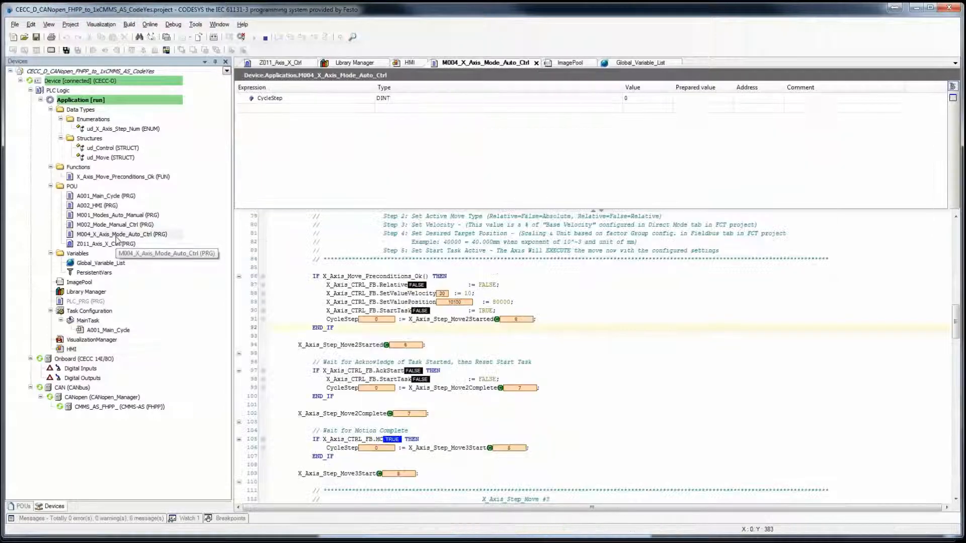
# In CODESYS, open M004_X_Axis_Mode_Auto_Ctrl and examine the Move #1 assignments for Relative, SetValueVelocity, SetValuePosition and StartTask.
pyautogui.doubleClick(118, 236)
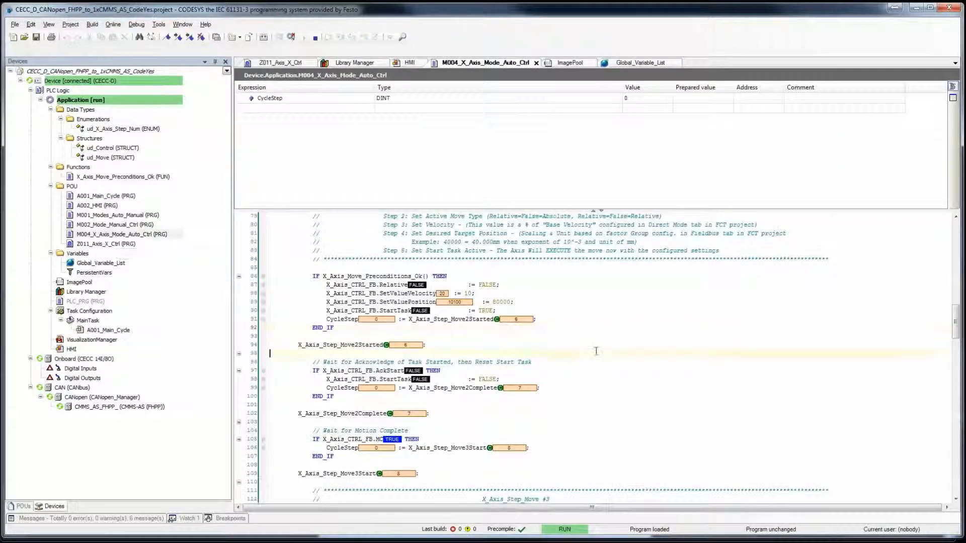
pyautogui.scroll(18, 596, 350)
pyautogui.scroll(-4, 597, 352)
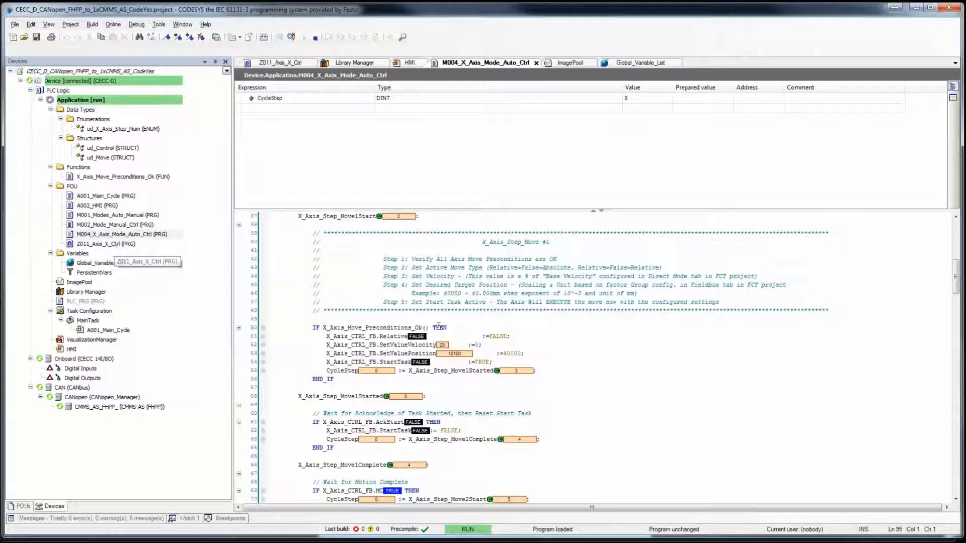
pyautogui.moveTo(534, 336); pyautogui.dragTo(372, 338)
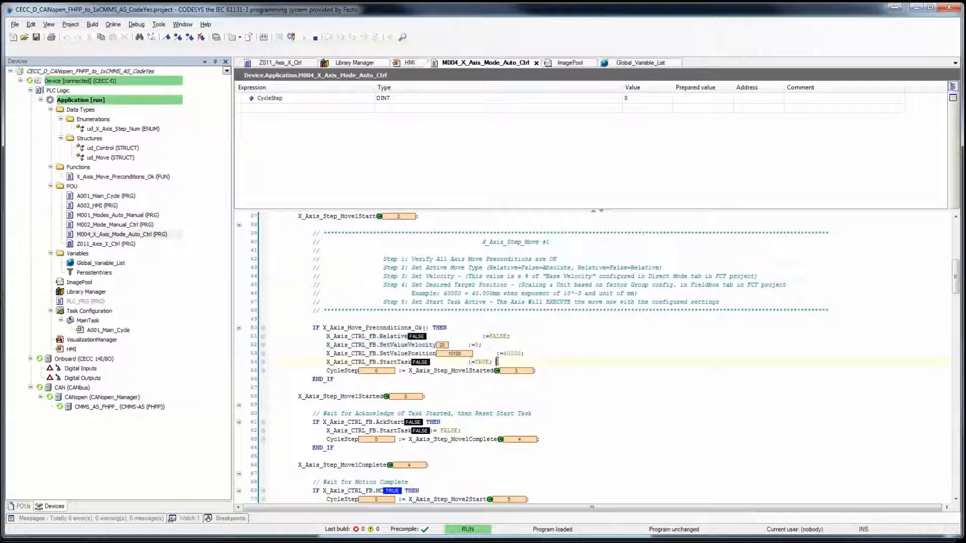
pyautogui.moveTo(471, 361); pyautogui.dragTo(346, 354)
pyautogui.click(456, 422)
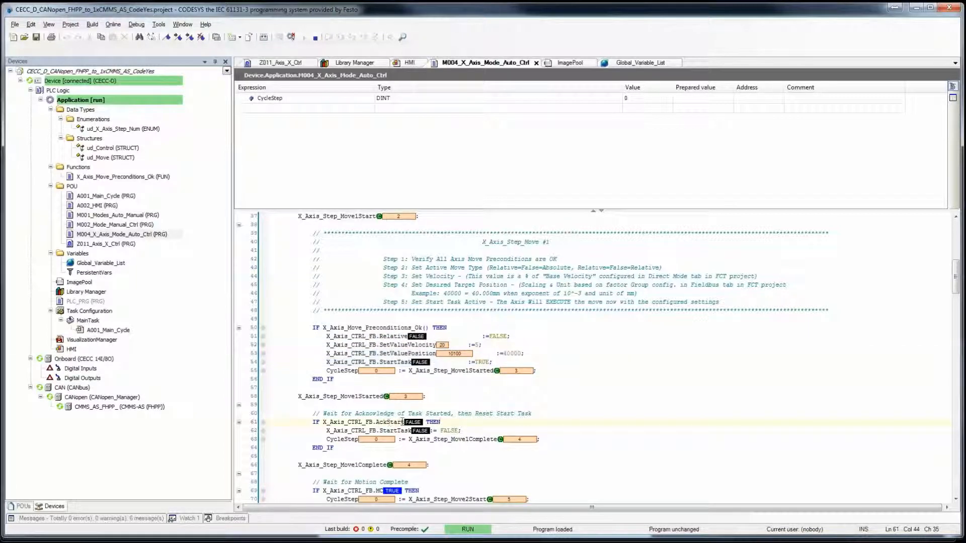
# Examine the Move #1 code that resets StartTask on acknowledge and waits for motion complete (MC).
pyautogui.scroll(-2, 403, 421)
pyautogui.moveTo(461, 379); pyautogui.dragTo(341, 380)
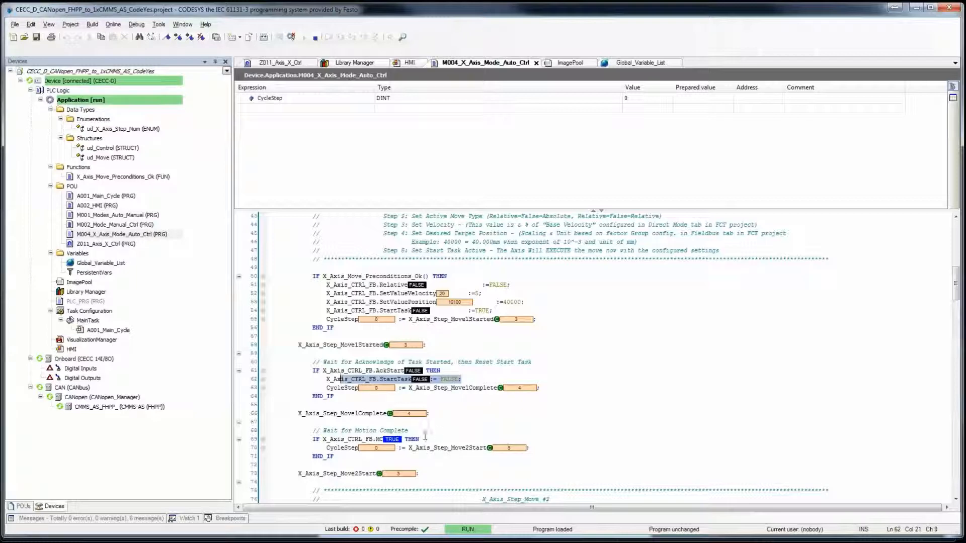
pyautogui.click(355, 439)
pyautogui.moveTo(328, 439); pyautogui.dragTo(426, 441)
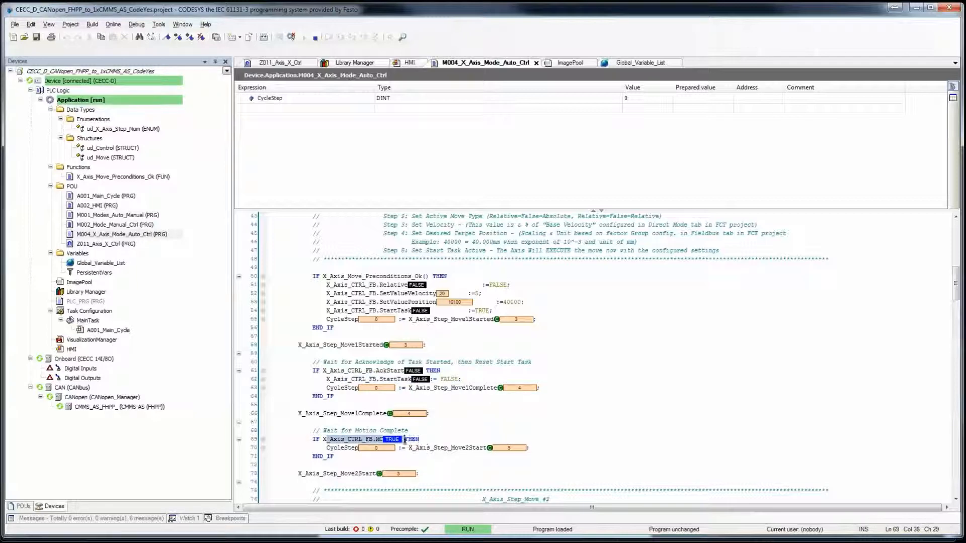
# Review the five commented steps of X_Axis_Step_Move #2 and open the Z011_Axis_X_Ctrl program.
pyautogui.scroll(-6, 405, 441)
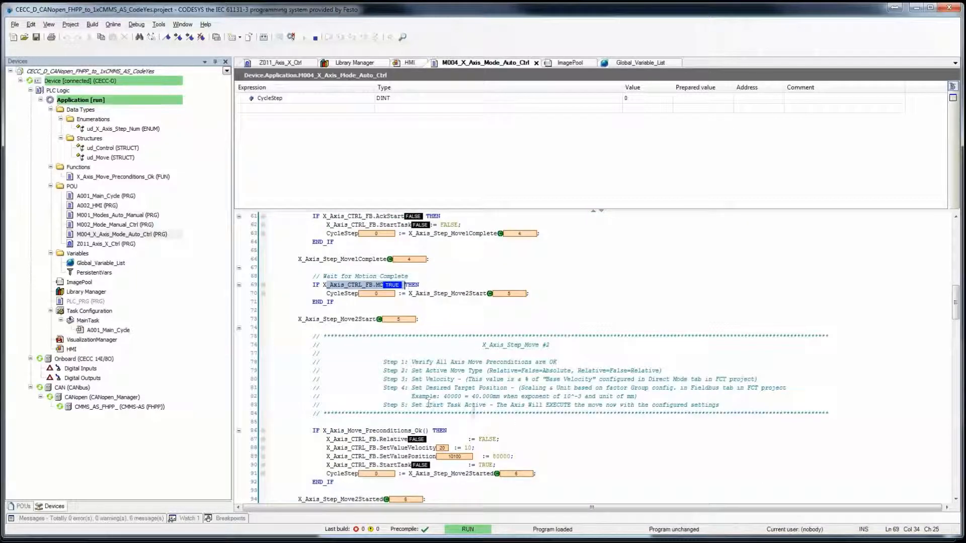
pyautogui.click(513, 374)
pyautogui.moveTo(374, 364); pyautogui.dragTo(687, 406)
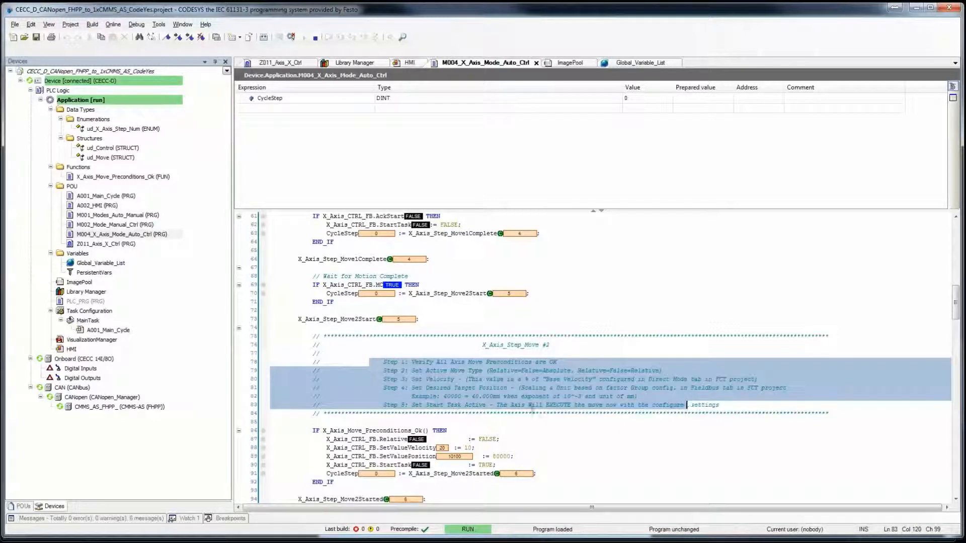
pyautogui.click(471, 414)
pyautogui.doubleClick(121, 245)
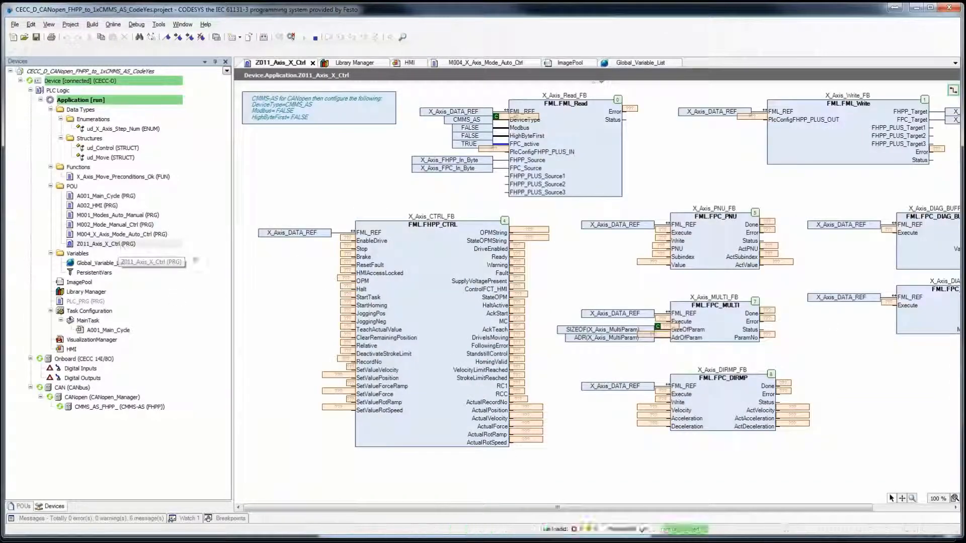
# Run the X-axis sequence in Auto Mode from the HMI, switch Auto Mode off, and save the project.
pyautogui.click(71, 351)
pyautogui.doubleClick(70, 351)
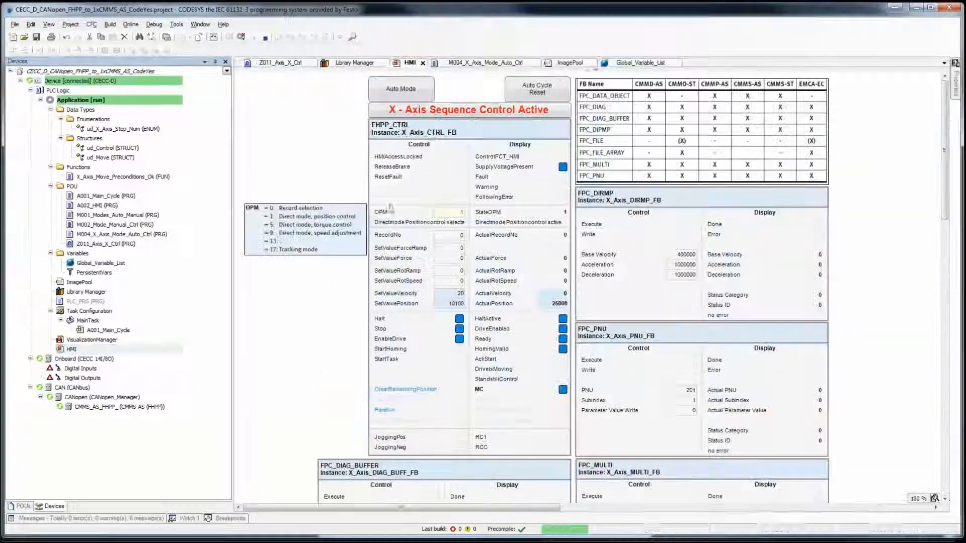
pyautogui.click(423, 96)
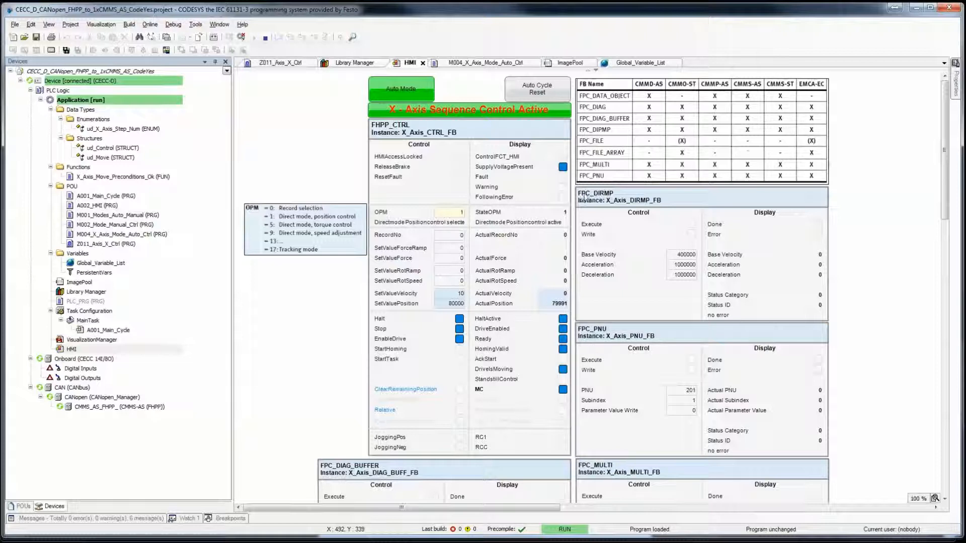
pyautogui.click(562, 112)
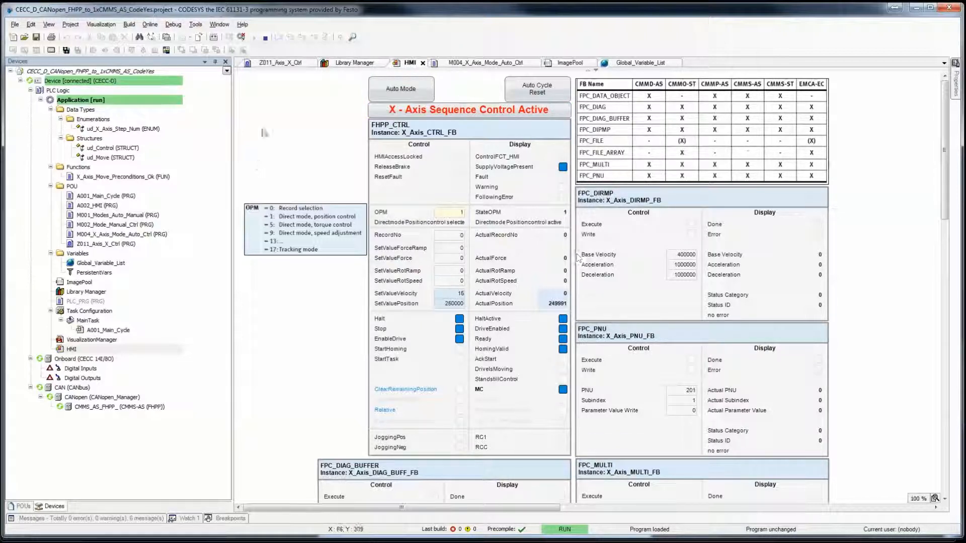
pyautogui.click(37, 38)
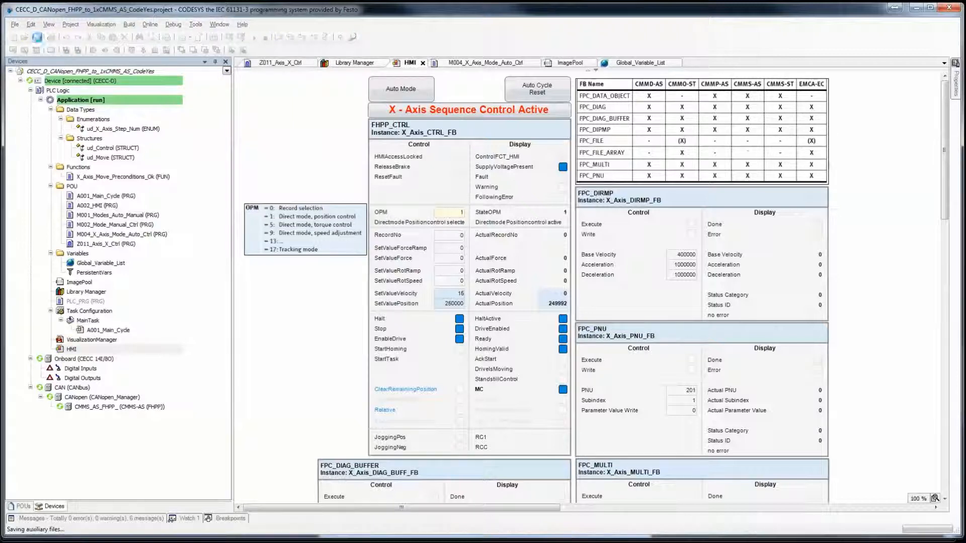